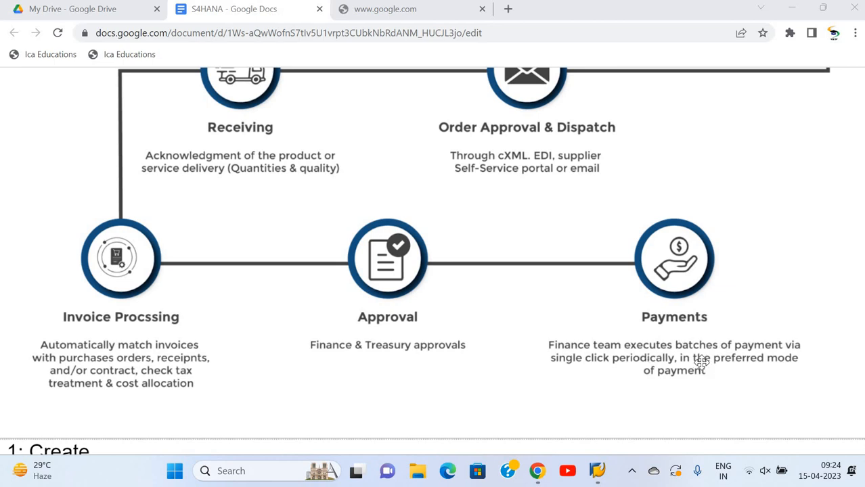
Review the procurement process diagram from requisition and order creation through receiving, invoice processing, approval and payments
scroll(702, 363, "down", 1)
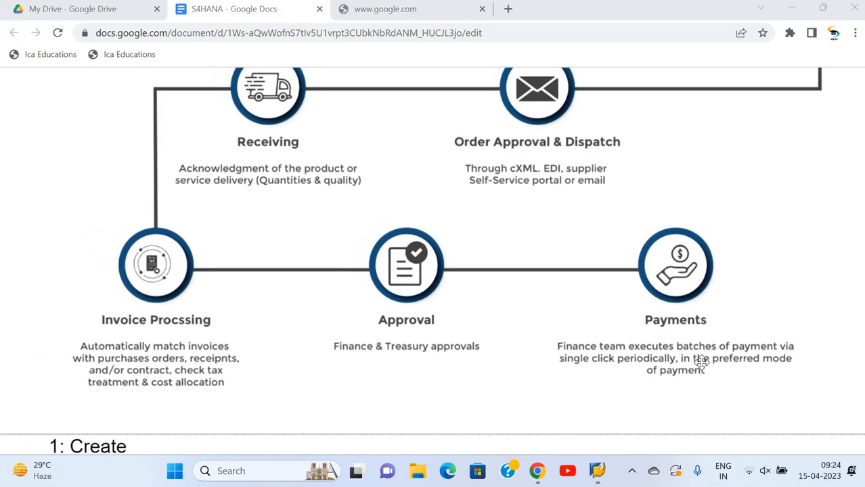
scroll(702, 363, "up", 3)
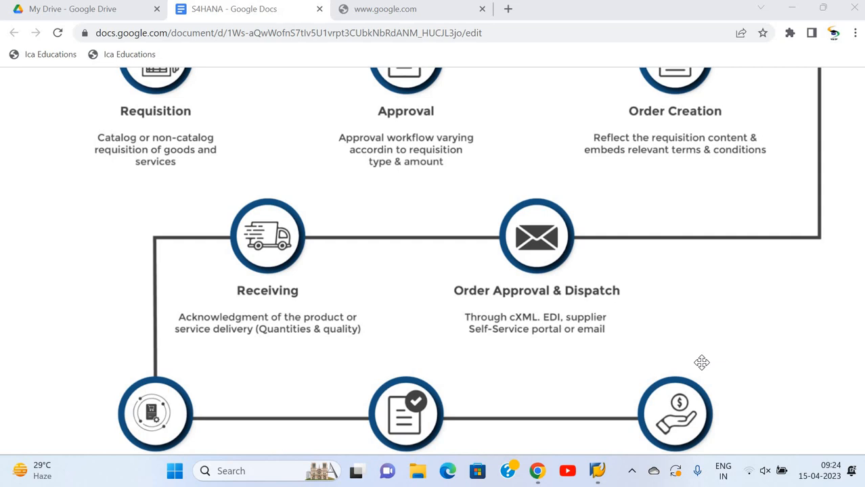
scroll(702, 362, "up", 1)
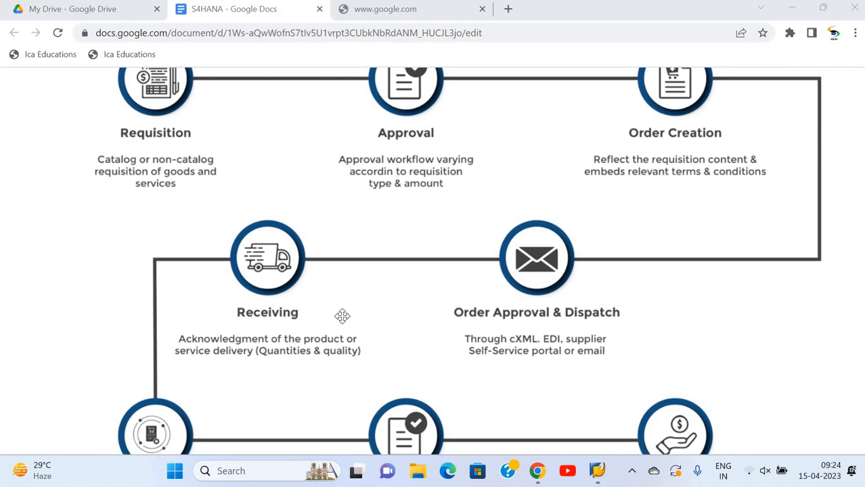
scroll(341, 316, "down", 5)
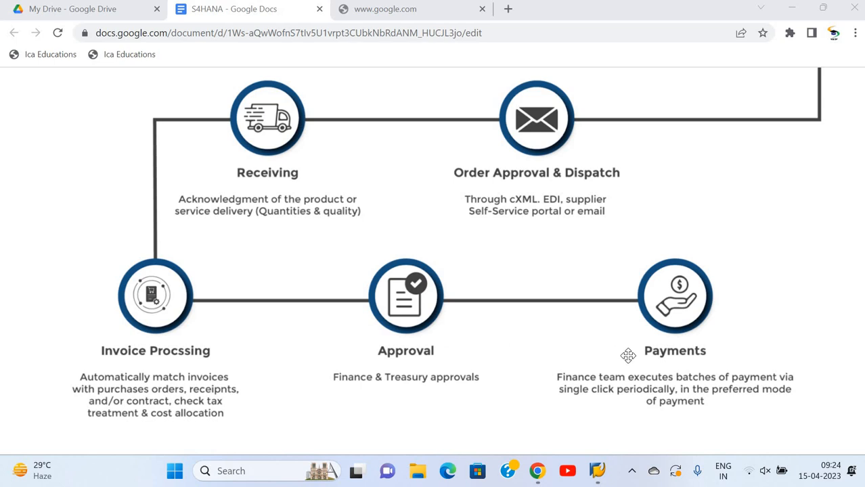
scroll(628, 356, "down", 10)
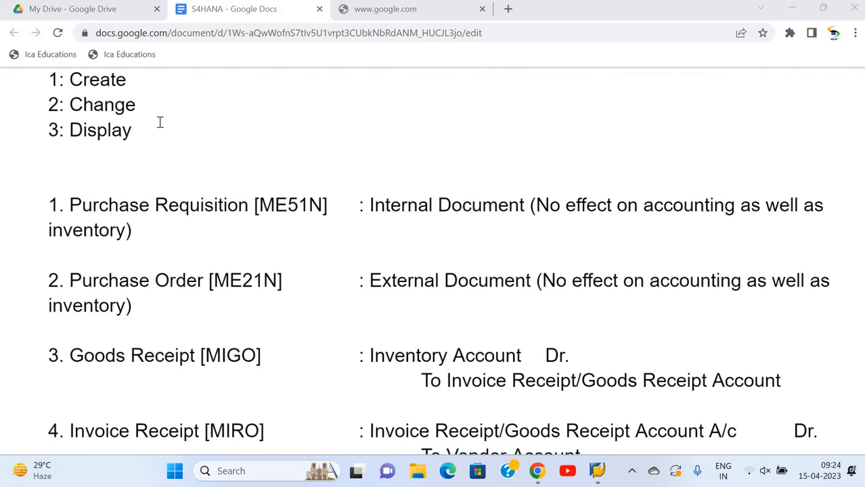
Read the Create, Change and Display list and the Purchase Requisition [ME51N] and Purchase Order [ME21N] entries
scroll(185, 173, "down", 3)
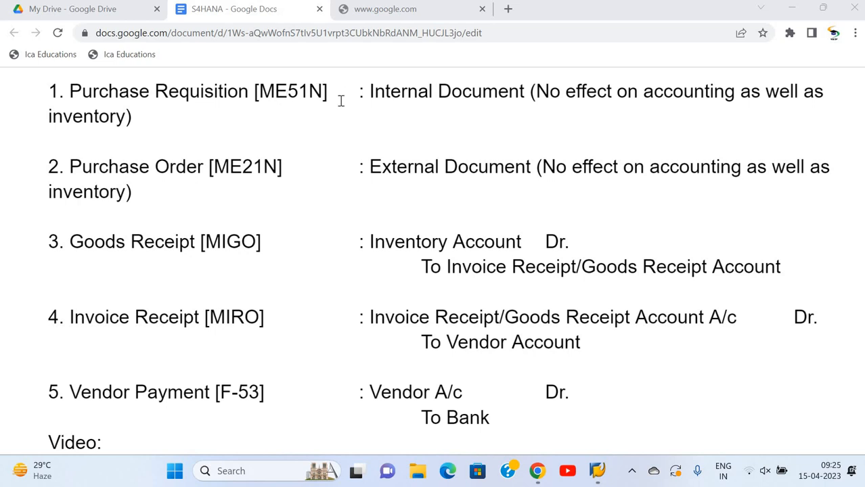
scroll(115, 119, "up", 3)
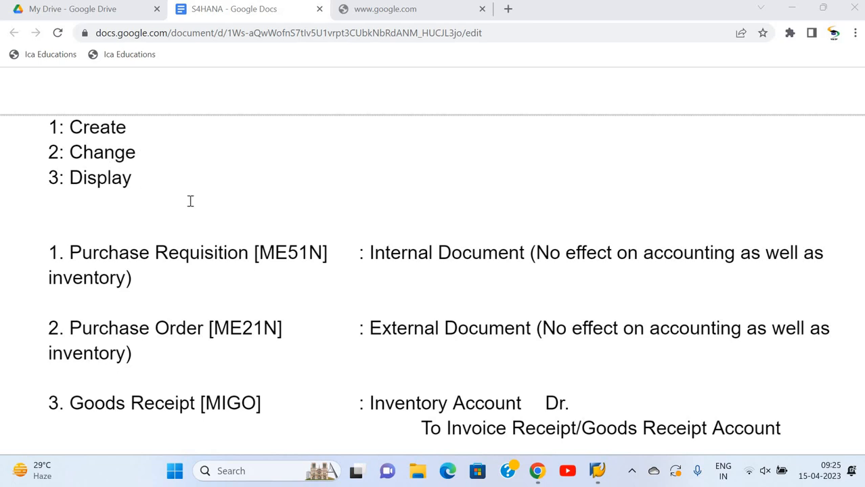
scroll(215, 213, "down", 1)
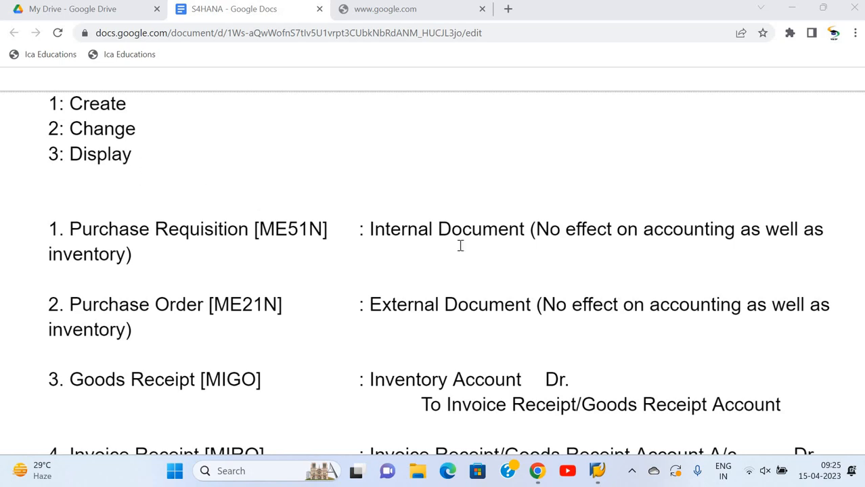
scroll(460, 246, "down", 3)
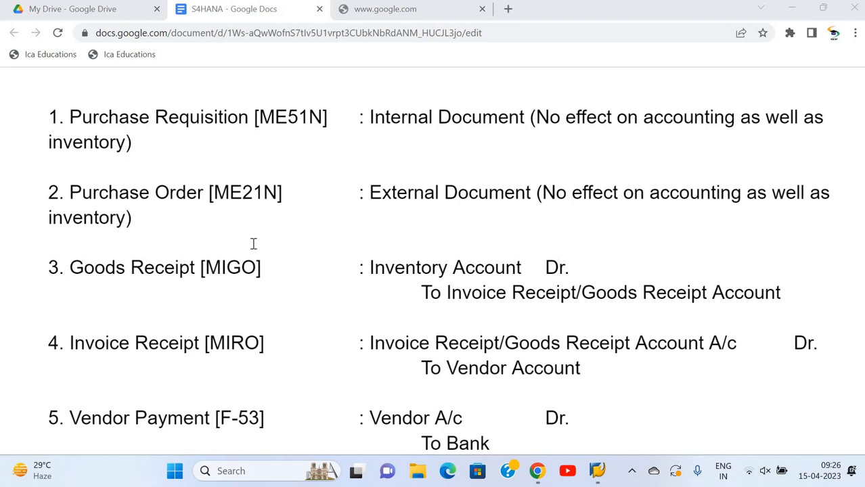
scroll(253, 244, "down", 1)
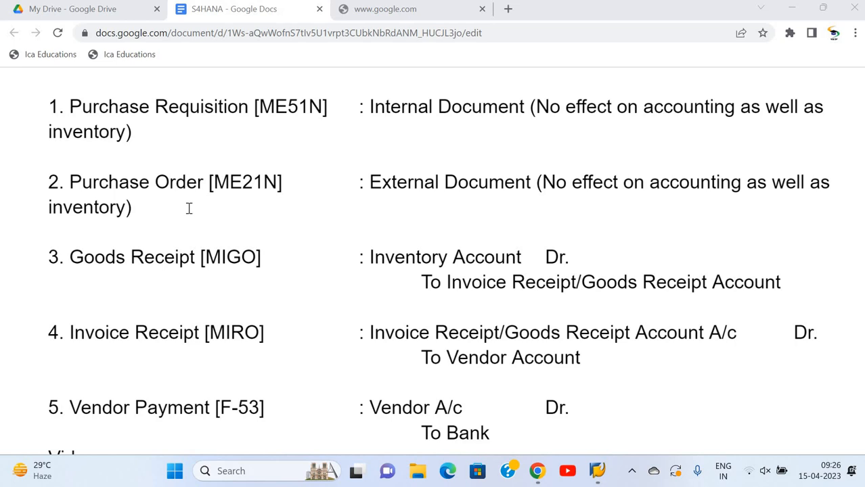
Examine the accounting entries for Goods Receipt [MIGO], Invoice Receipt [MIRO] and Vendor Payment [F-53]
left_click(96, 261)
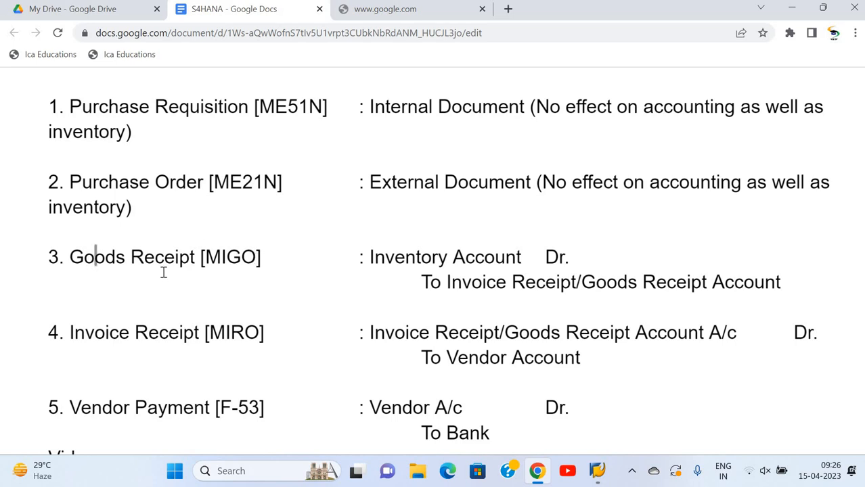
left_click(241, 257)
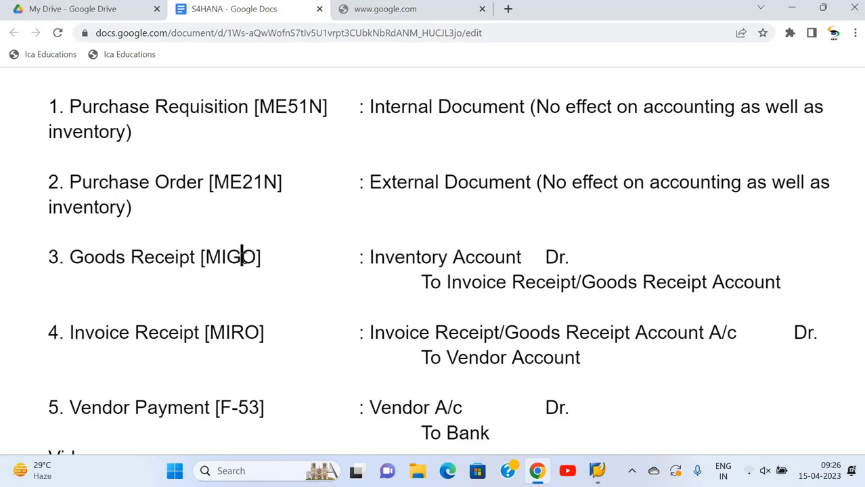
left_click(372, 258)
left_click(460, 284)
left_click_drag(451, 282, 657, 290)
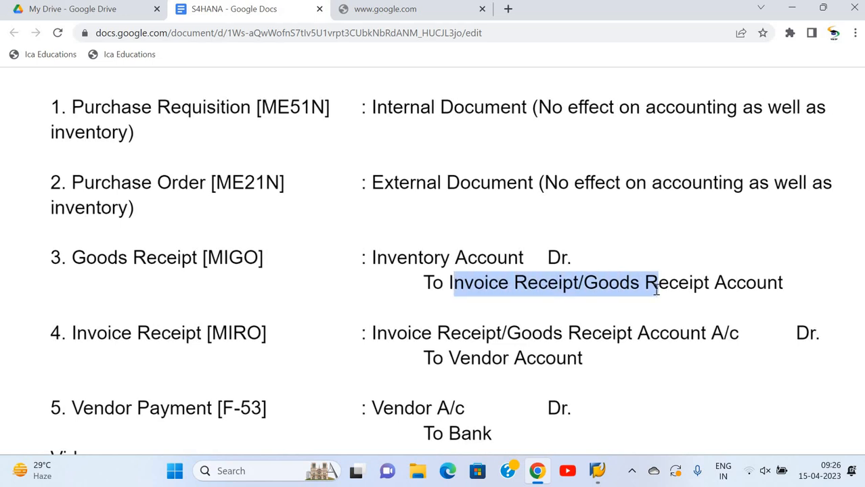
scroll(656, 289, "down", 1)
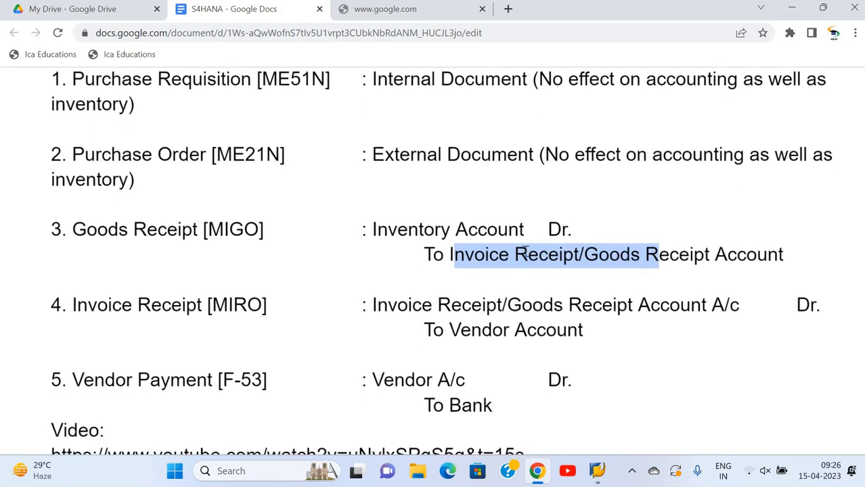
left_click(527, 253)
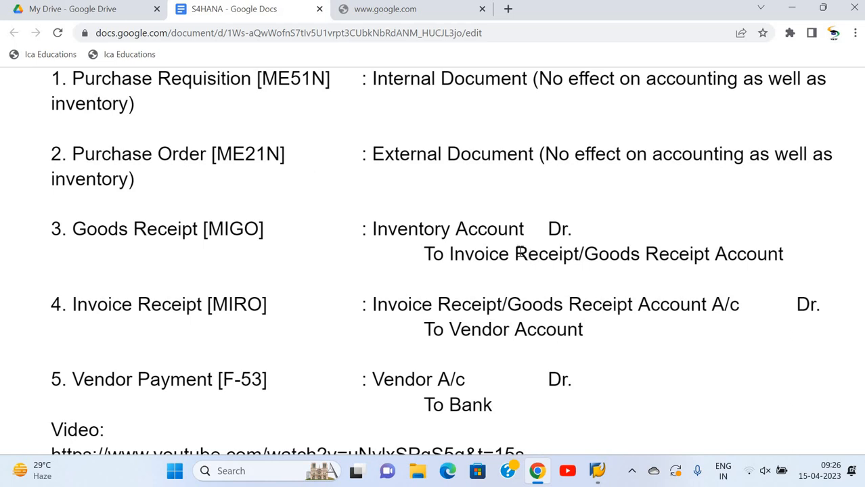
left_click(182, 305)
scroll(494, 341, "down", 1)
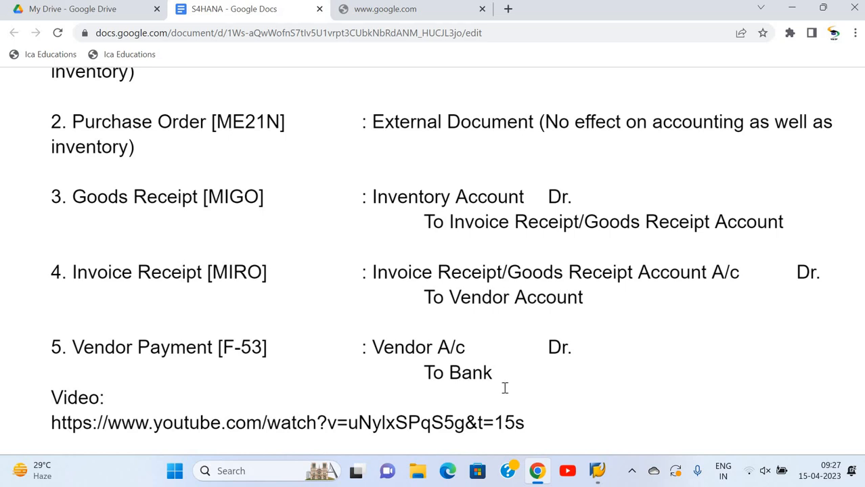
scroll(504, 388, "down", 1)
scroll(504, 388, "up", 3)
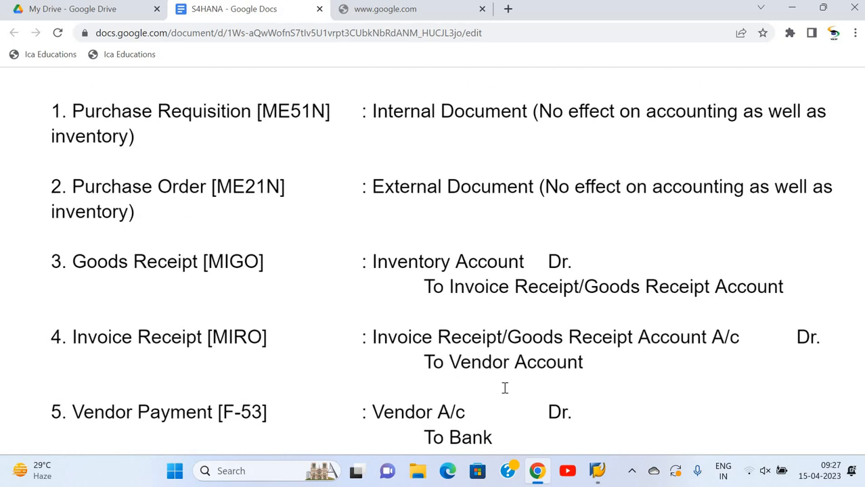
scroll(504, 388, "up", 1)
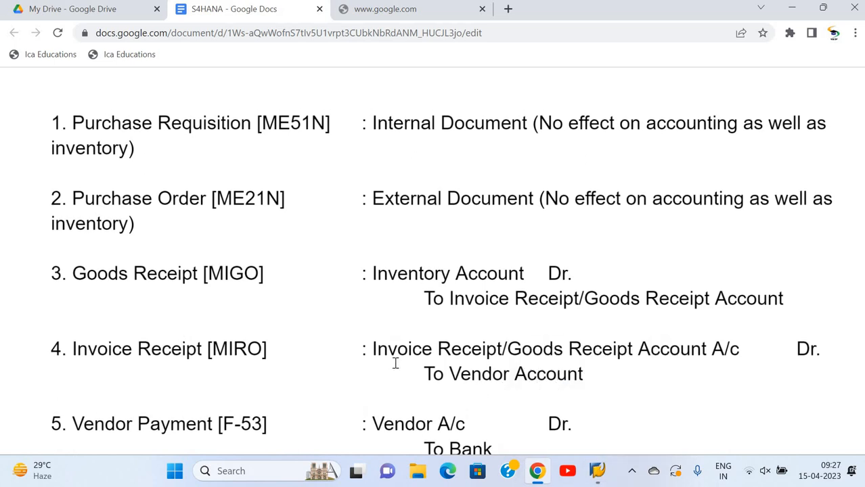
Switch to SAP Logon and log on to the IDES system with the user ID and account password
left_click(596, 476)
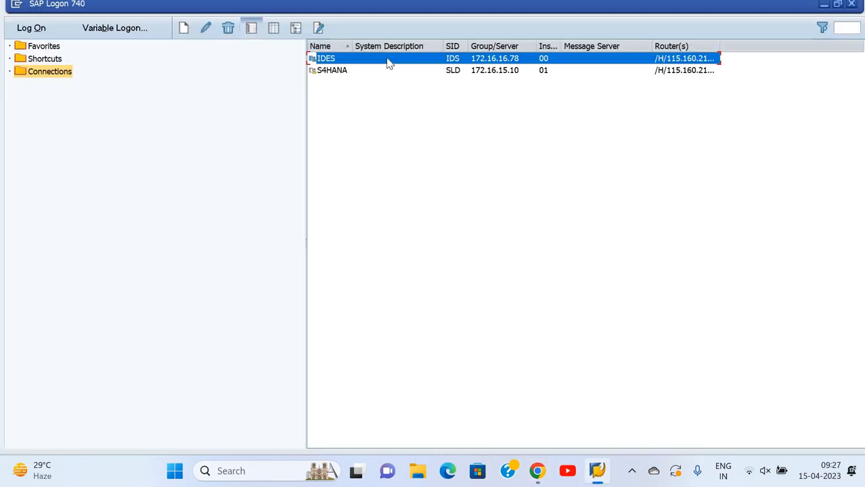
double_click(389, 63)
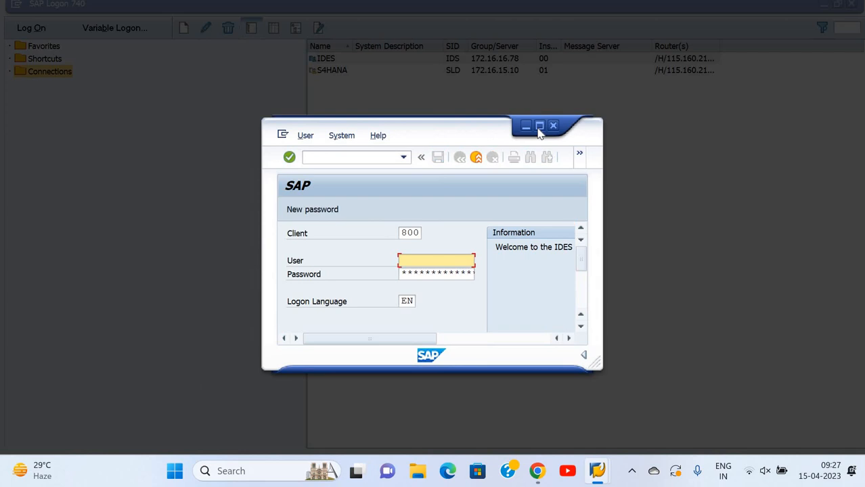
left_click(540, 126)
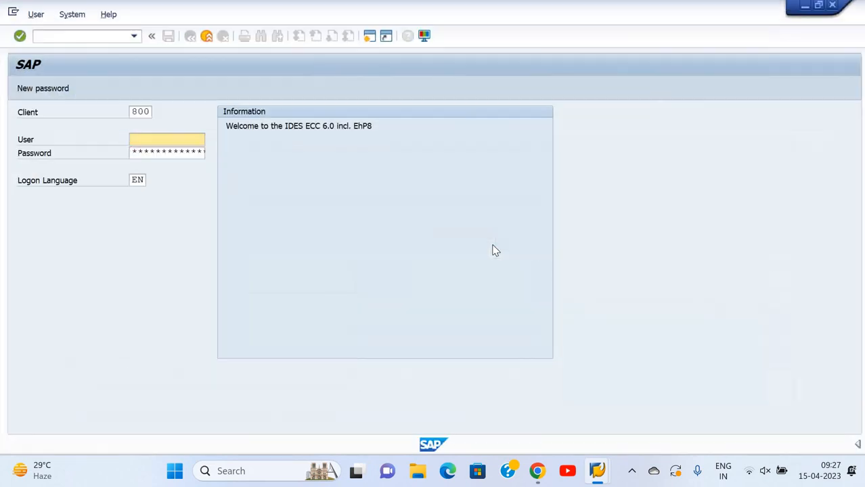
type("C0013002")
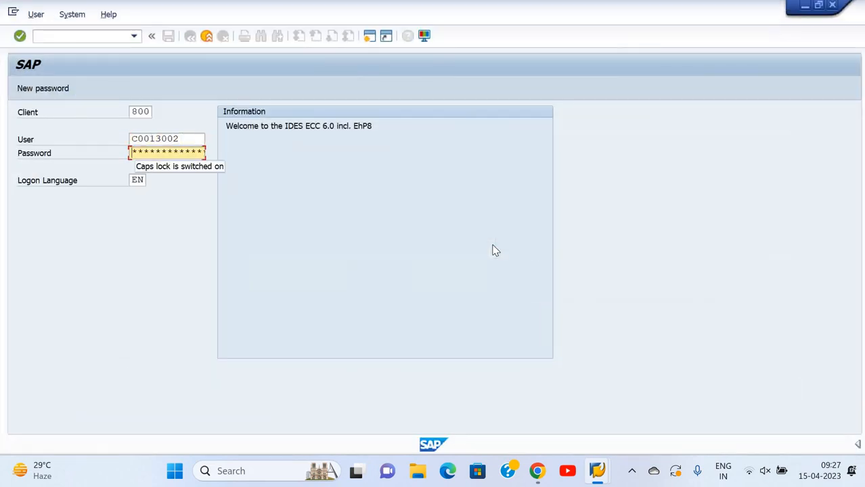
type("*****")
key("Return")
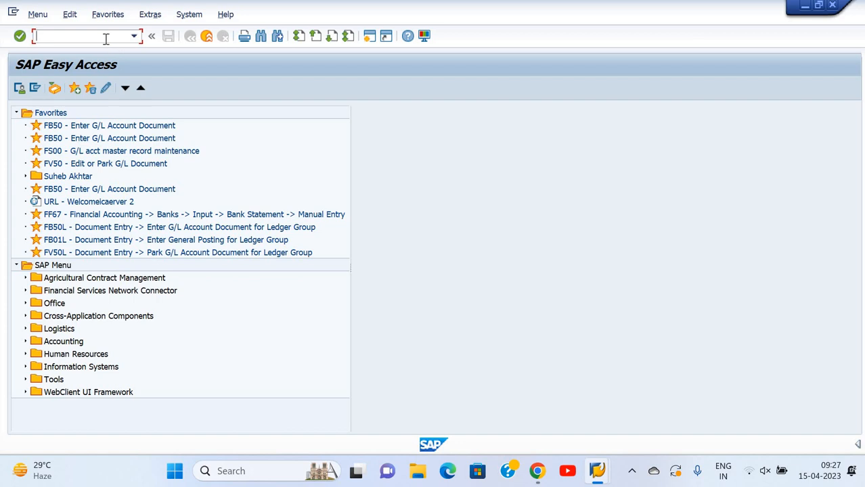
Start transaction ME51N to create a purchase requisition and close its help text
type("ME51N")
key("Return")
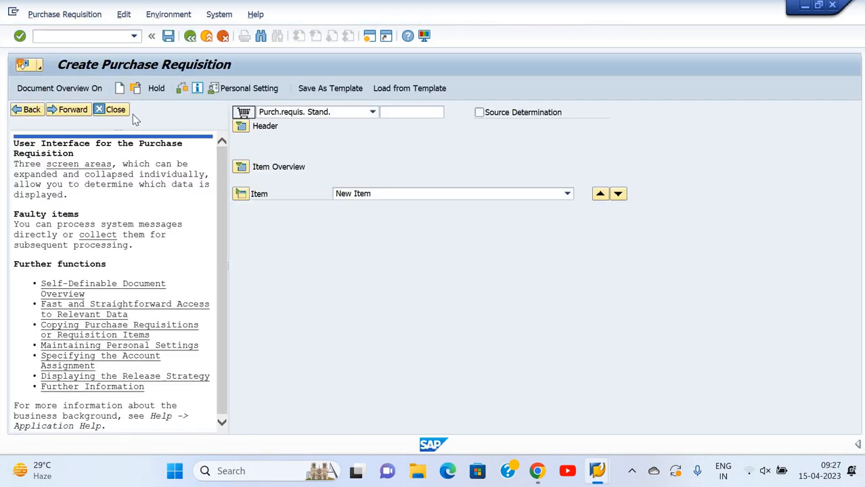
left_click(122, 112)
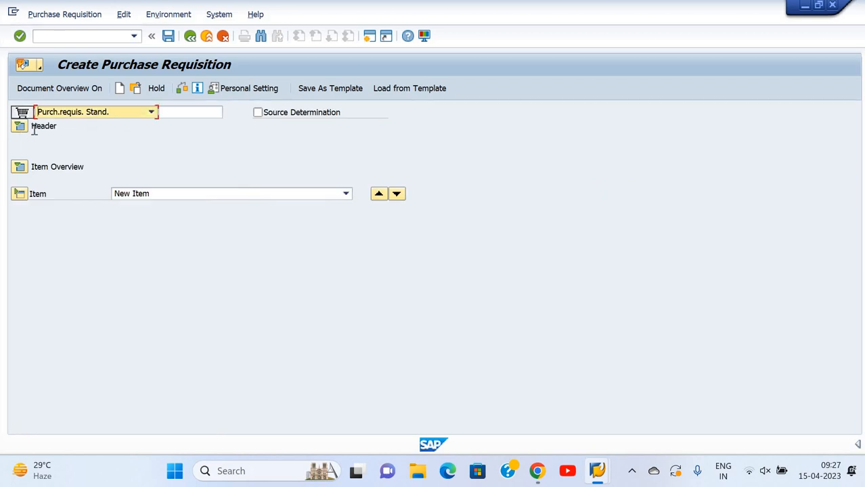
View the header note area of the purchase requisition and collapse the header again
left_click(20, 130)
left_click(19, 131)
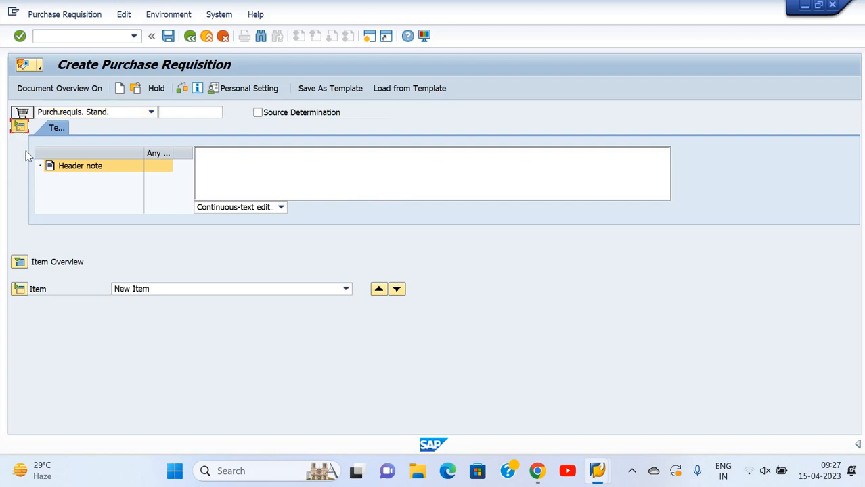
left_click(20, 141)
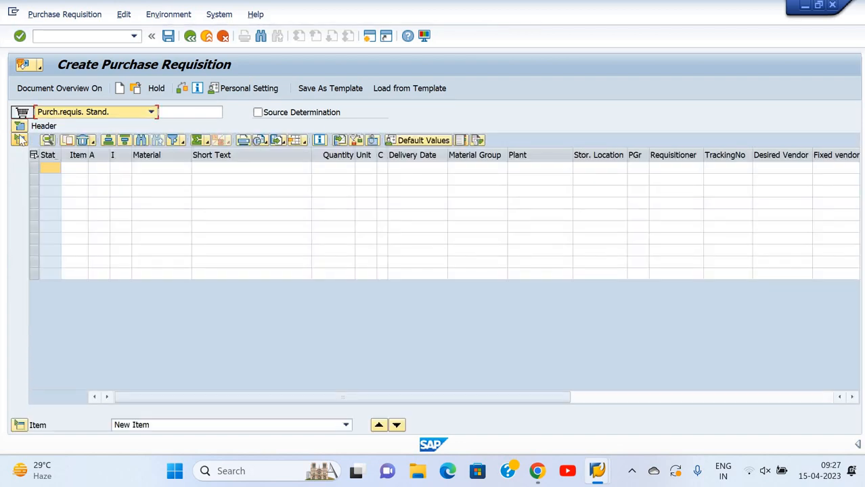
left_click(20, 140)
left_click(20, 126)
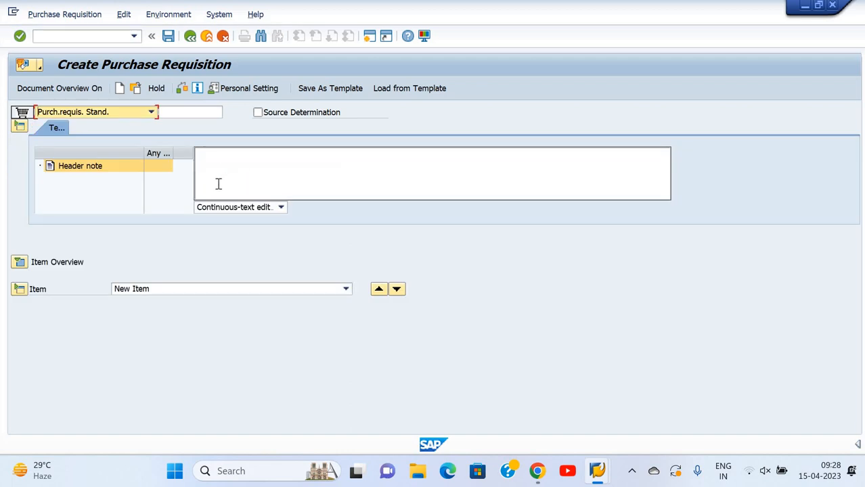
left_click(19, 127)
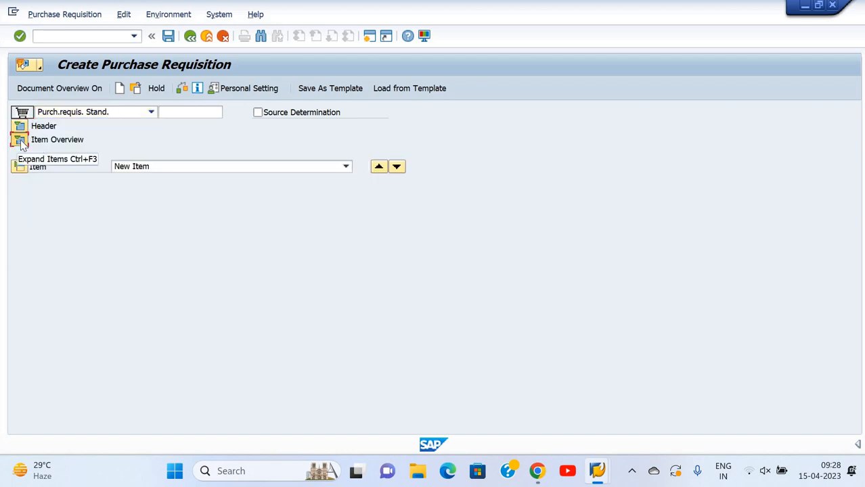
Expand the item overview and enter material T-ST in the first item row
left_click(19, 141)
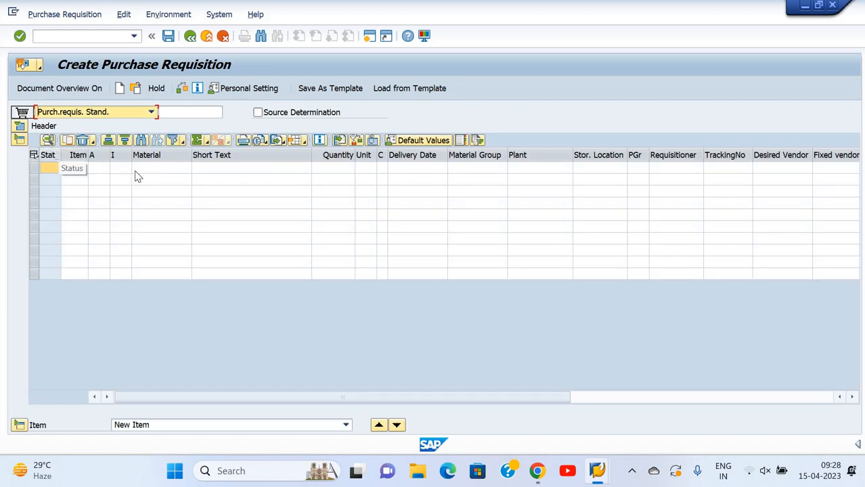
left_click(157, 172)
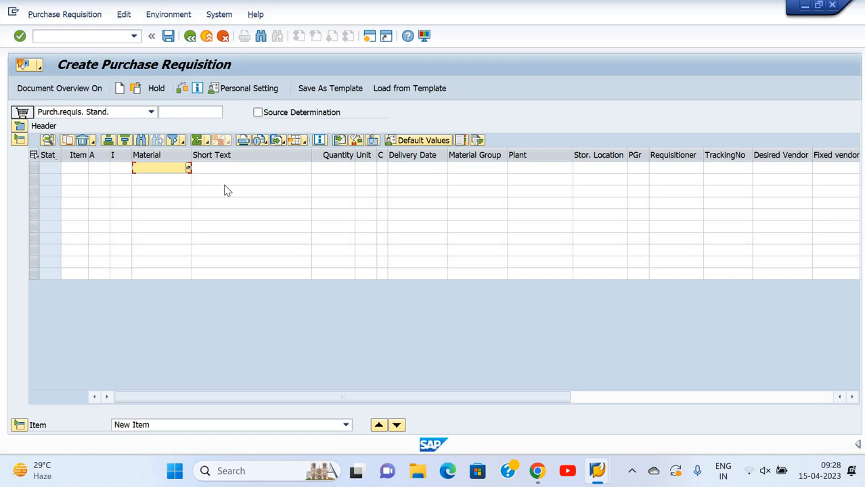
type("T-ST")
key("Tab")
key("Tab")
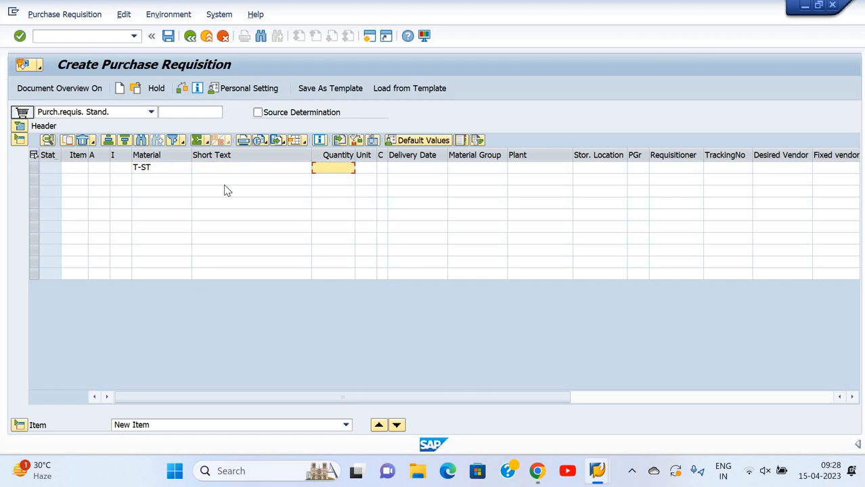
Set the T-ST item's quantity to 10 and plant to 1000, and confirm the row
type("10")
key("Tab")
key("Tab")
key("Tab")
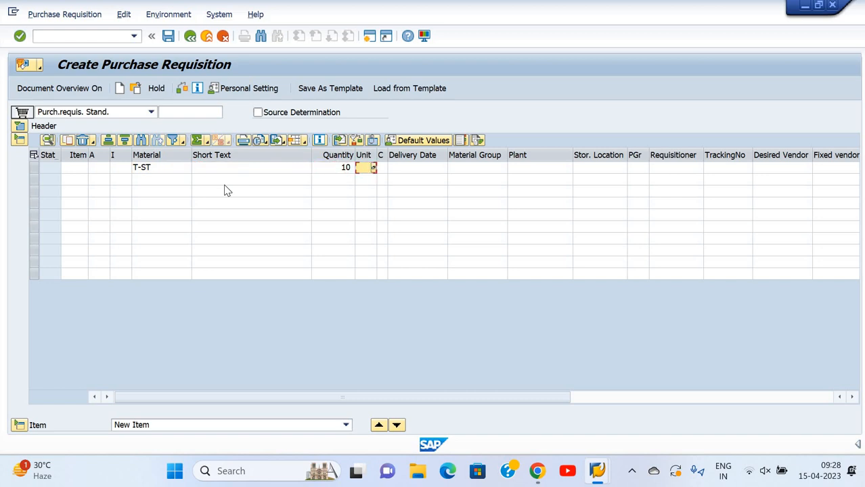
key("Tab")
key("Tab")
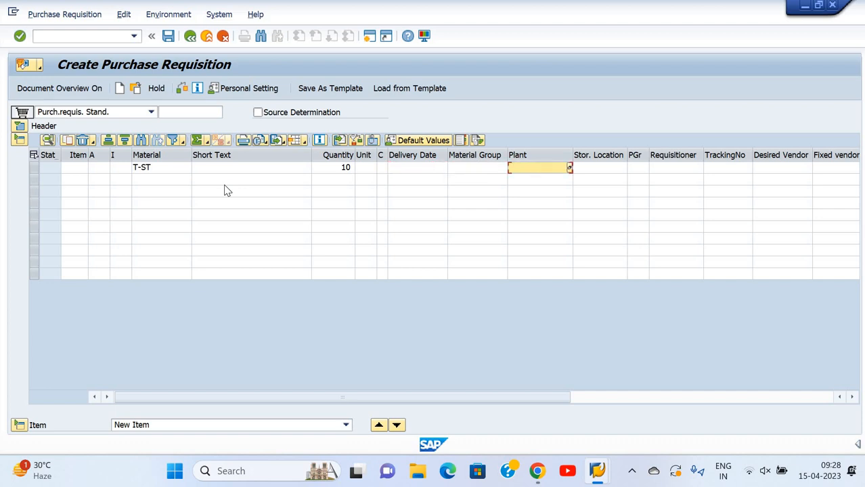
type("1000")
key("Return")
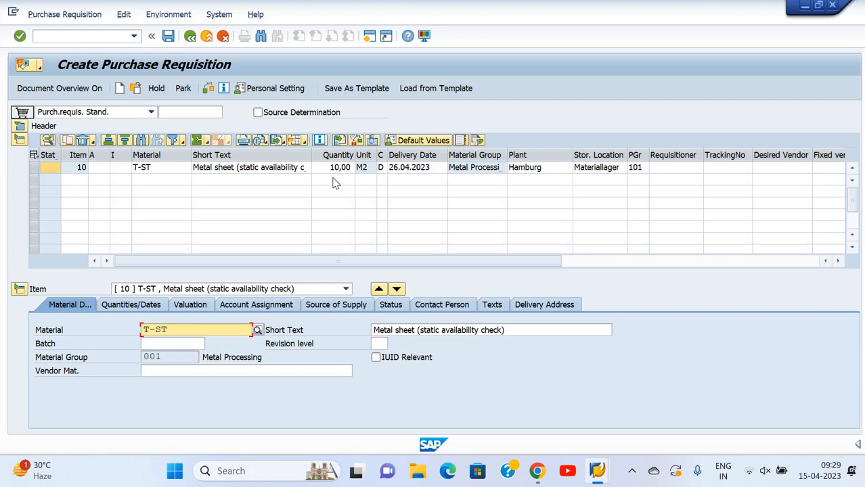
Review the T-ST item's quantities and dates, valuation, account assignment, source of supply and status details
left_click(138, 308)
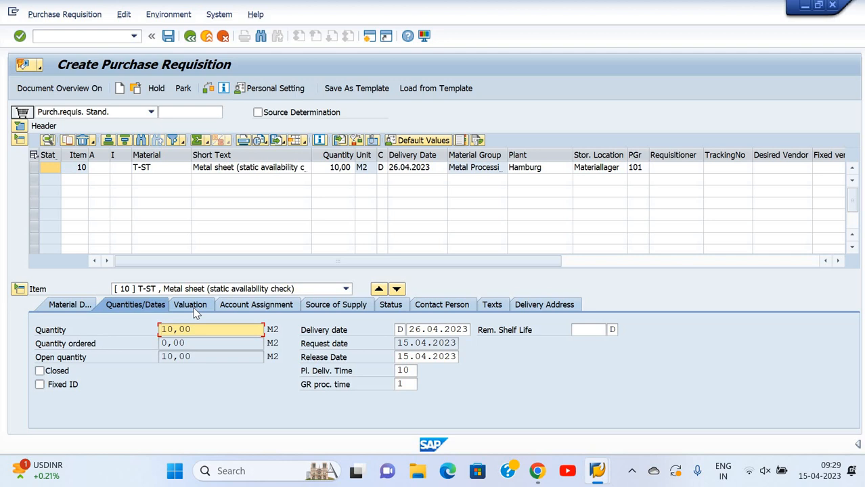
left_click(193, 308)
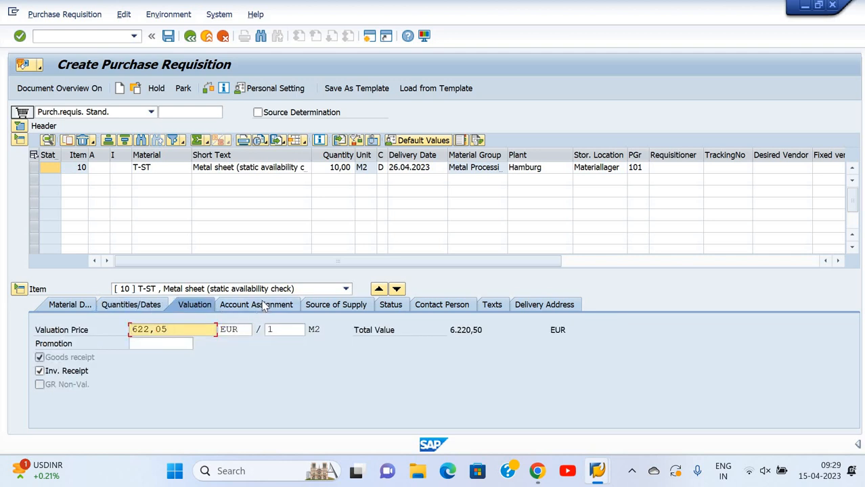
left_click(263, 305)
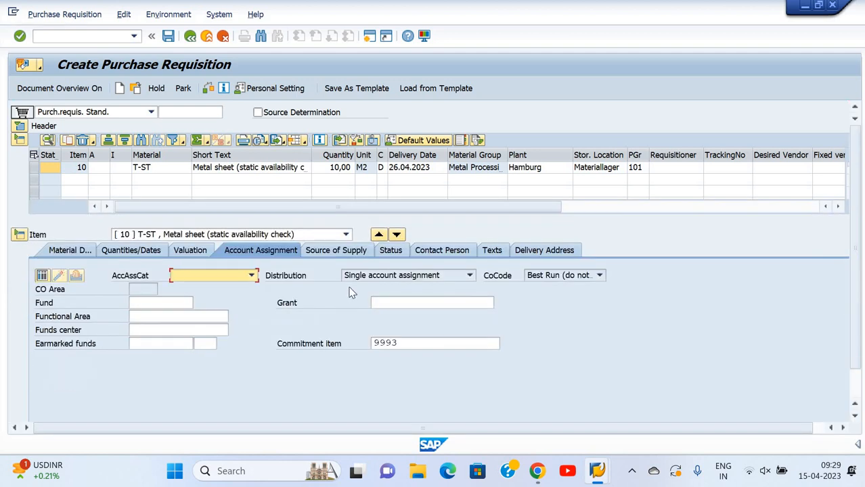
left_click(345, 252)
left_click(396, 251)
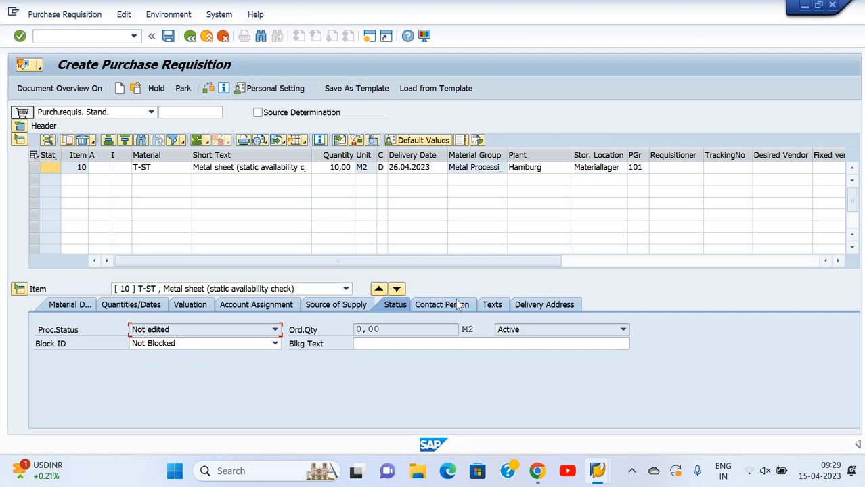
Enter the requisitioner's name in the T-ST item's contact person details, using the previously entered value
left_click(449, 305)
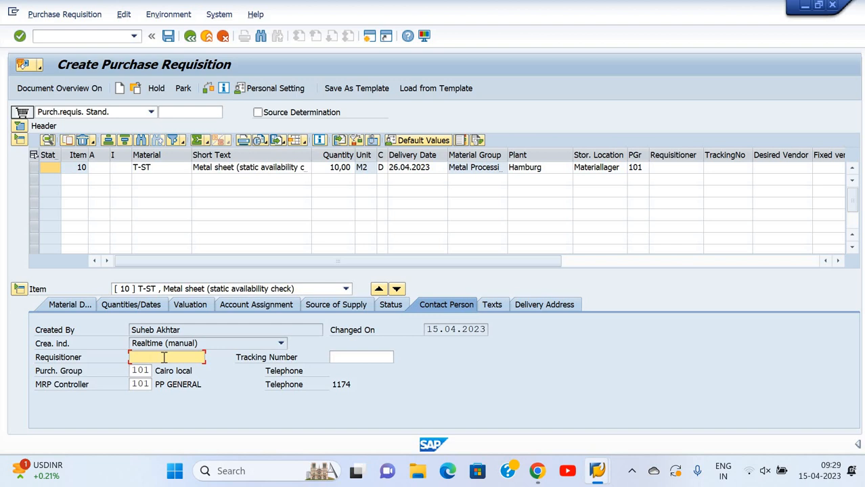
type("dEEPAK")
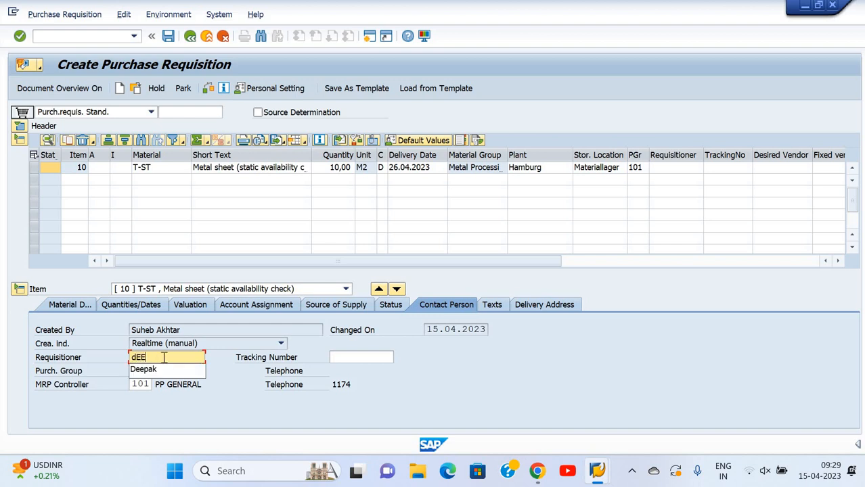
key("BackSpace")
key("BackSpace")
key("BackSpace")
key("BackSpace")
key("BackSpace")
key("BackSpace")
key("Down")
key("Return")
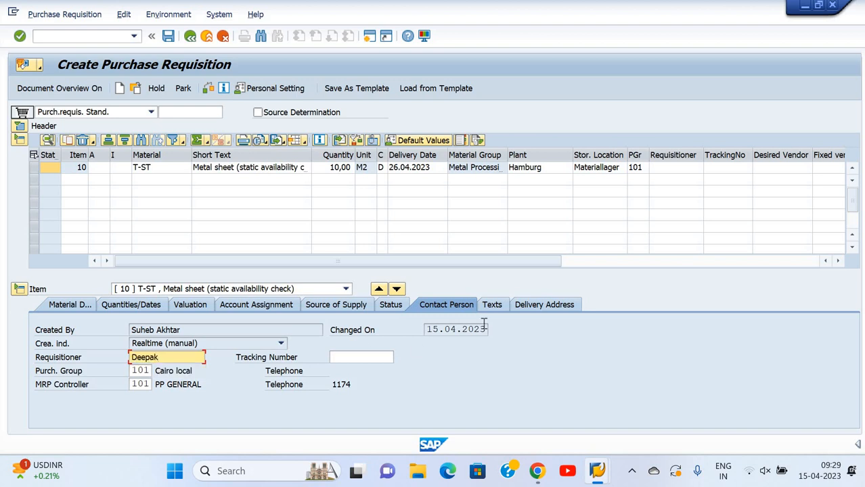
Check the item's texts and delivery address, and save the purchase requisition
left_click(492, 305)
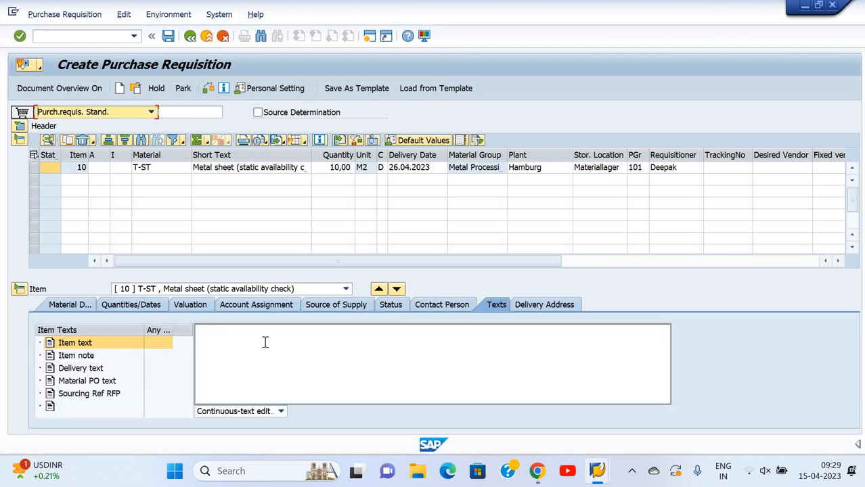
left_click(562, 305)
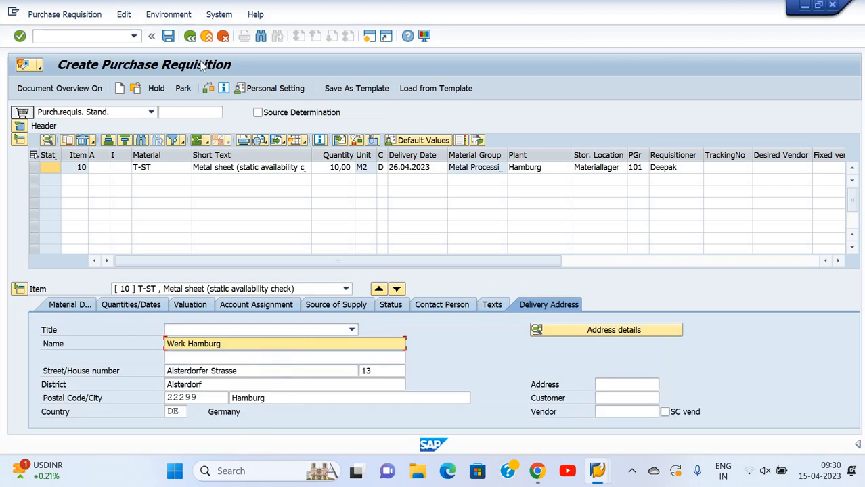
left_click(170, 41)
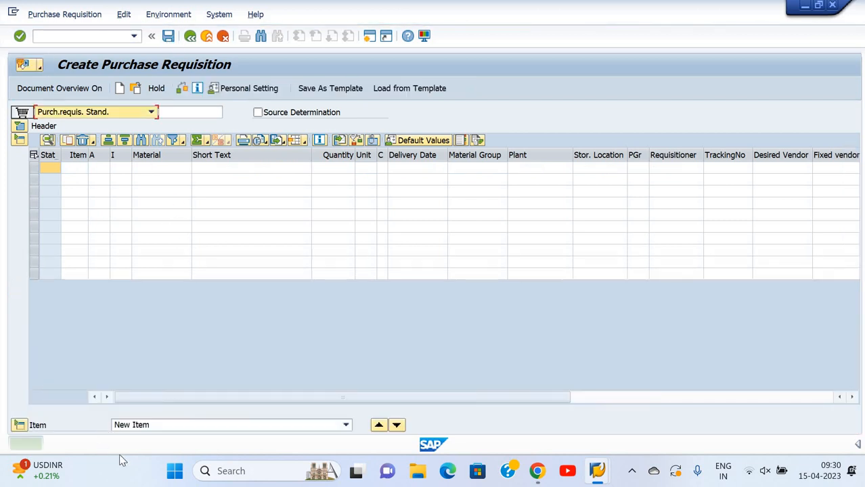
Copy the requisition creation message into a new Notepad document, minimize Notepad and close the message details in SAP
double_click(153, 445)
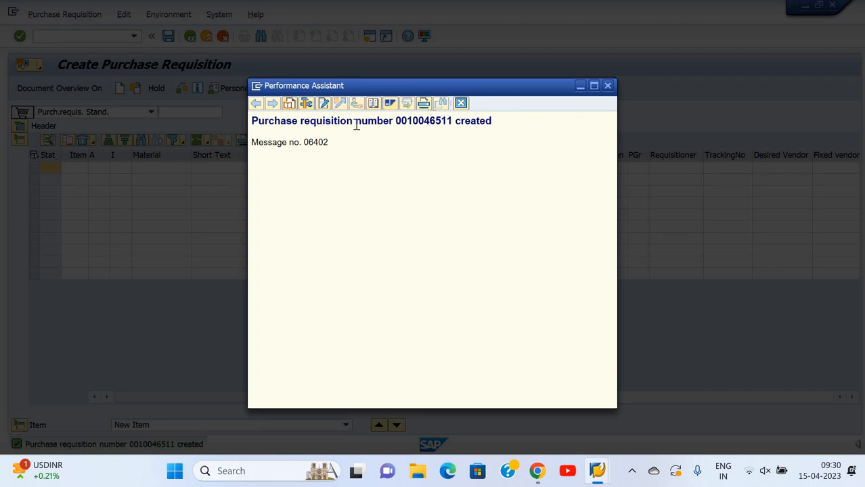
left_click_drag(252, 120, 499, 122)
key("ctrl+c")
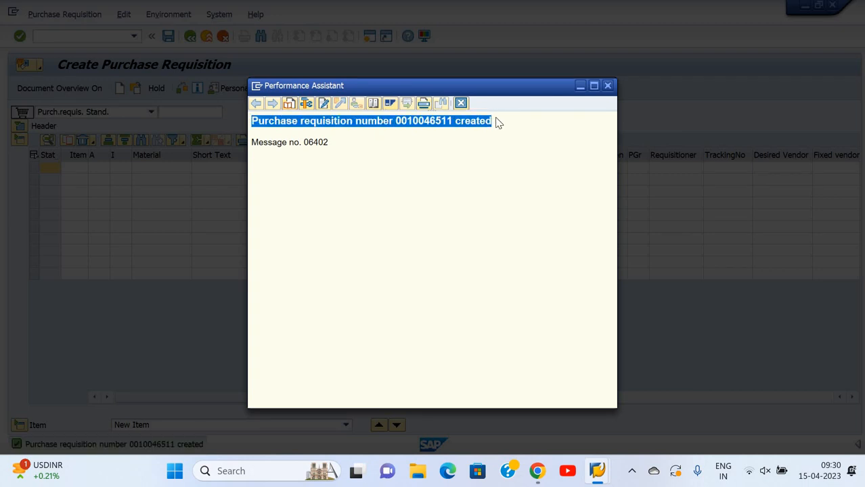
key("super+r")
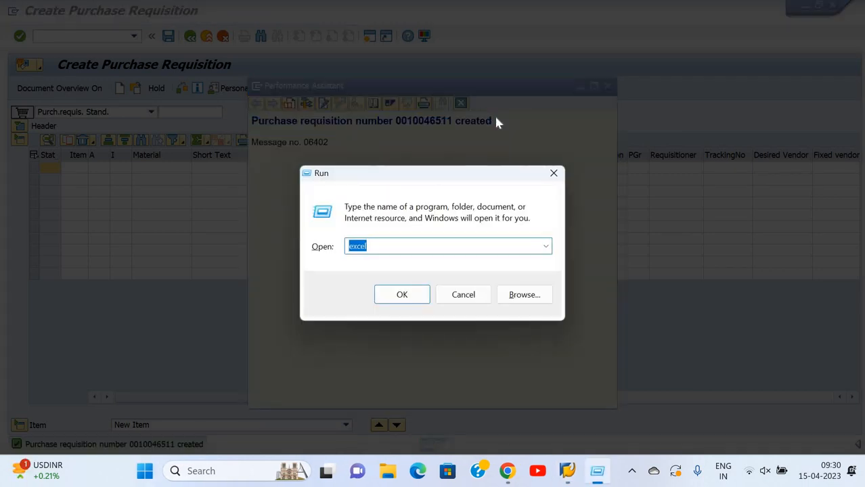
type("NOTEPAD")
key("Return")
key("ctrl+v")
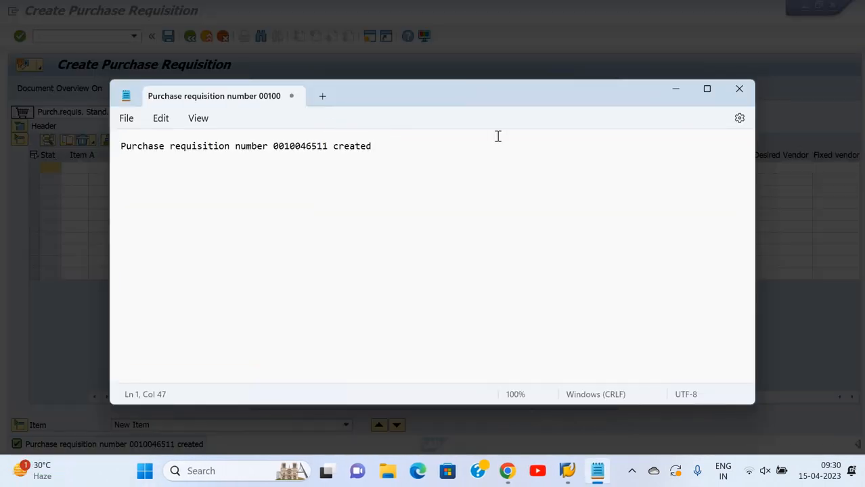
left_click(675, 89)
left_click(606, 86)
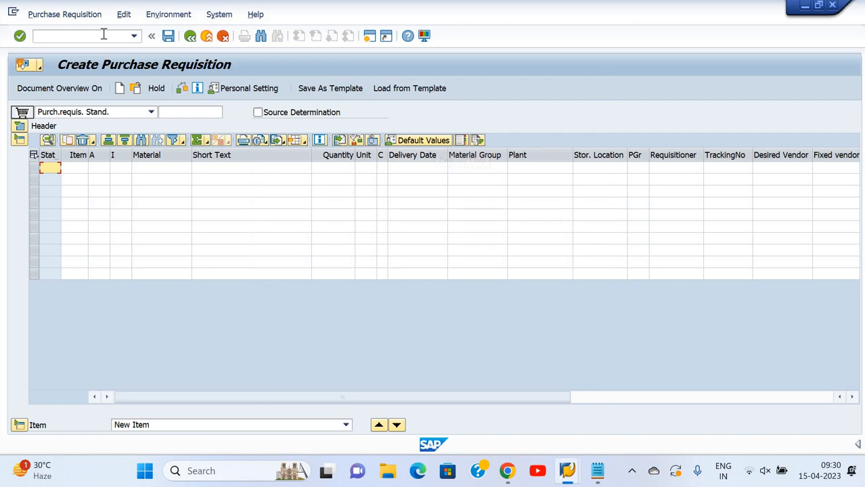
Start transaction ME21N to create a purchase order and close its help text
left_click(103, 33)
type("/NME21N")
key("Return")
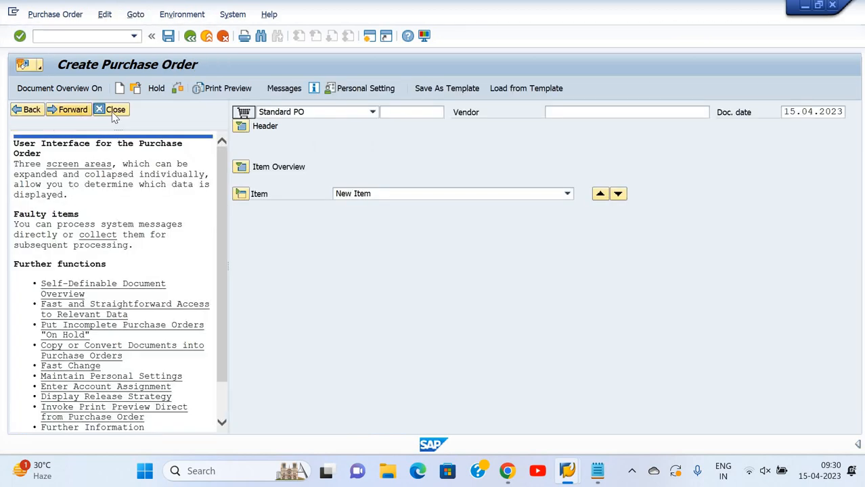
left_click(114, 110)
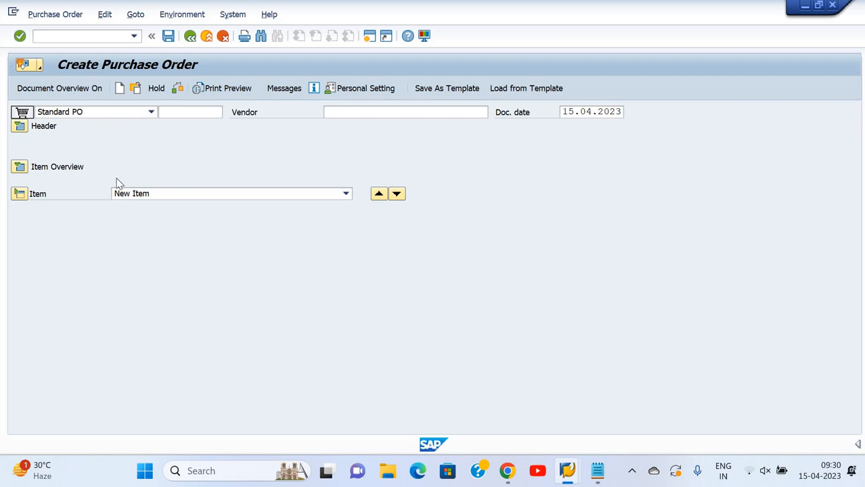
Switch on the document overview, list My purchase requisitions, and look up the saved requisition number in Notepad
left_click(79, 88)
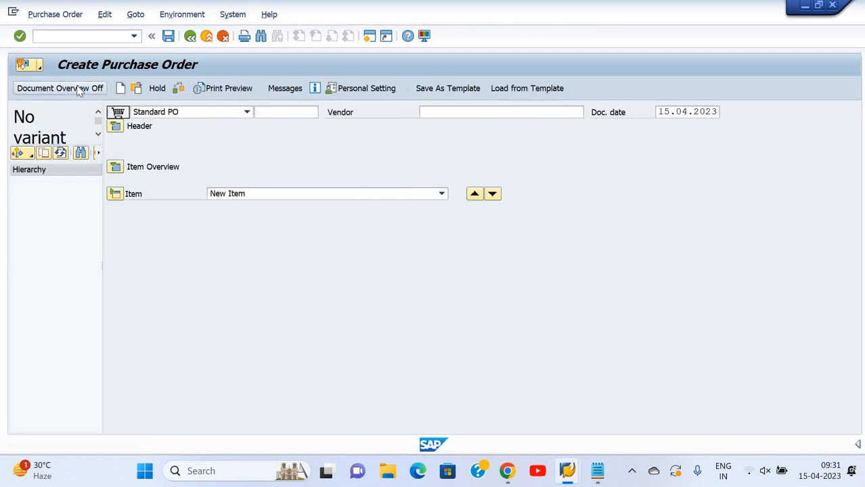
left_click(32, 154)
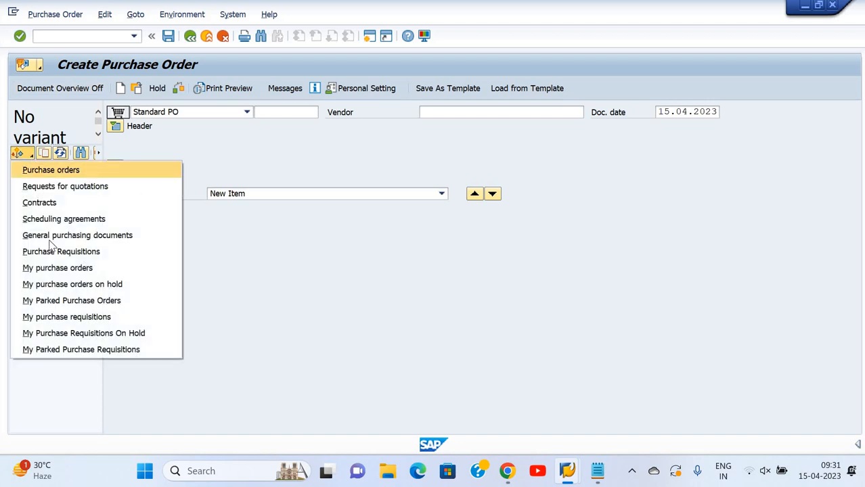
left_click(66, 317)
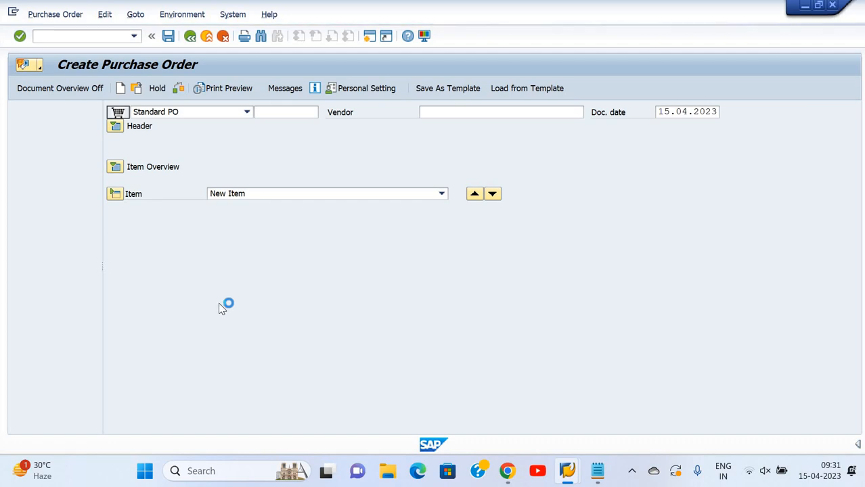
left_click(600, 470)
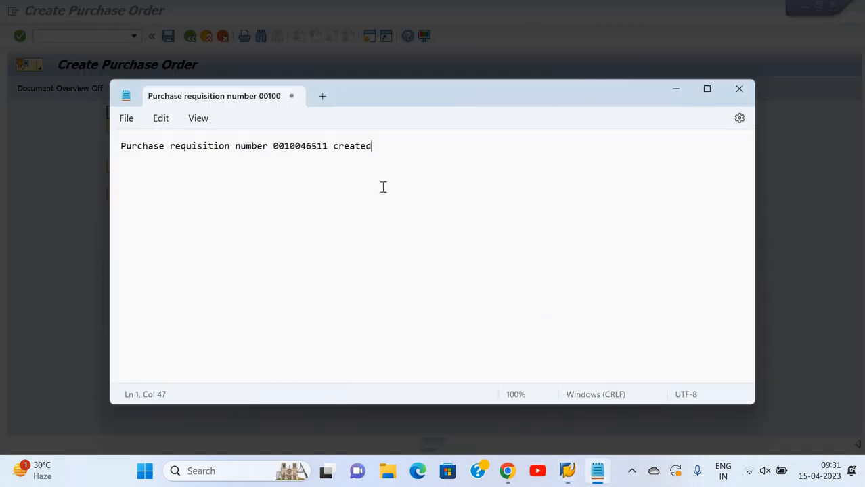
left_click(534, 25)
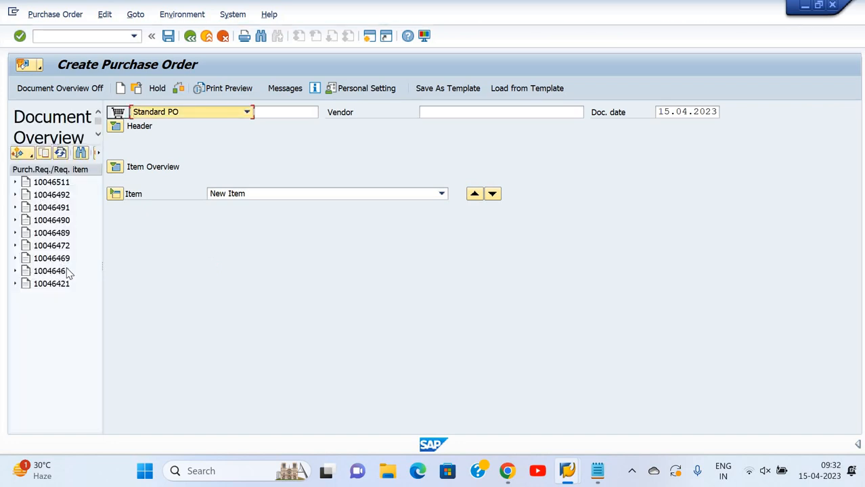
Adopt the newly created requisition into the purchase order after checking its number in Notepad, and expand the item overview
left_click(54, 183)
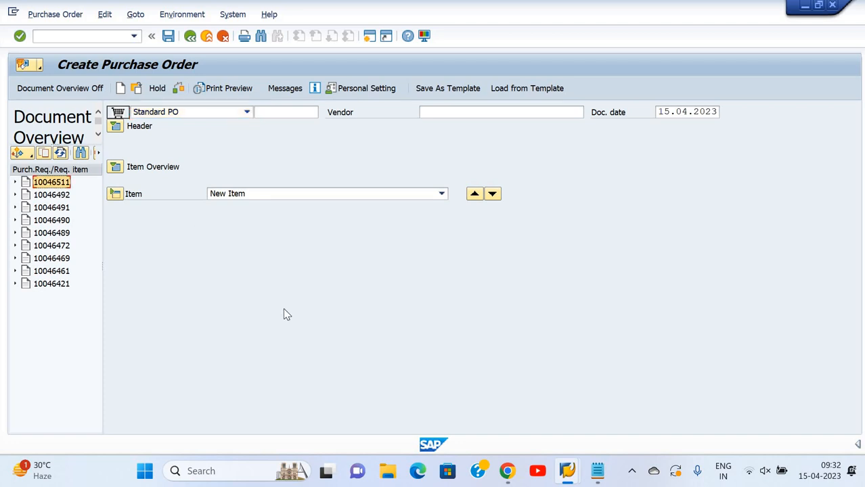
left_click(598, 476)
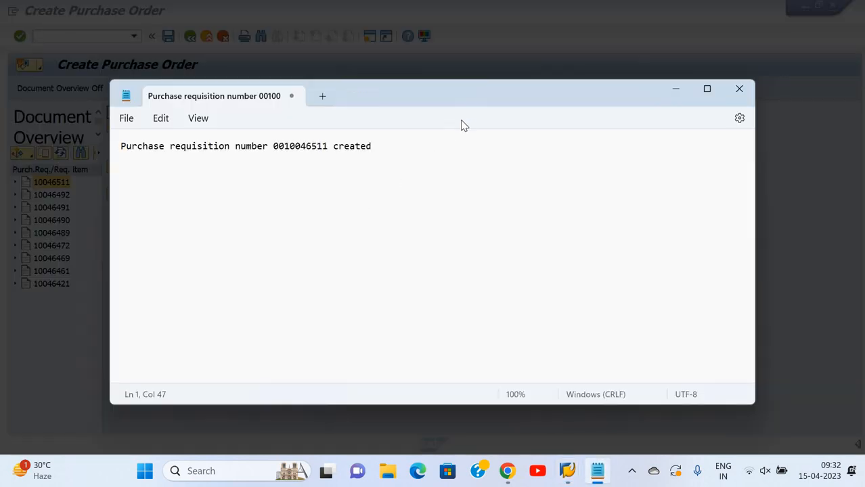
left_click(511, 59)
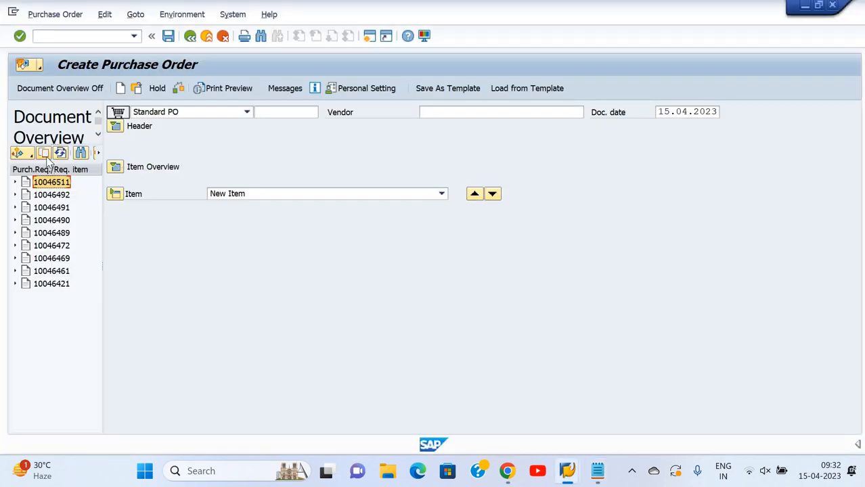
left_click(45, 156)
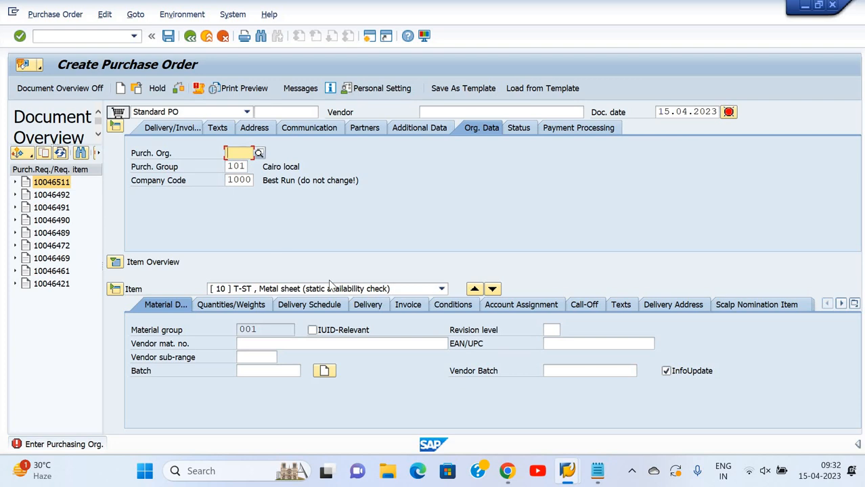
left_click(115, 264)
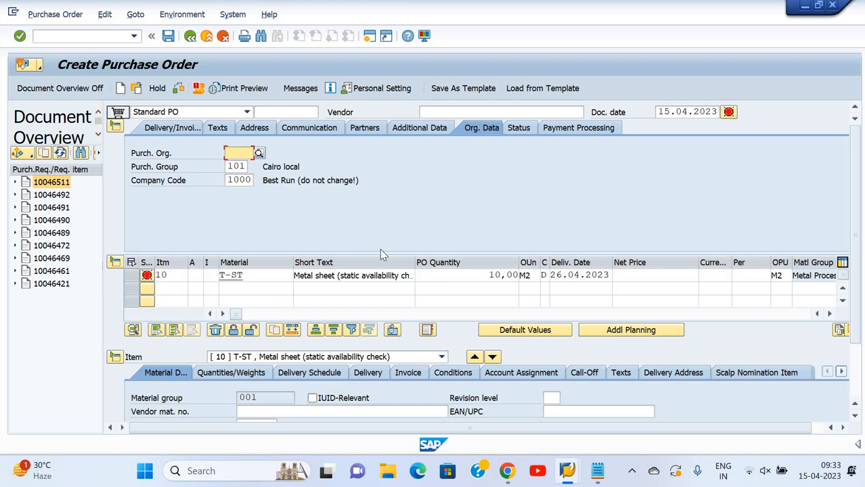
left_click(70, 184)
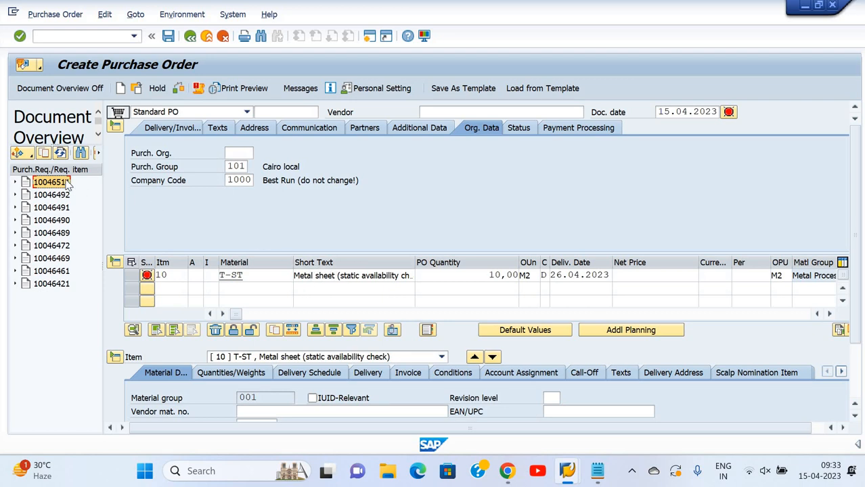
Set the purchase order's vendor to 1000 and purchasing organization to 1000, and confirm the entries
left_click(460, 112)
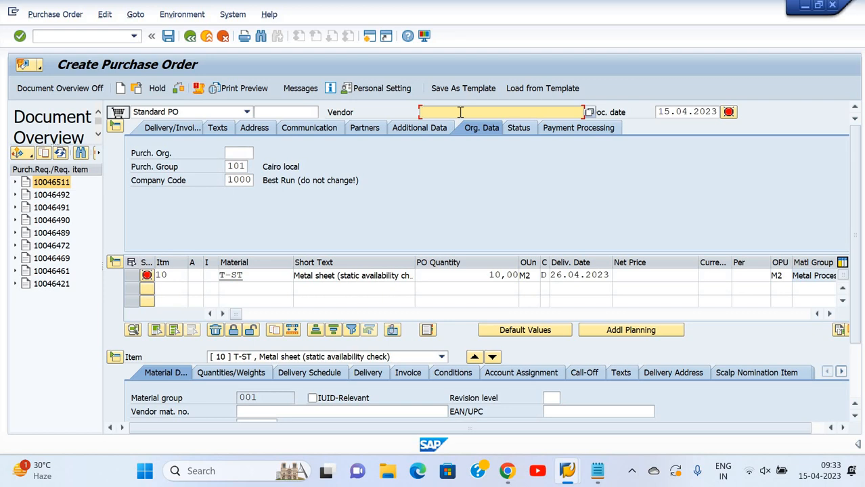
type("1000")
left_click(247, 151)
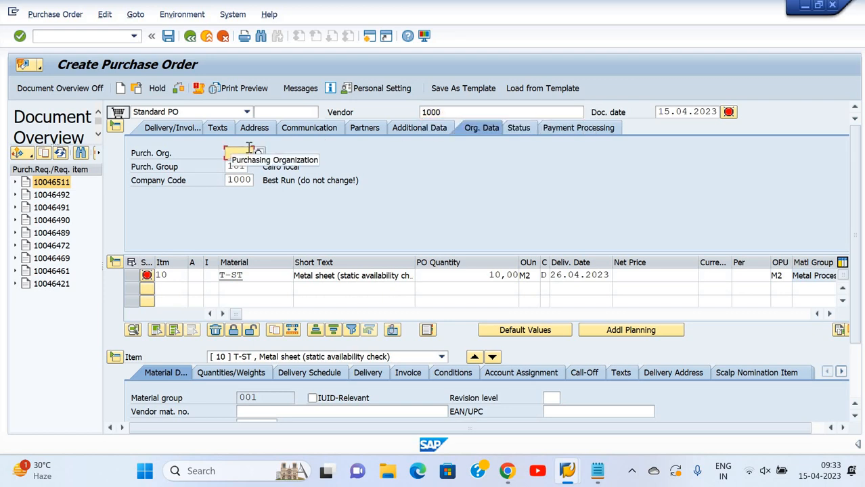
type("1000")
key("Return")
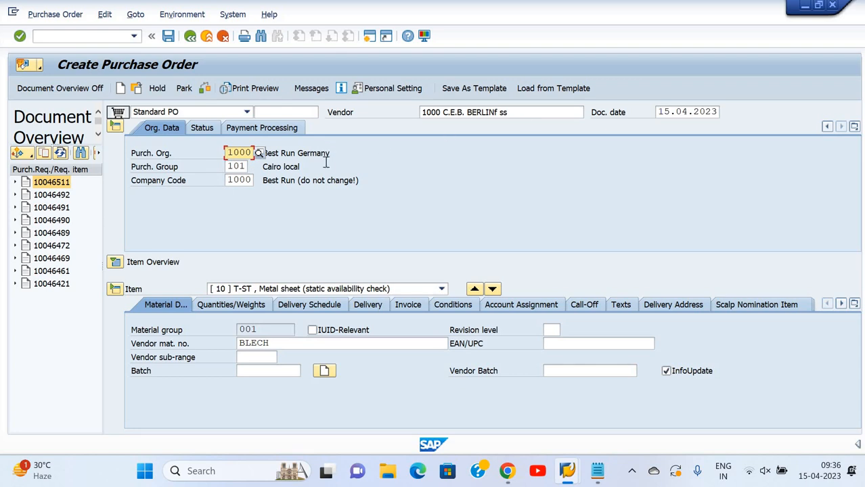
Review the item's quantity, delivery schedule and delivery data, and set its invoice tax code to 0I (Input tax 0%)
left_click(217, 307)
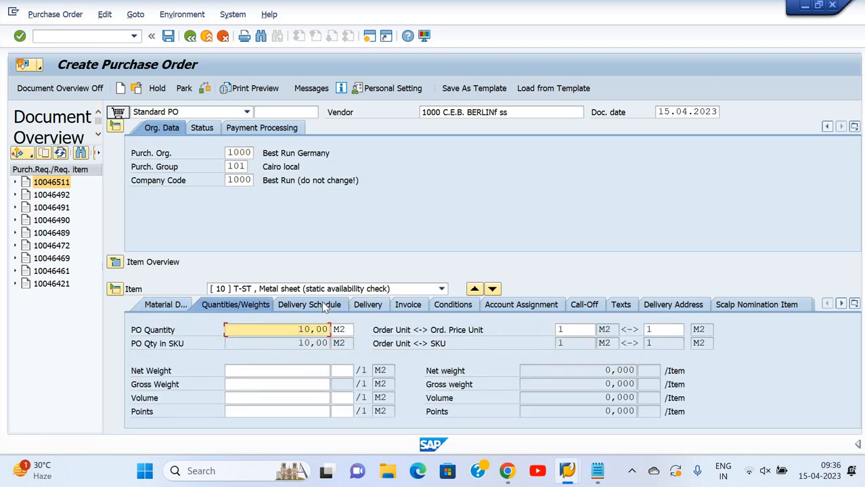
left_click(325, 307)
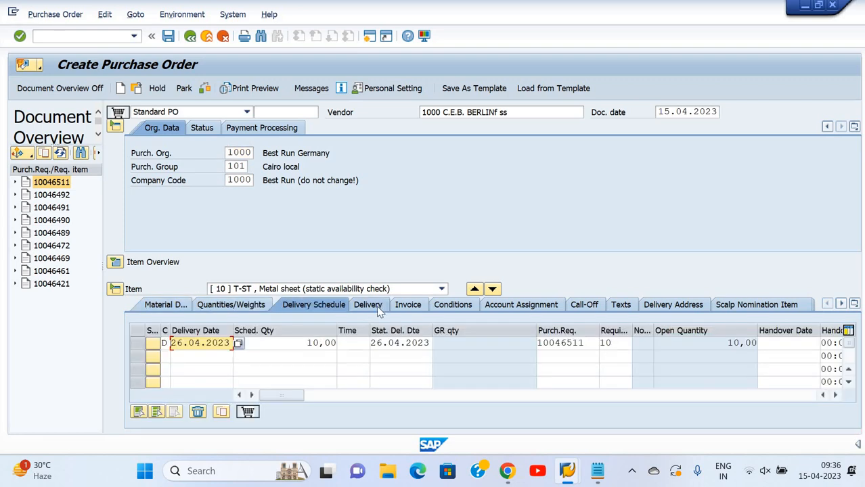
left_click(377, 308)
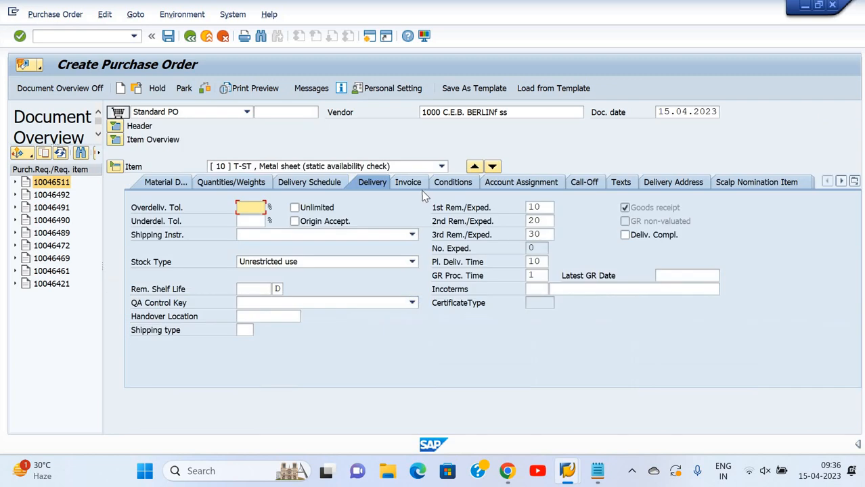
left_click(418, 186)
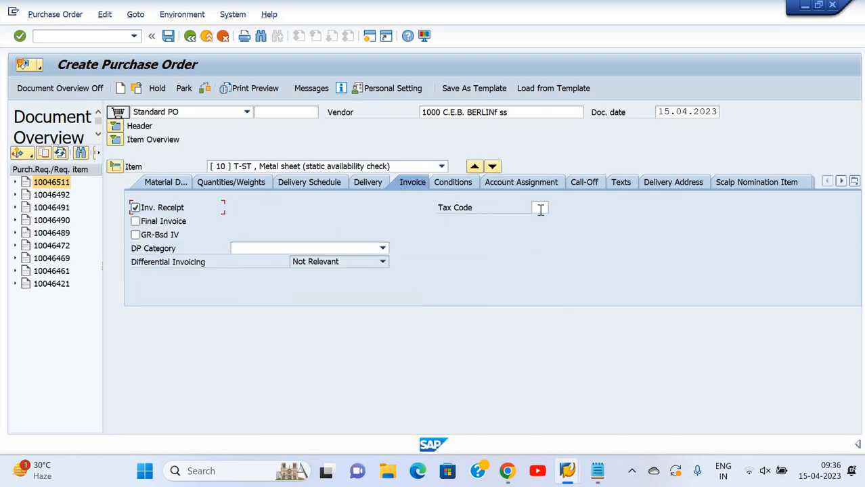
left_click(542, 208)
left_click(554, 208)
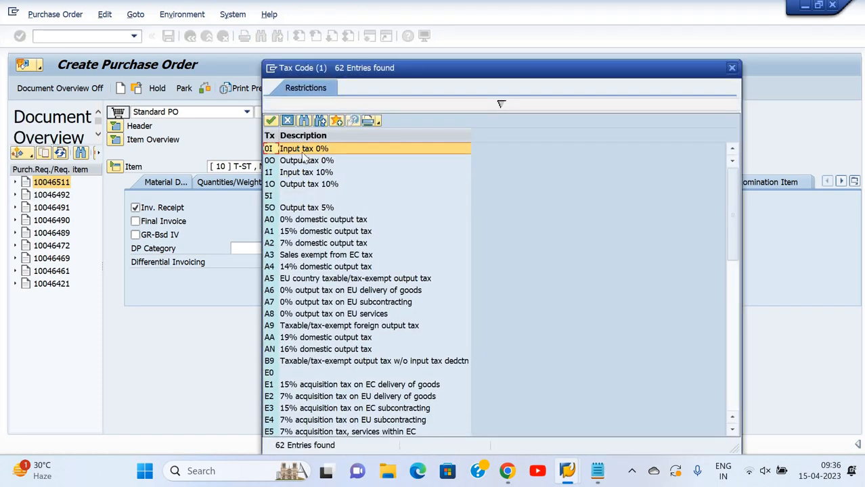
double_click(303, 152)
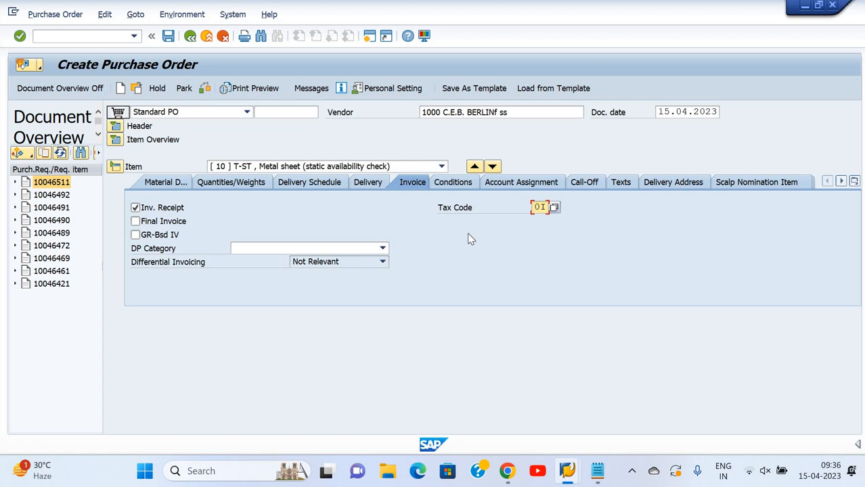
Review the item's conditions, account assignment, texts and delivery address, expand the item overview, and save the purchase order
left_click(460, 184)
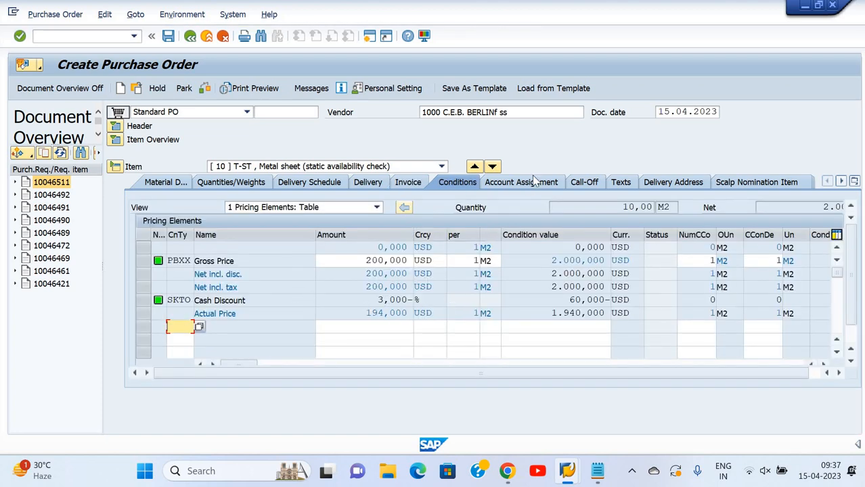
left_click(558, 184)
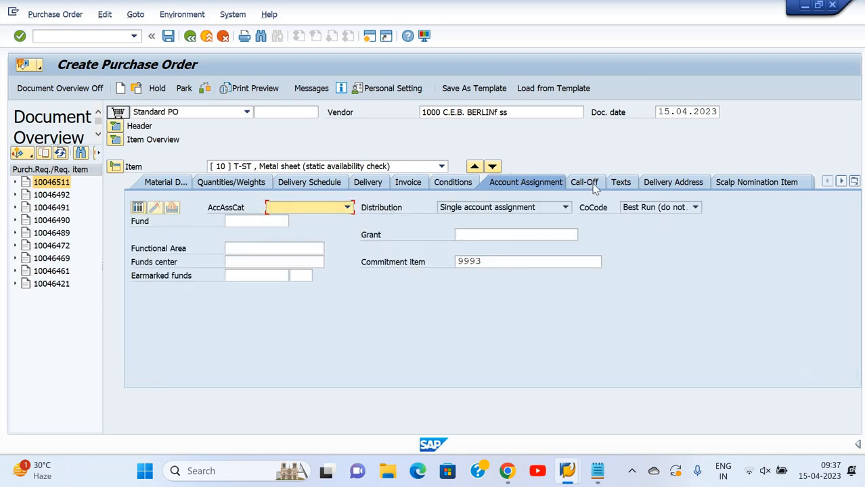
left_click(591, 183)
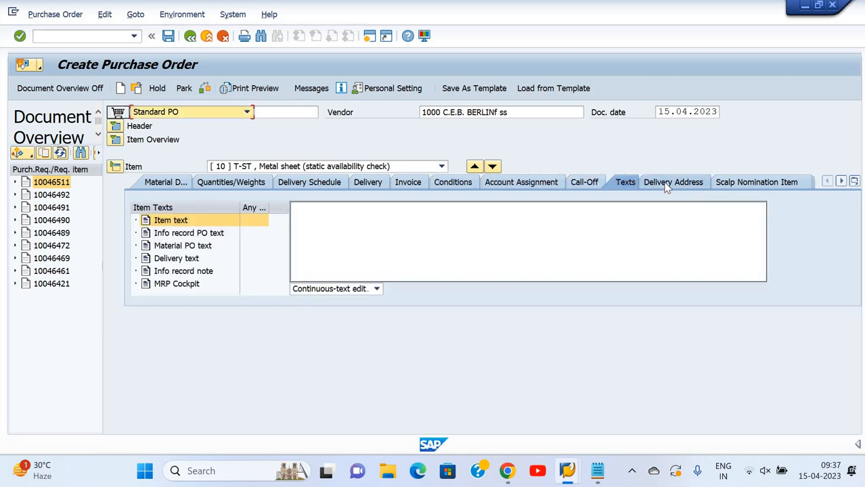
left_click(667, 184)
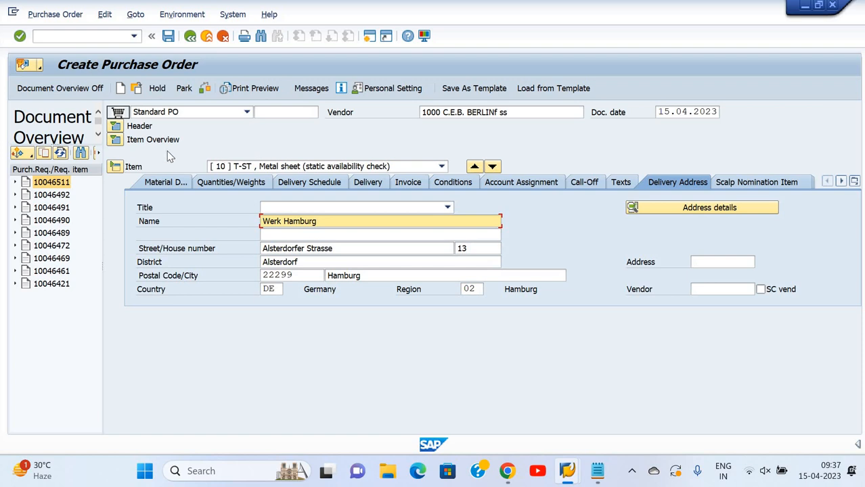
left_click(121, 141)
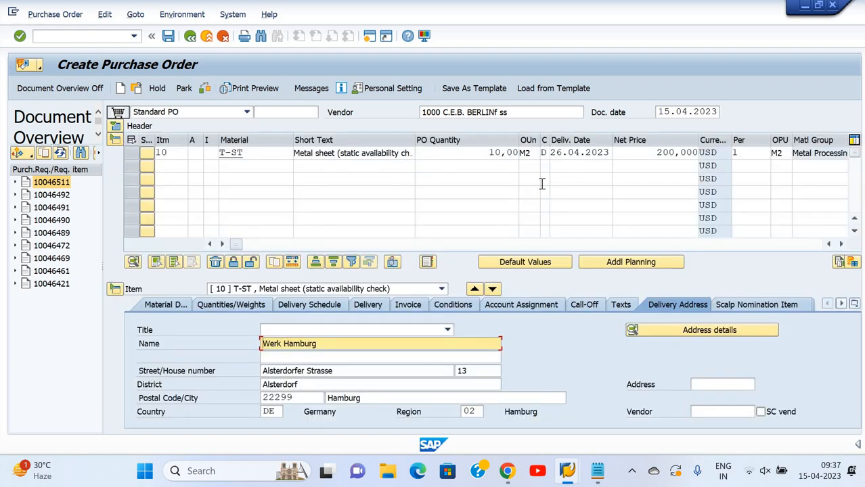
key("Return")
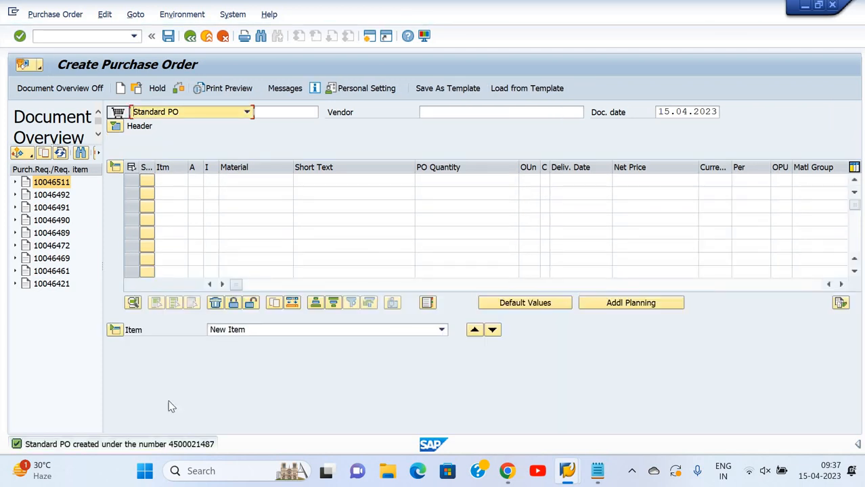
Copy the purchase order creation message onto a new line in the Notepad notes and return to SAP
double_click(150, 446)
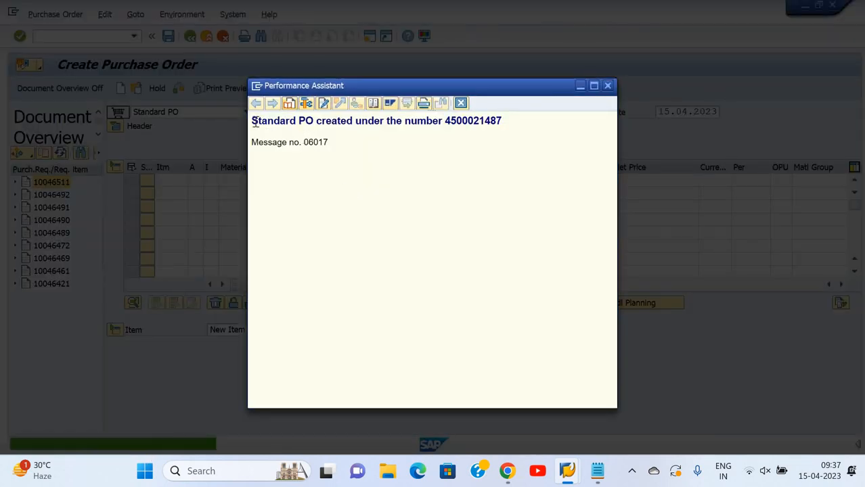
left_click_drag(251, 121, 502, 125)
key("ctrl+c")
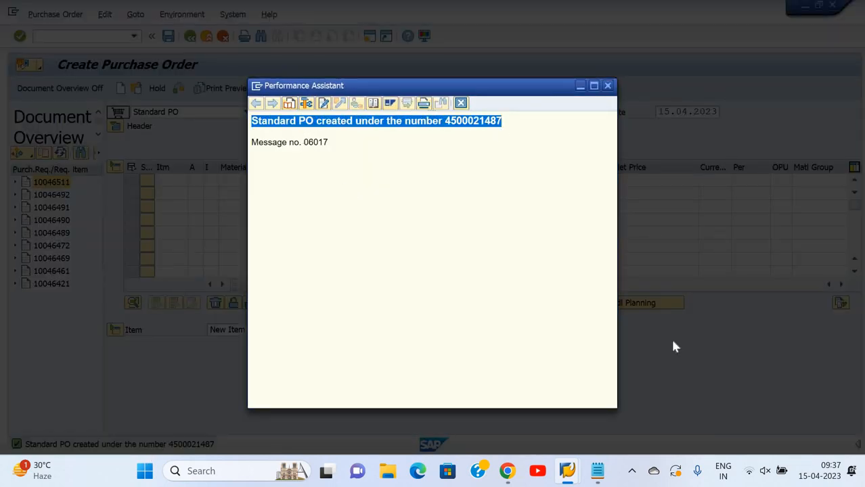
left_click(597, 474)
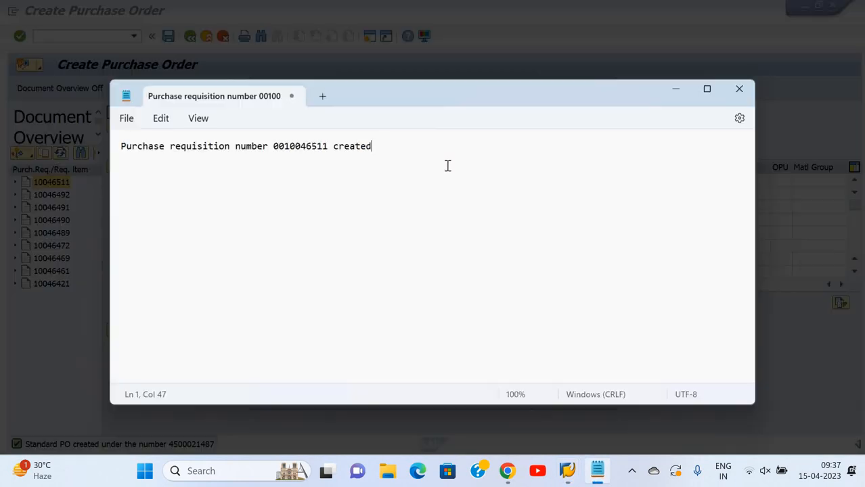
key("Return")
key("ctrl+v")
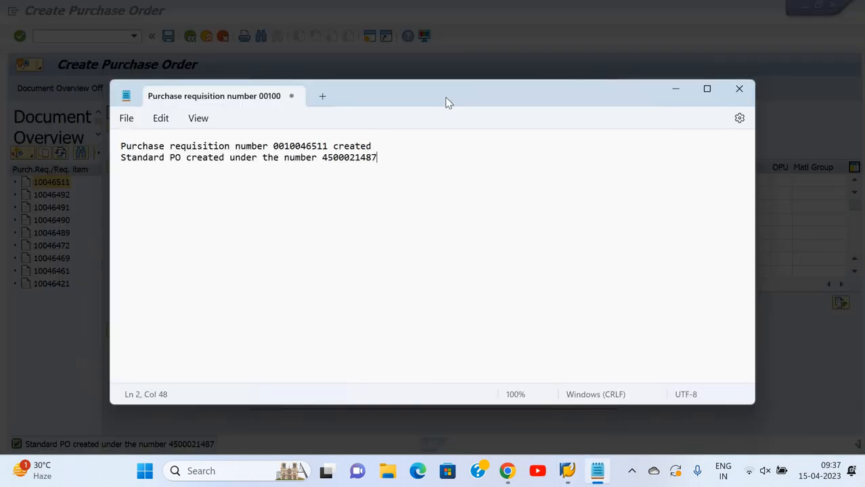
left_click(527, 66)
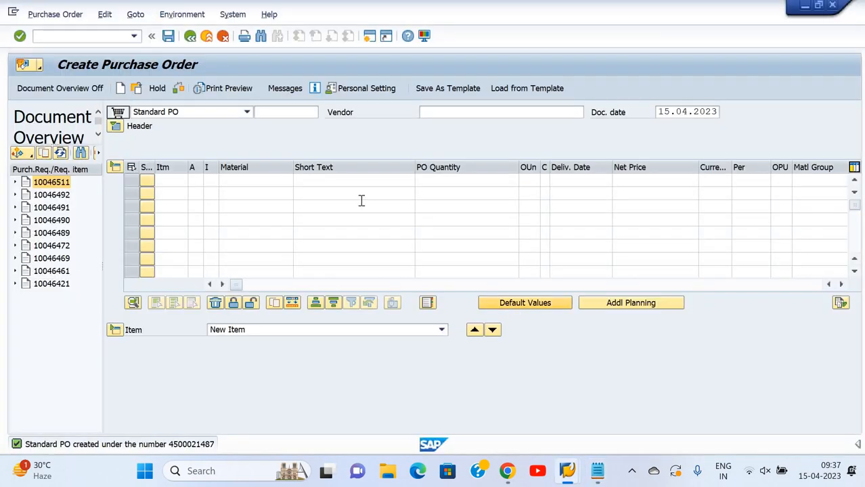
Start transaction MIGO with /NMIGO and set the transaction type to Goods Receipt
left_click(83, 37)
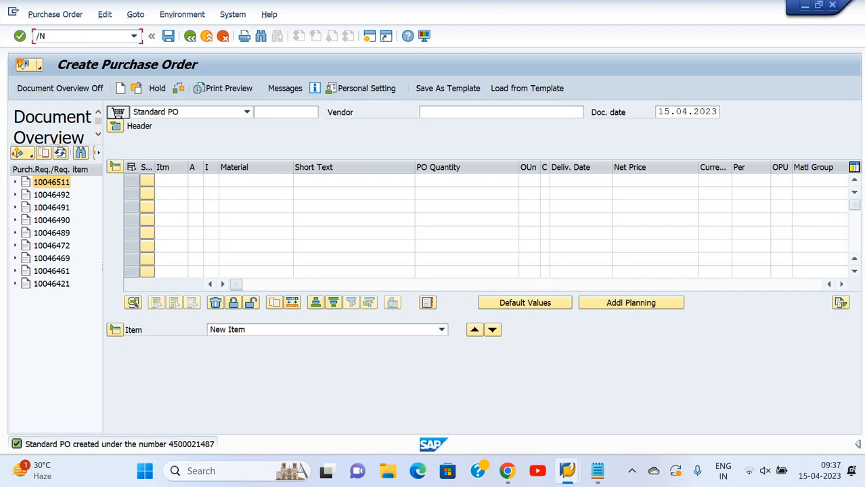
type("/NMIGO")
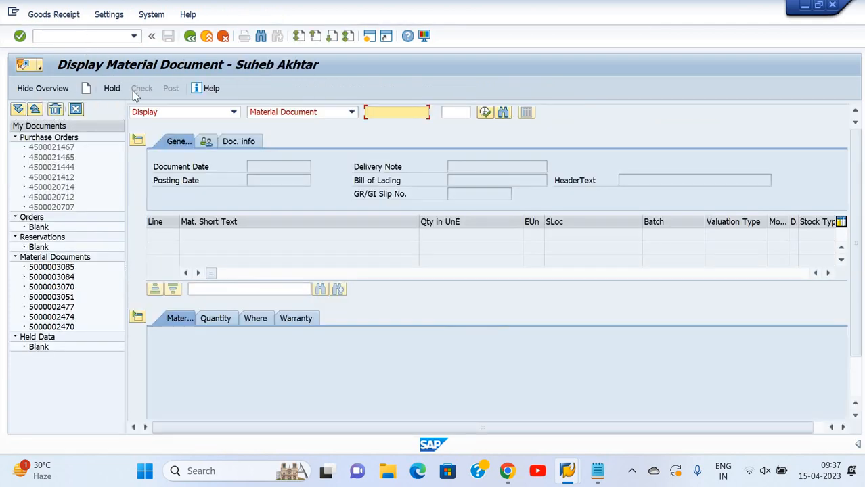
left_click(96, 39)
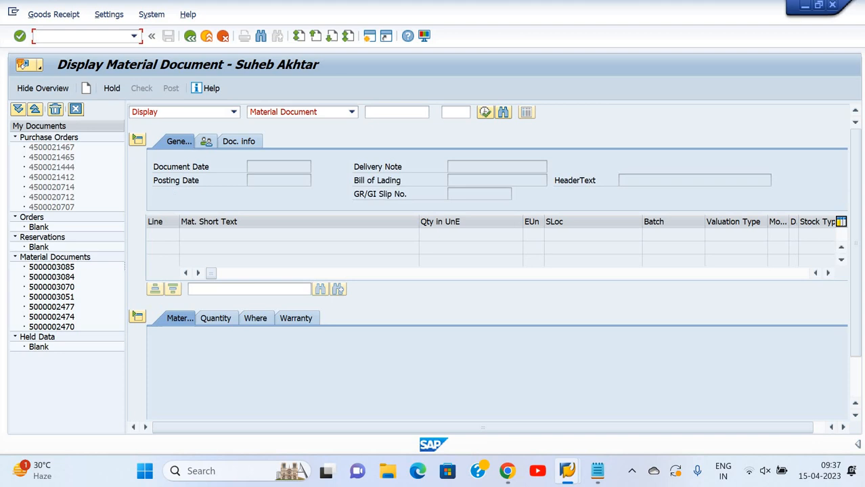
type("/NMIGO")
key("Return")
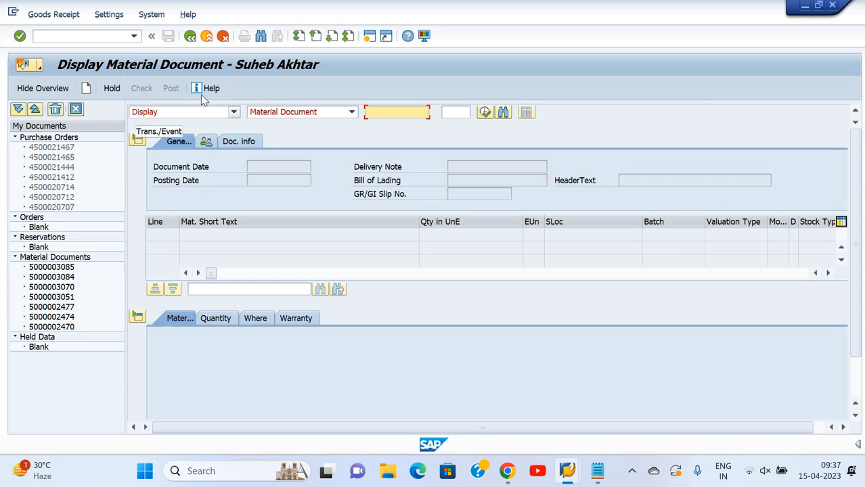
left_click(234, 112)
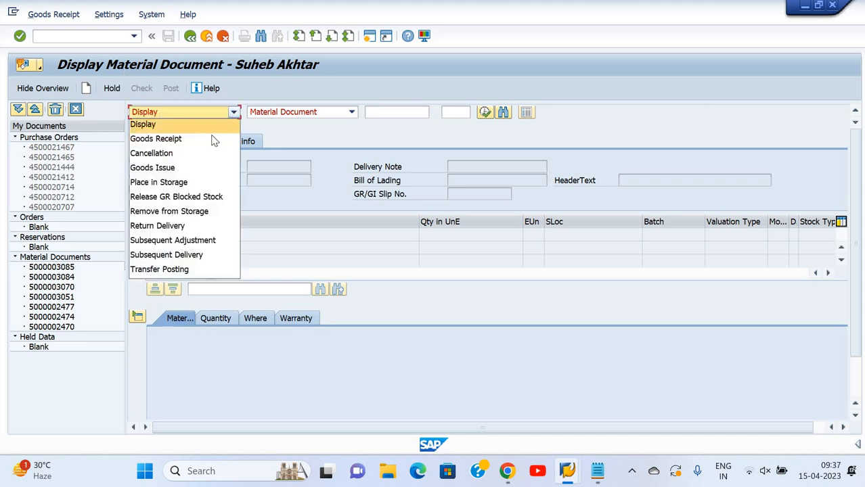
left_click(209, 138)
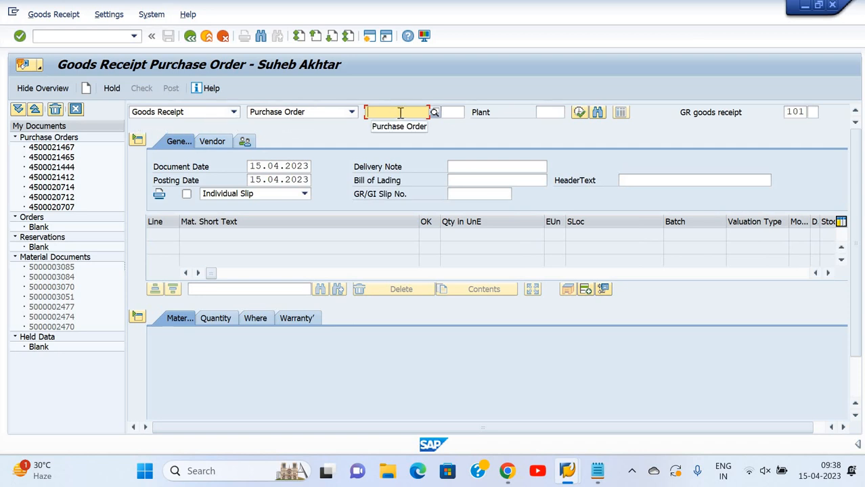
Copy the purchase order number from Notepad and load that order into the goods receipt
left_click(598, 472)
left_click_drag(339, 162, 380, 163)
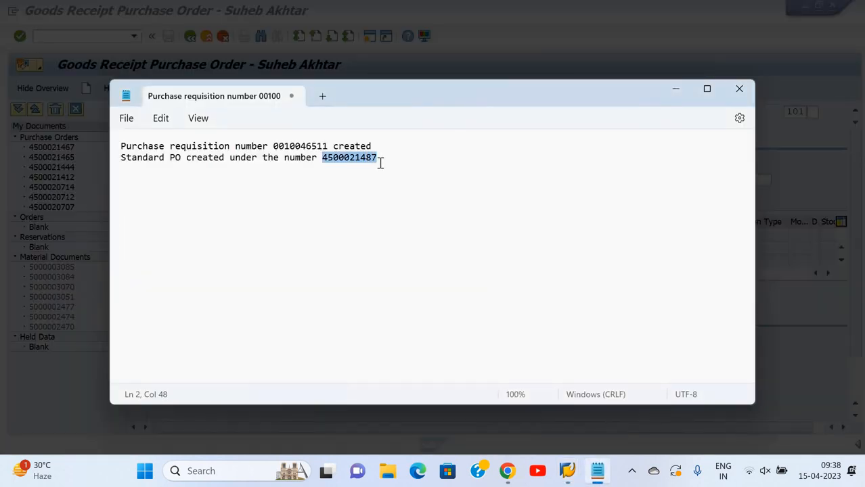
left_click(428, 73)
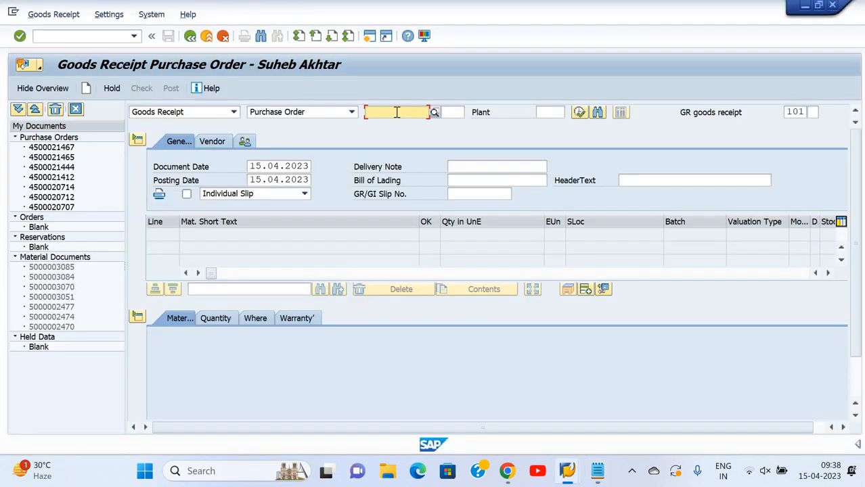
key("ctrl+v")
key("Return")
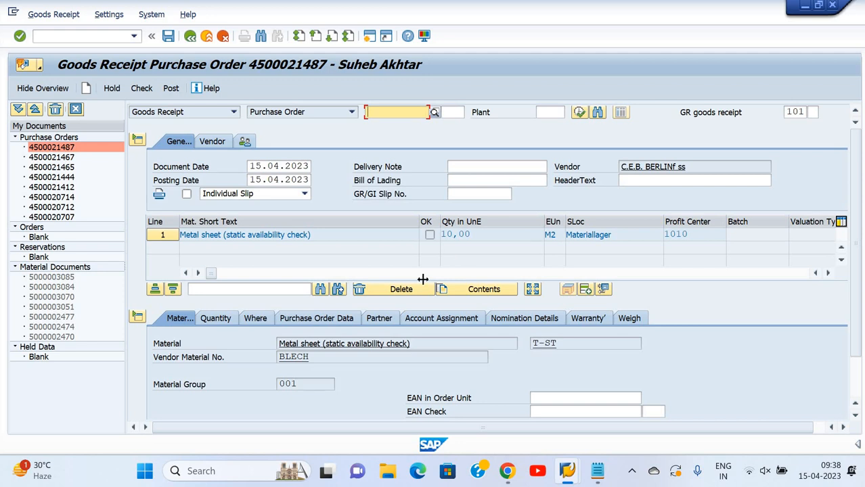
Set the metal sheet item's quantity in delivery note to 10,000 and mark the item as OK
scroll(394, 330, "down", 2)
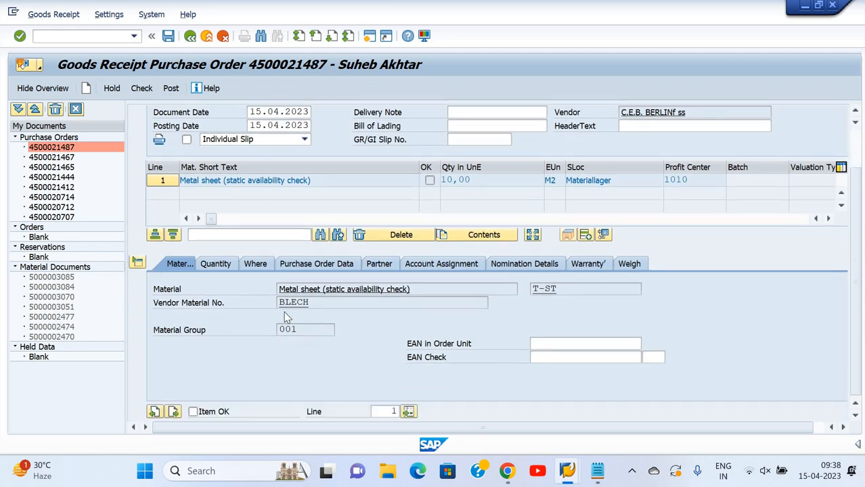
left_click(215, 263)
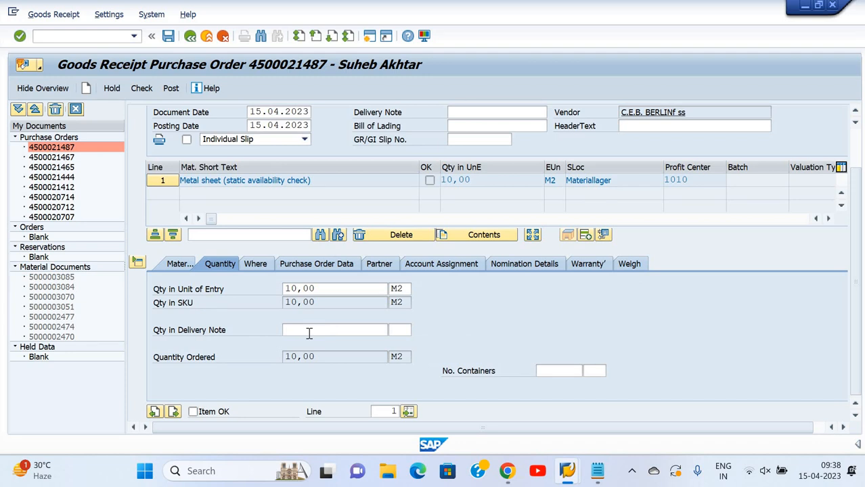
left_click(309, 333)
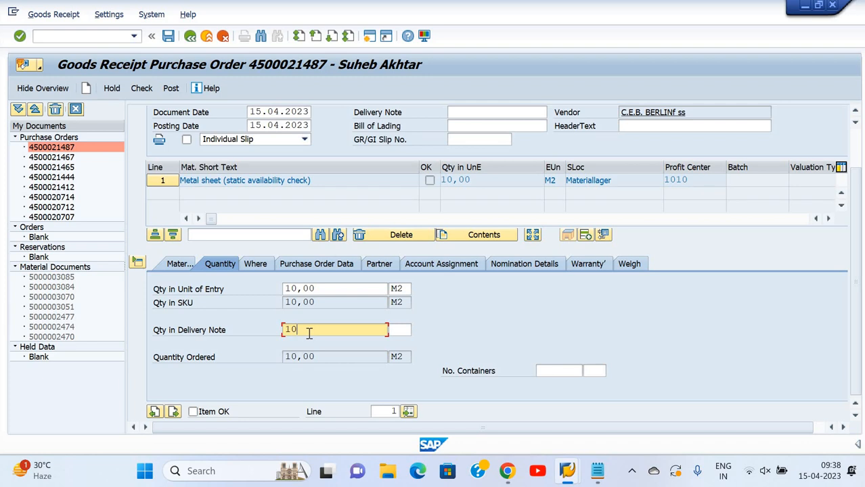
type(",000")
left_click(192, 413)
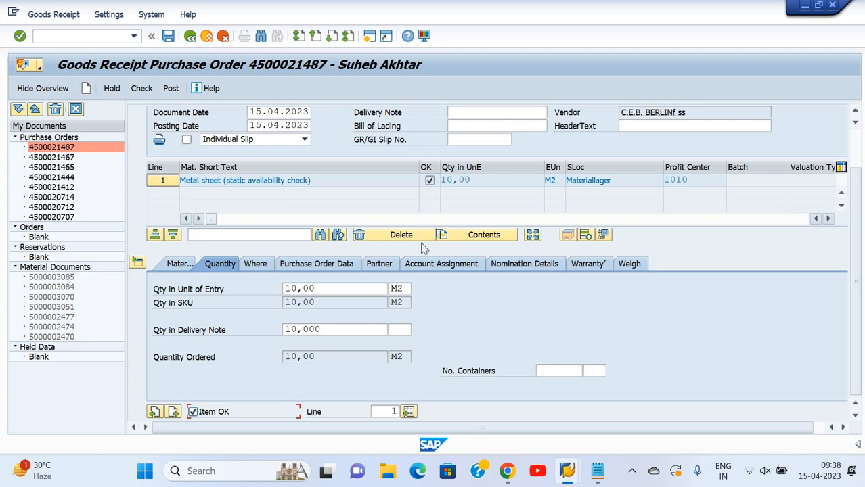
Review the item's storage, purchase order, account assignment and nomination details, and post the goods receipt
left_click(266, 268)
left_click(306, 269)
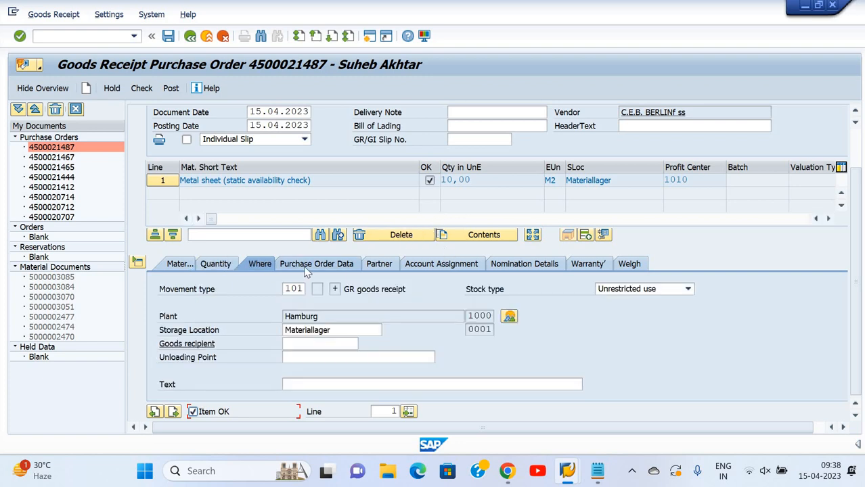
left_click(392, 265)
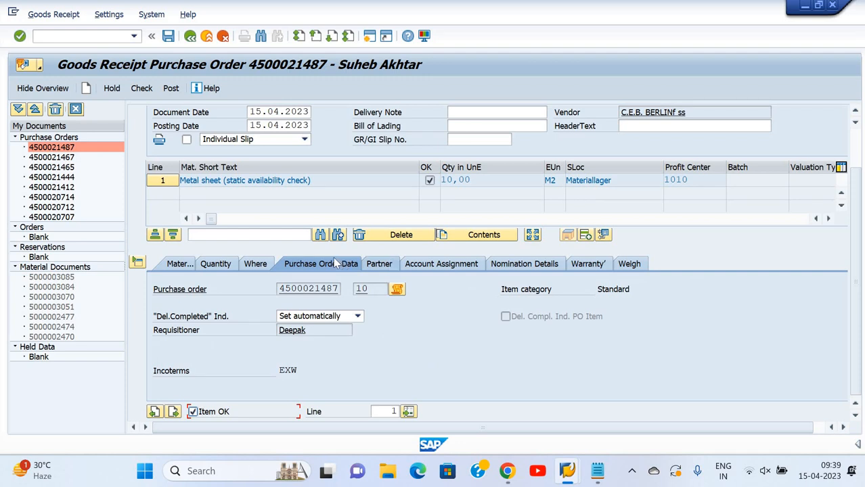
left_click(338, 264)
left_click(459, 268)
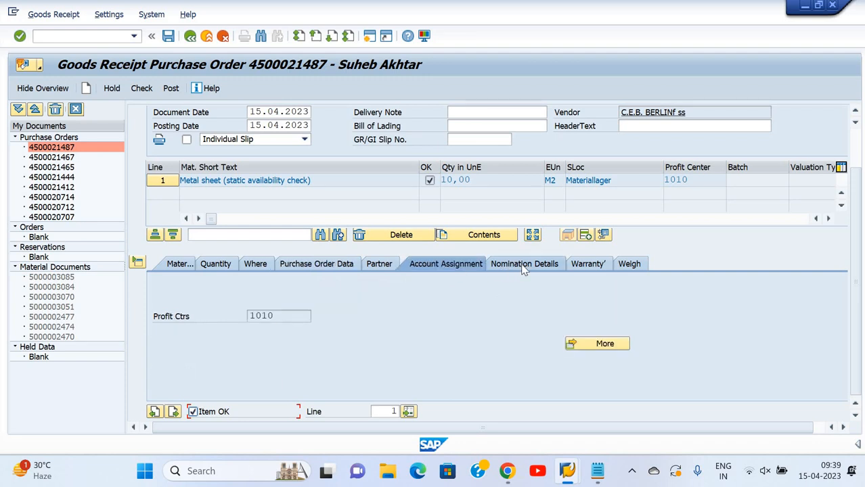
left_click(522, 267)
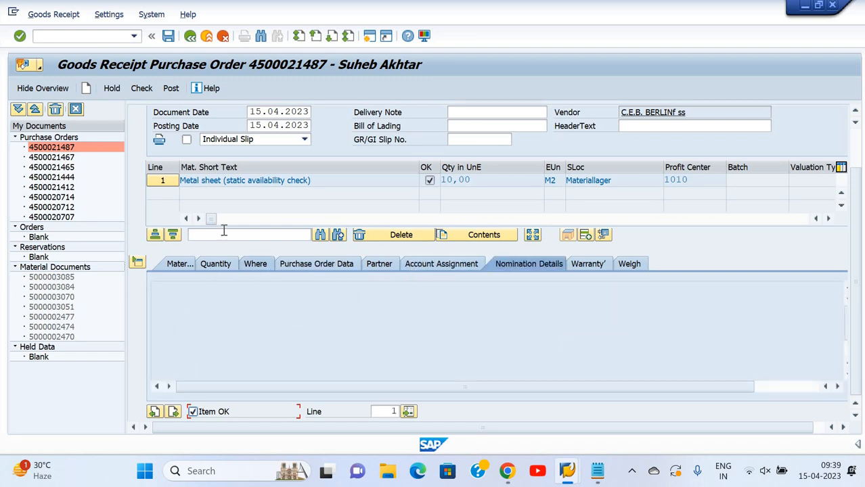
left_click(169, 36)
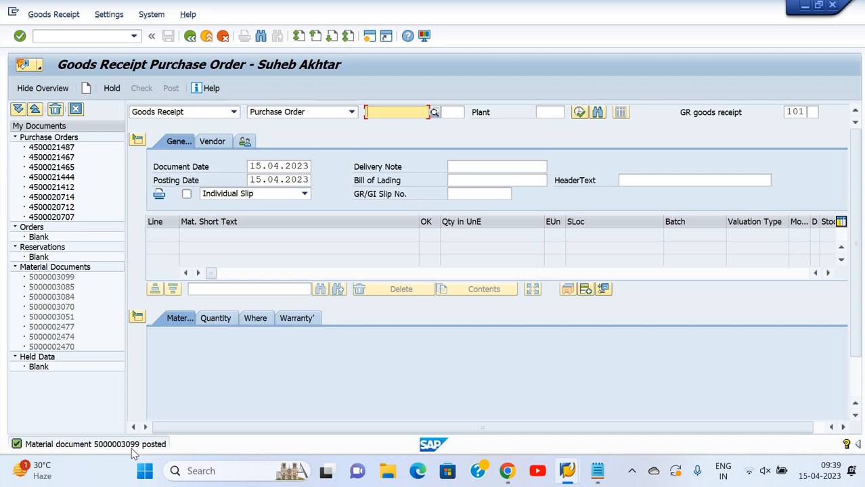
Copy the material document posting message from its detailed help into Notepad as a new line, and return to the goods receipt
left_click(133, 448)
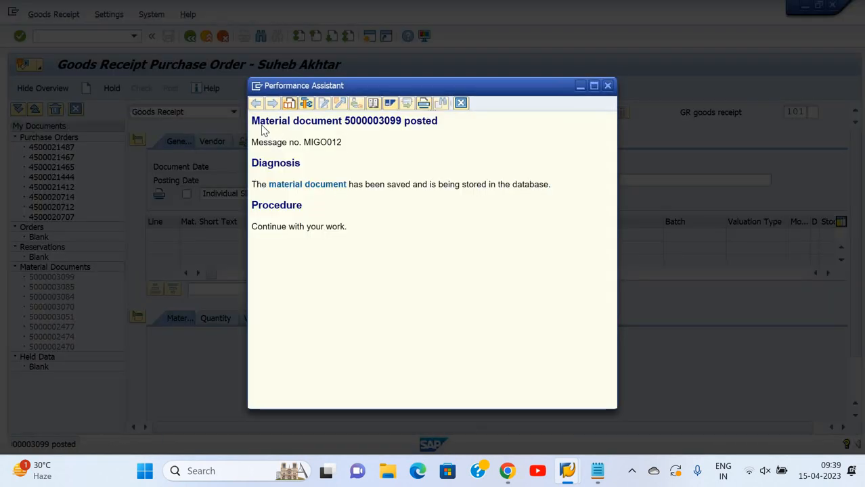
left_click_drag(252, 121, 439, 134)
key("ctrl+c")
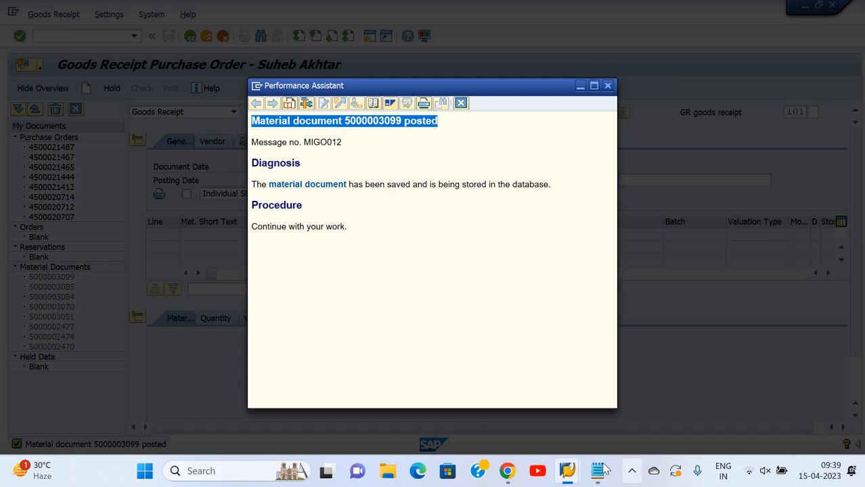
key("alt+Tab")
left_click(377, 158)
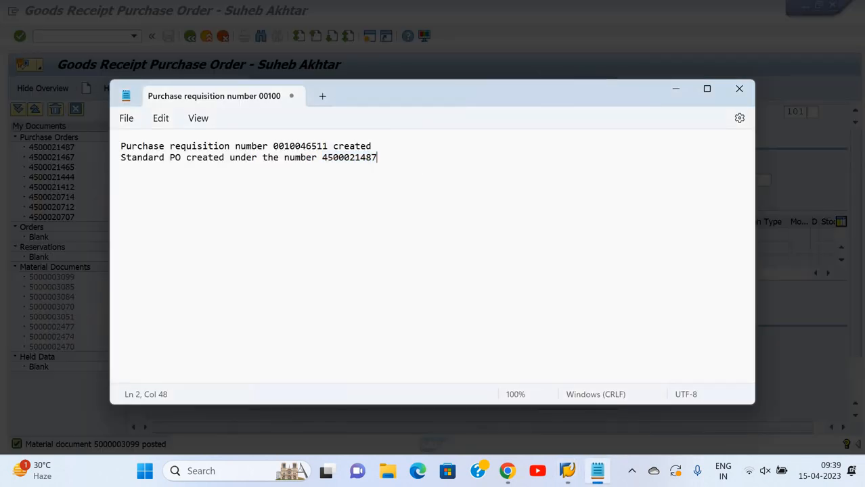
key("ctrl+v")
left_click(670, 96)
left_click(609, 87)
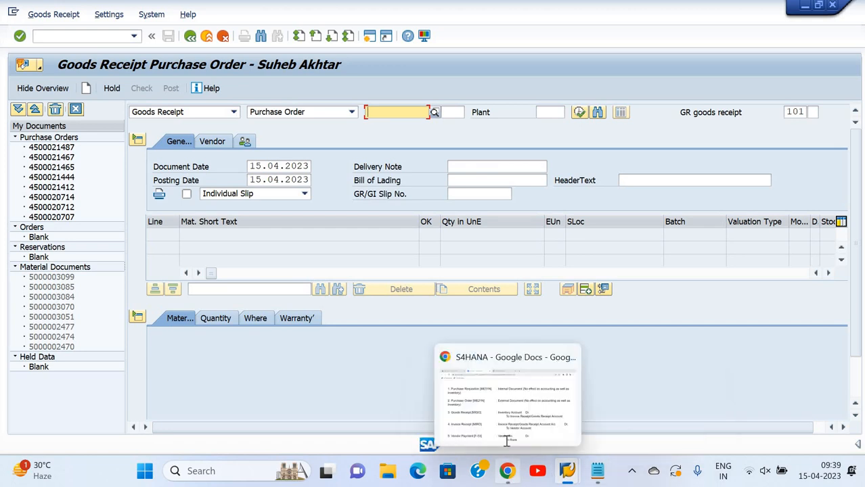
Set the MIGO transaction type to Display for a material document, check its number against Notepad, and load the just-posted document
left_click(507, 471)
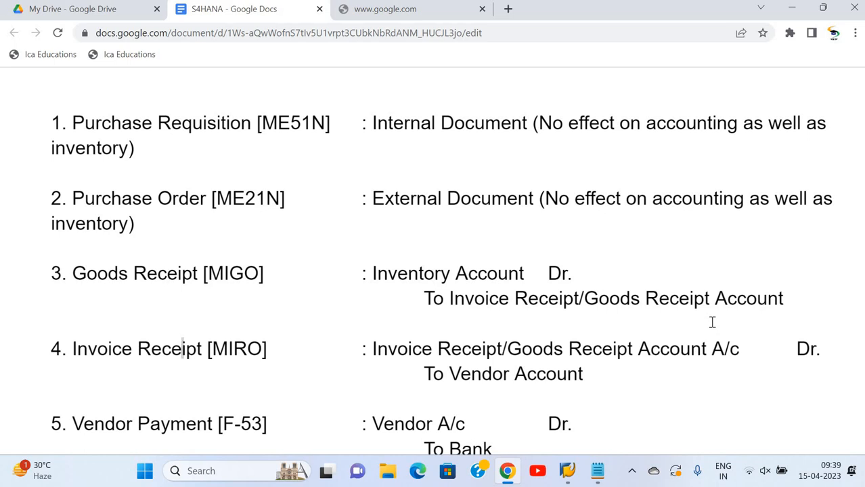
left_click(567, 471)
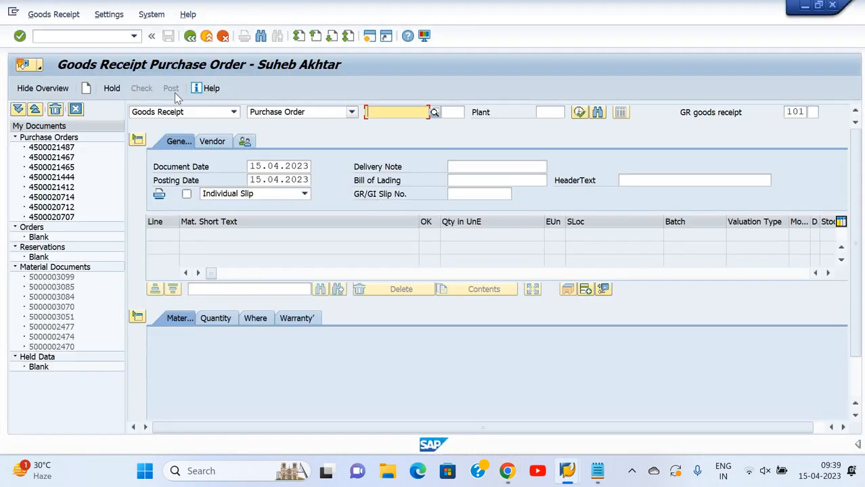
left_click(234, 112)
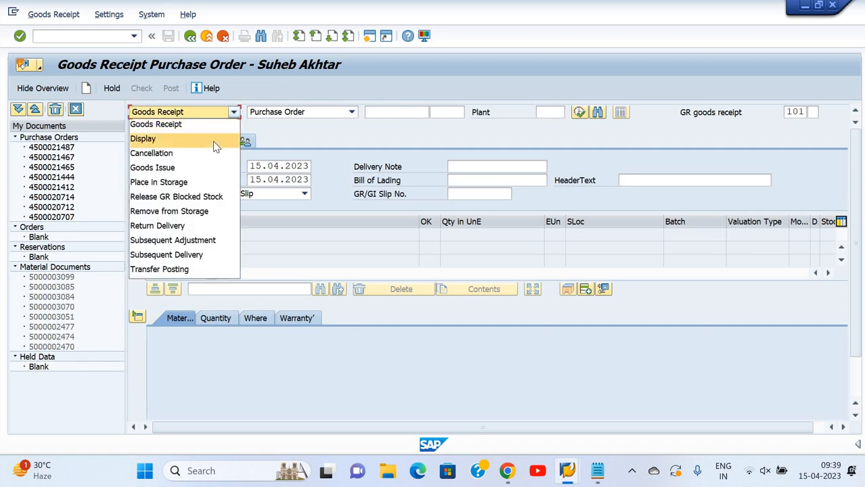
left_click(217, 139)
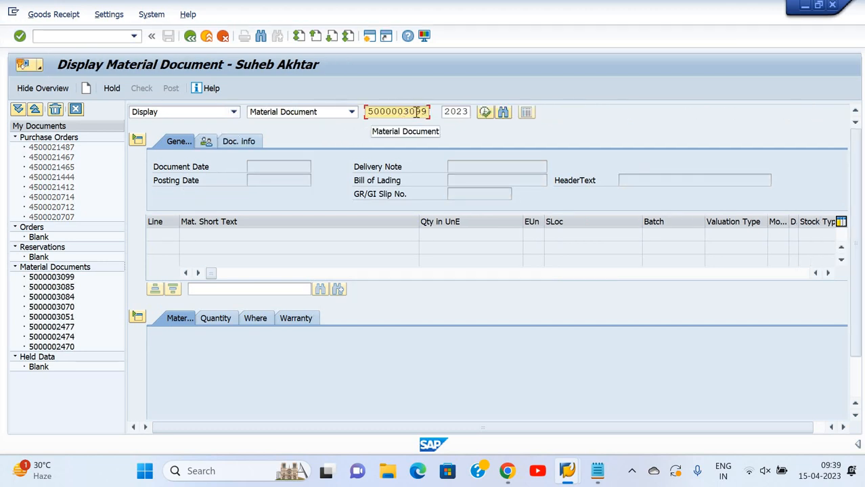
left_click(597, 471)
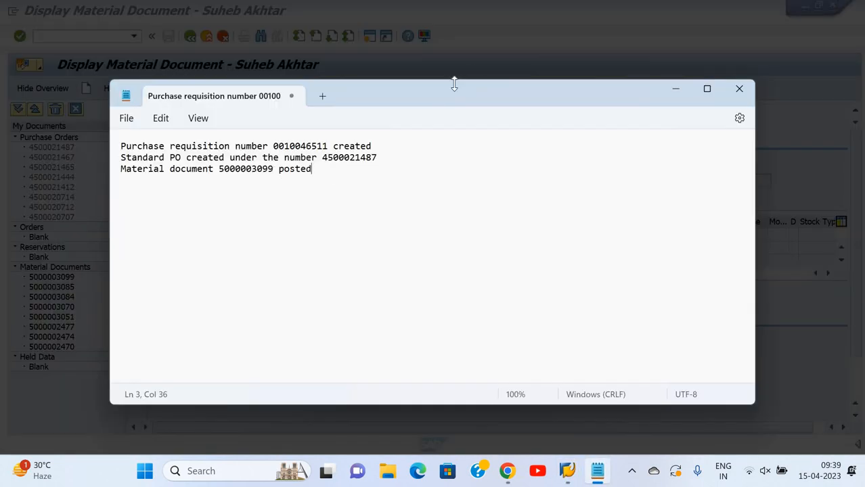
left_click(476, 63)
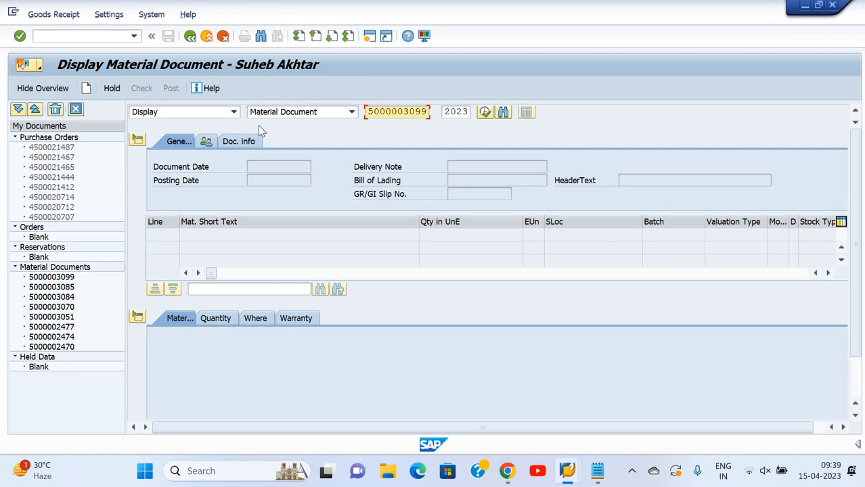
key("Return")
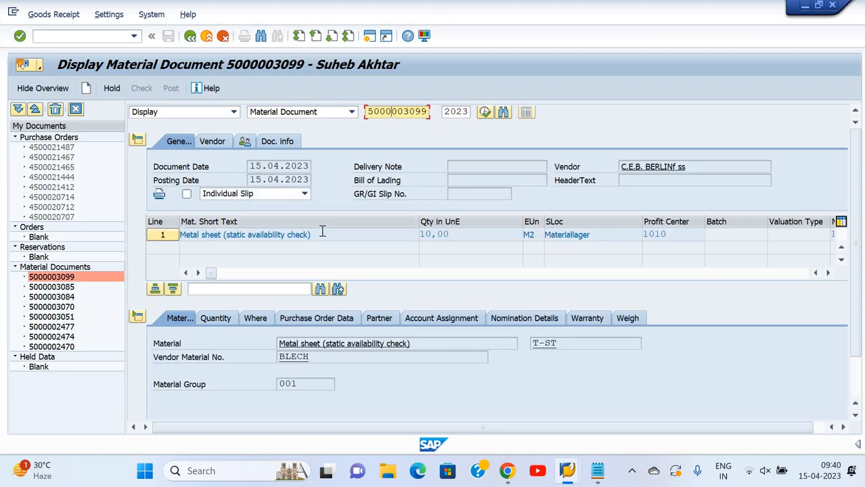
Examine the accounting document behind the goods receipt, compare its postings with the Google Docs notes, and return to the material document
left_click(287, 143)
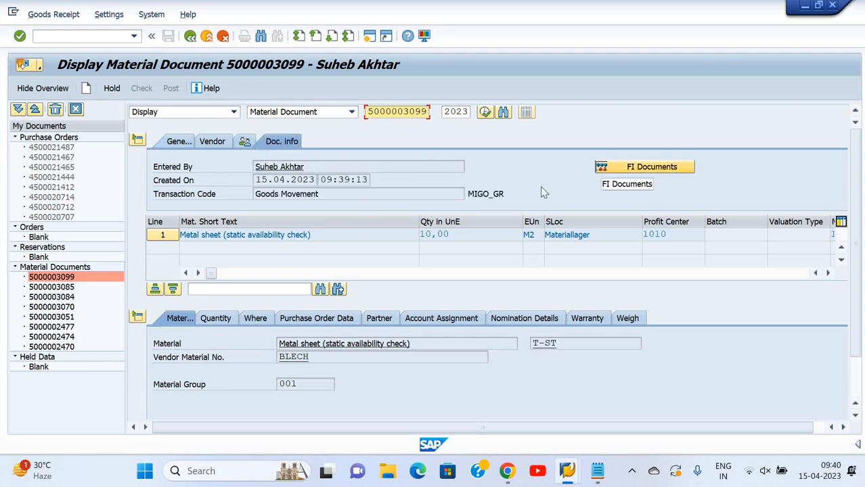
left_click(629, 174)
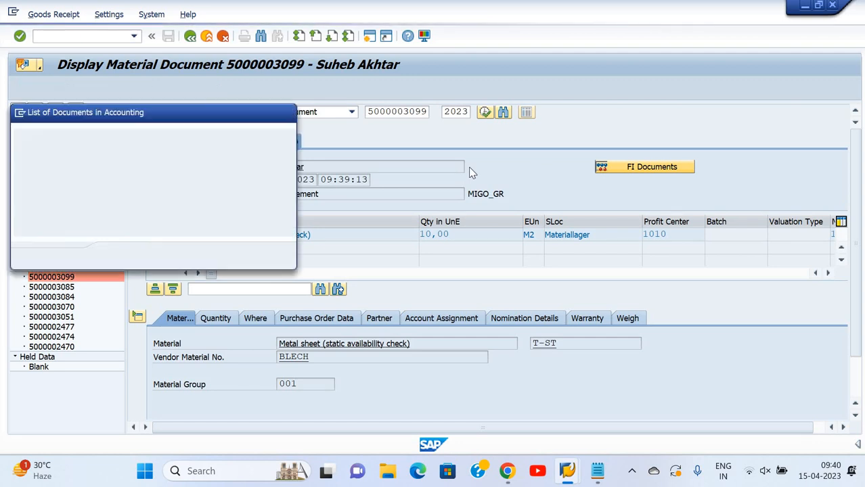
left_click(83, 173)
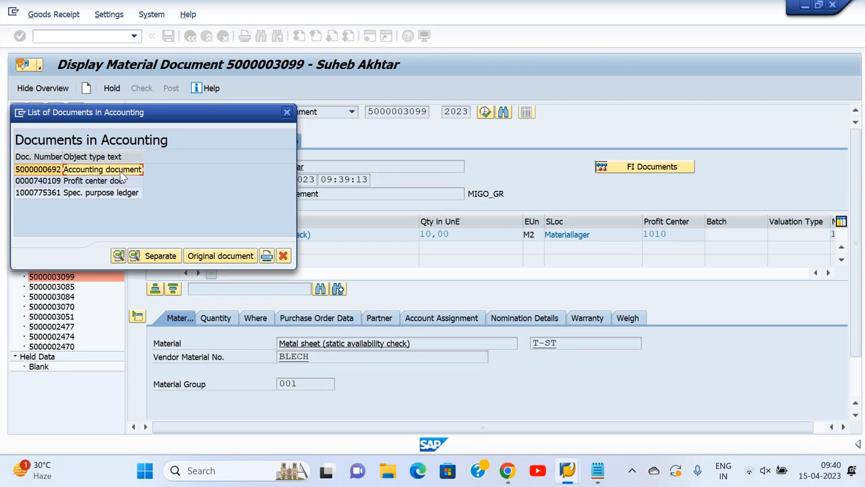
double_click(129, 171)
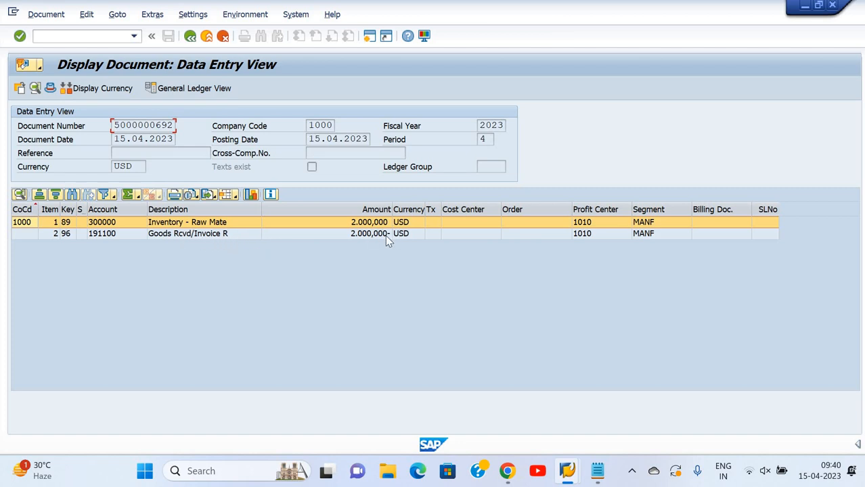
key("alt+Tab")
key("alt+Tab")
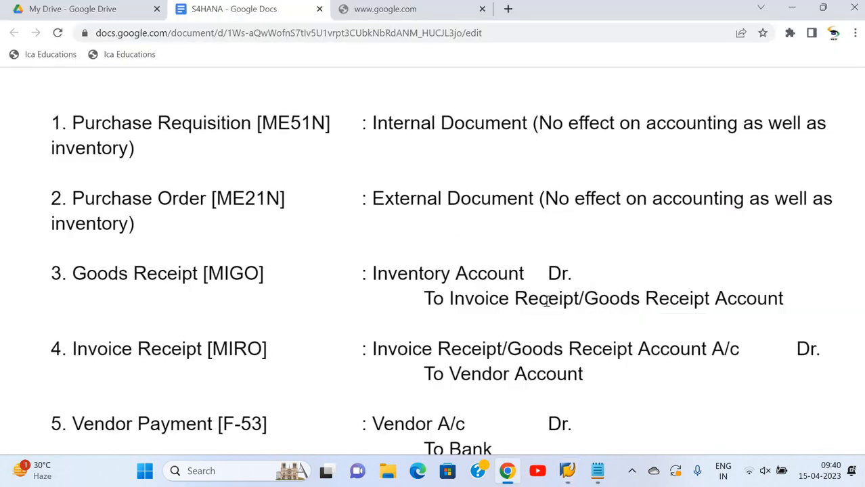
key("alt+Tab")
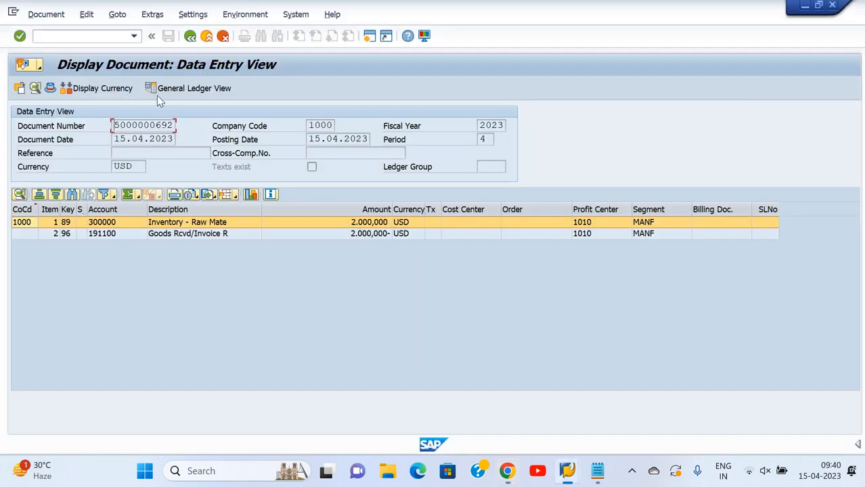
left_click(190, 37)
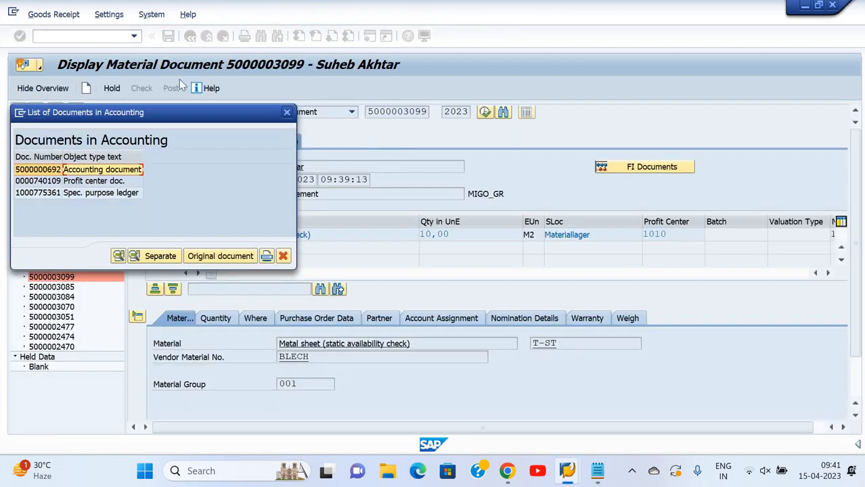
left_click(287, 113)
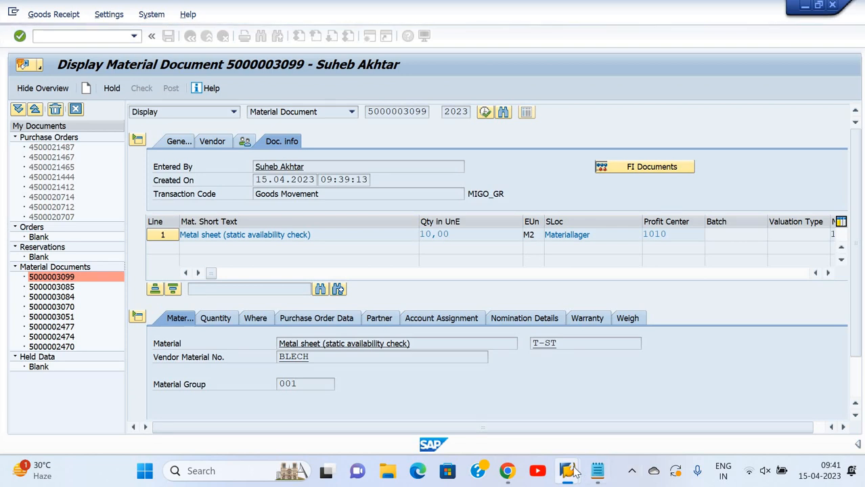
Review the Invoice Receipt and Vendor Payment stages in the Google Docs process notes and the document numbers recorded in Notepad
mouse_move(574, 472)
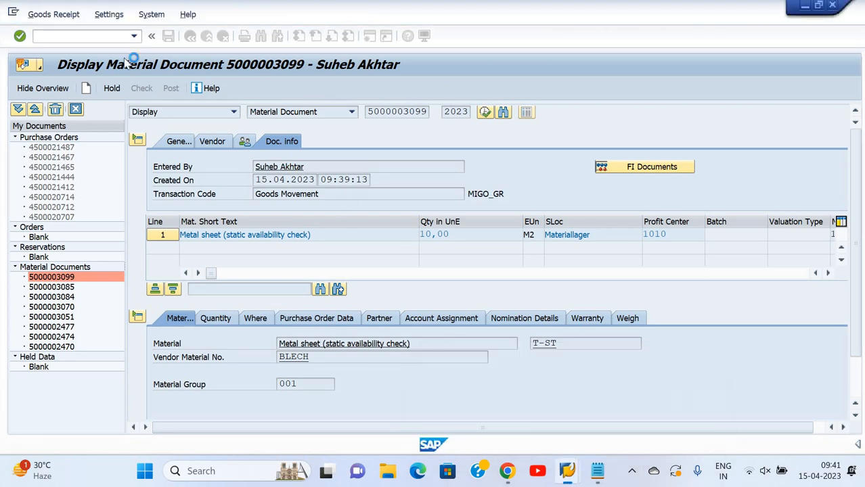
left_click(515, 473)
scroll(195, 242, "down", 2)
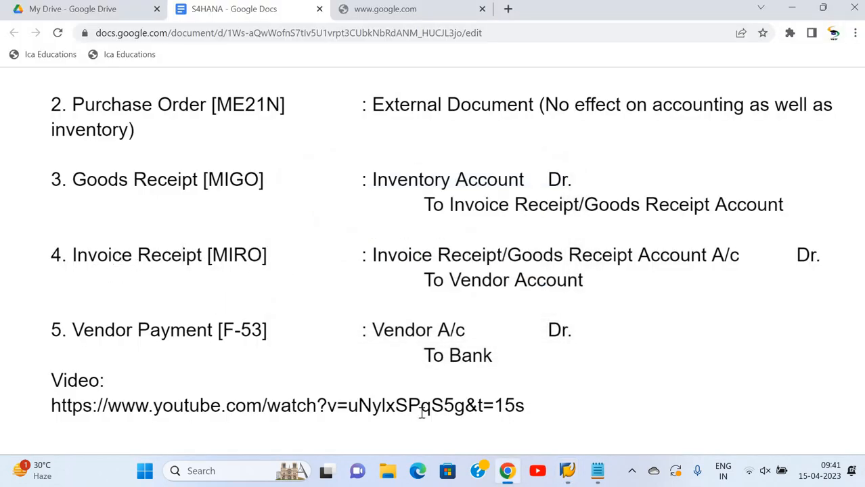
key("alt+Tab")
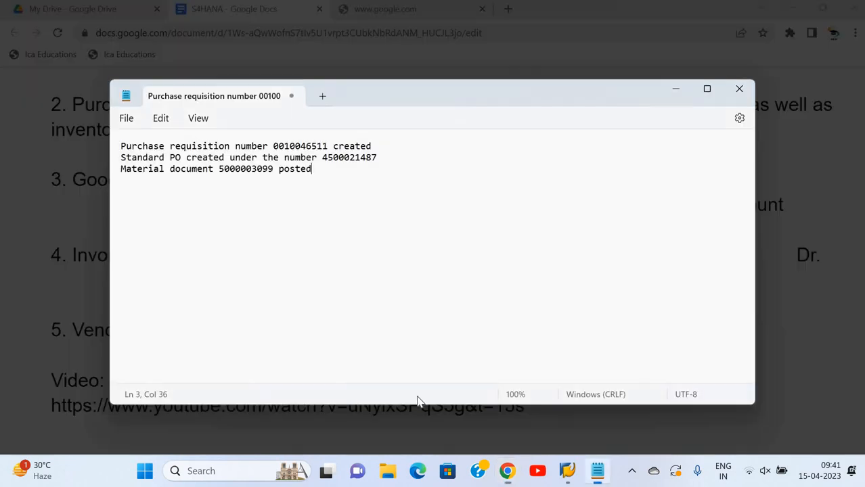
key("alt+Tab")
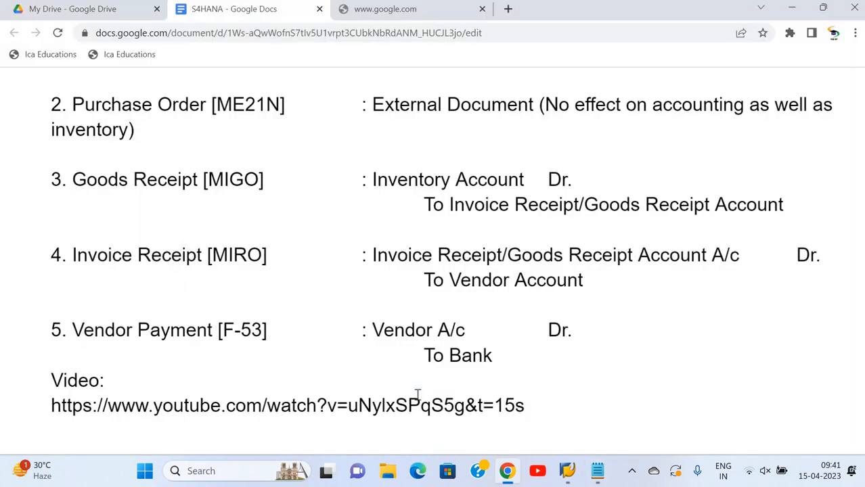
Switch to SAP Easy Access and start transaction MIRO for company code 1000
key("alt+Tab")
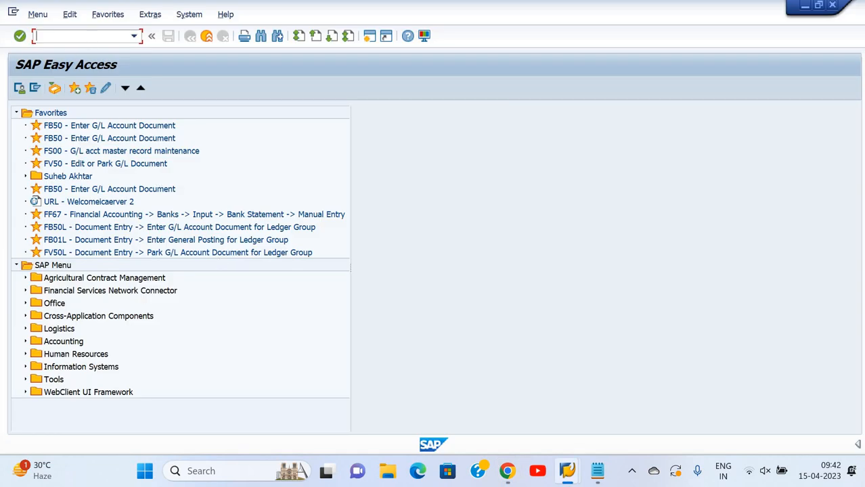
type("MIRO")
key("Return")
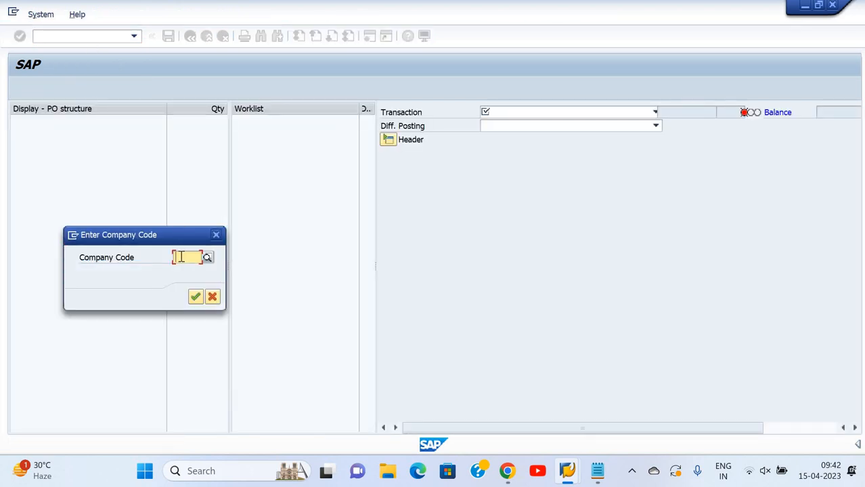
type("1000")
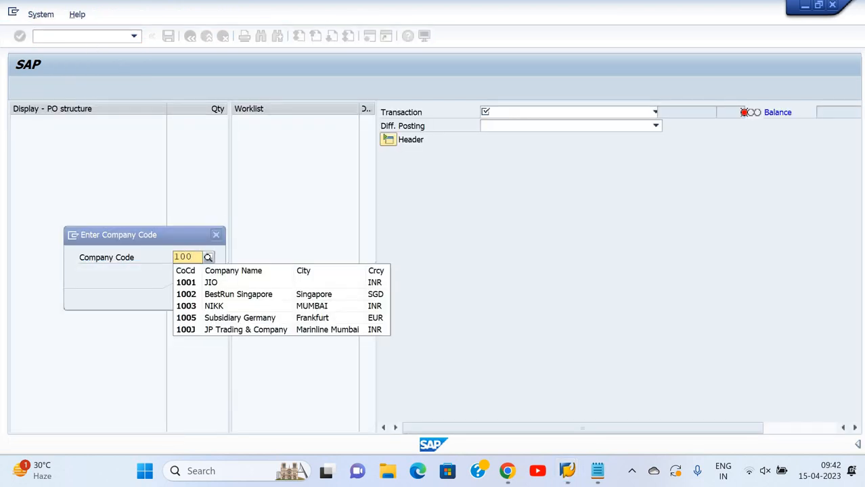
key("Return")
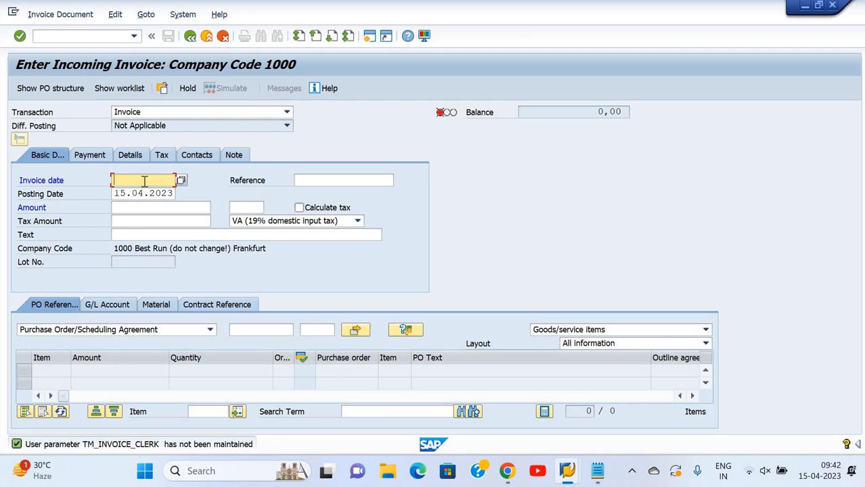
Set the invoice date to 15.04.2023
type("15.04.2023")
Enter an invoice reference made of the person's first name followed by 14/04
key("Tab")
key("Tab")
key("Tab")
key("shift+Tab")
key("shift+Tab")
type("dEEPA")
key("BackSpace")
key("BackSpace")
key("BackSpace")
key("BackSpace")
key("BackSpace")
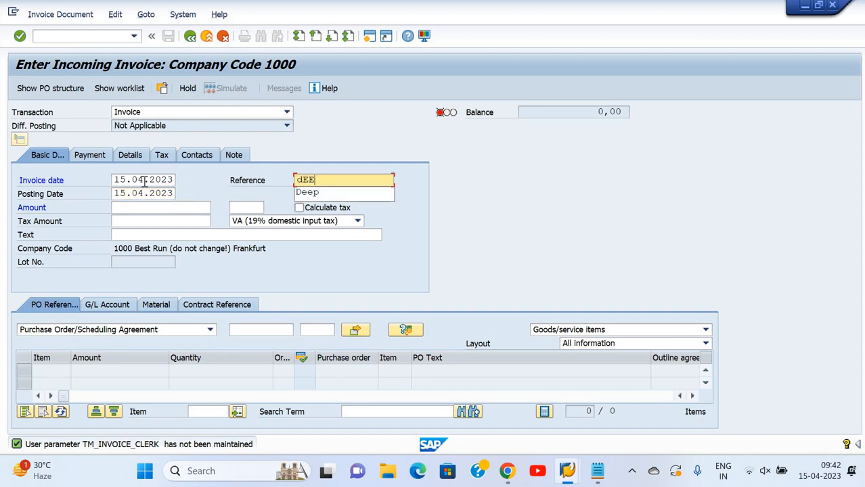
type("Deepak 14")
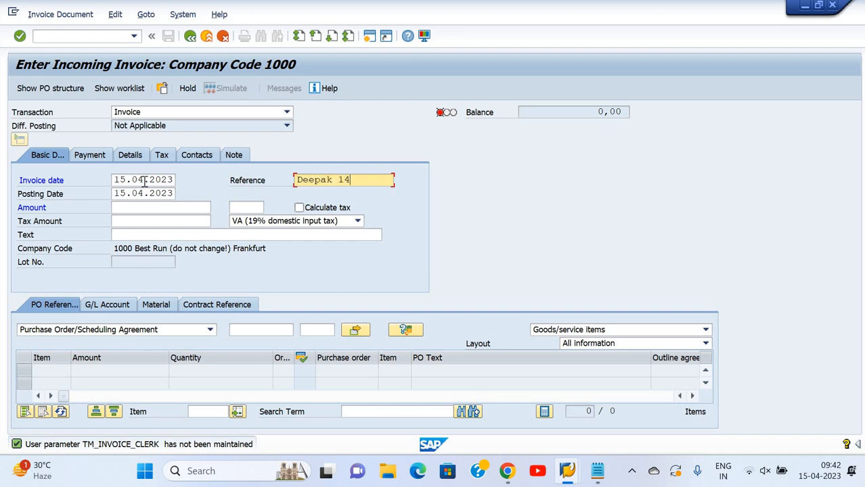
type("/04")
left_click(117, 212)
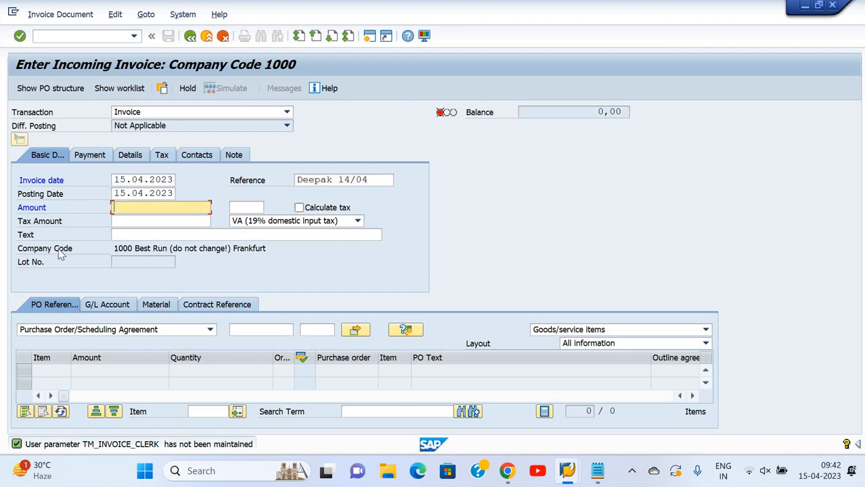
Correct the date part of the invoice reference to 15/04
left_click(351, 181)
key("BackSpace")
key("BackSpace")
type("5/")
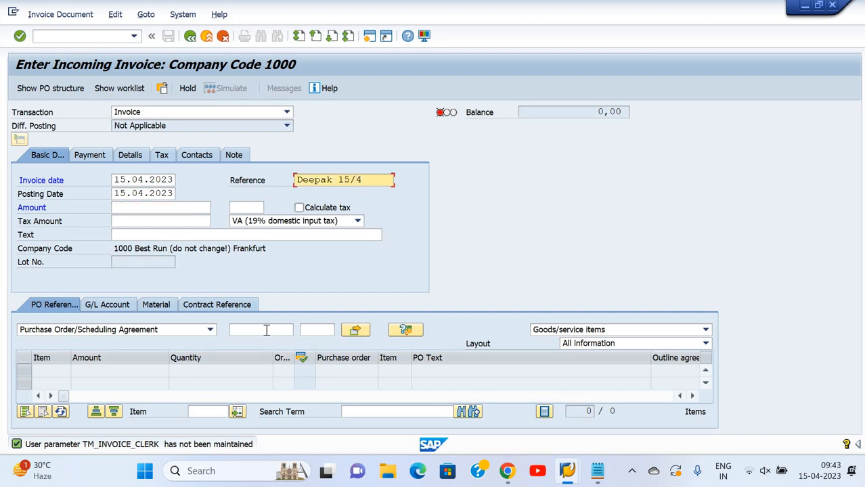
key("BackSpace")
type("04")
left_click(174, 211)
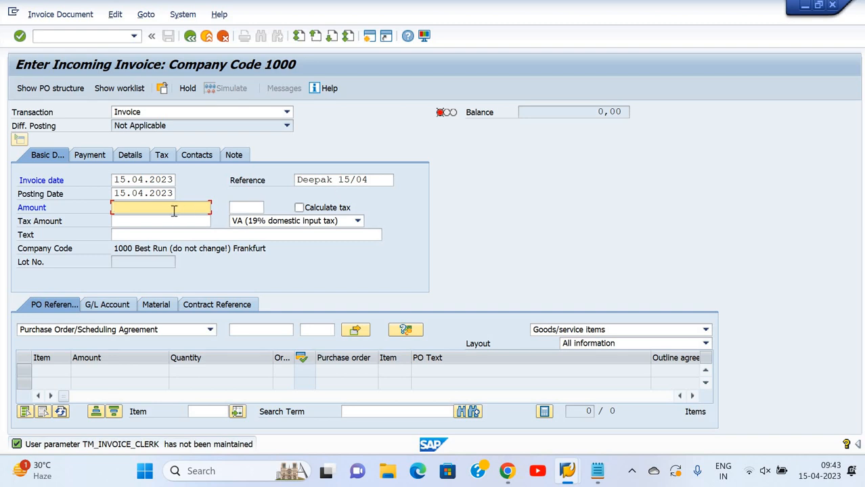
Enter "Being goods purchase" as the invoice's header text
left_click(170, 234)
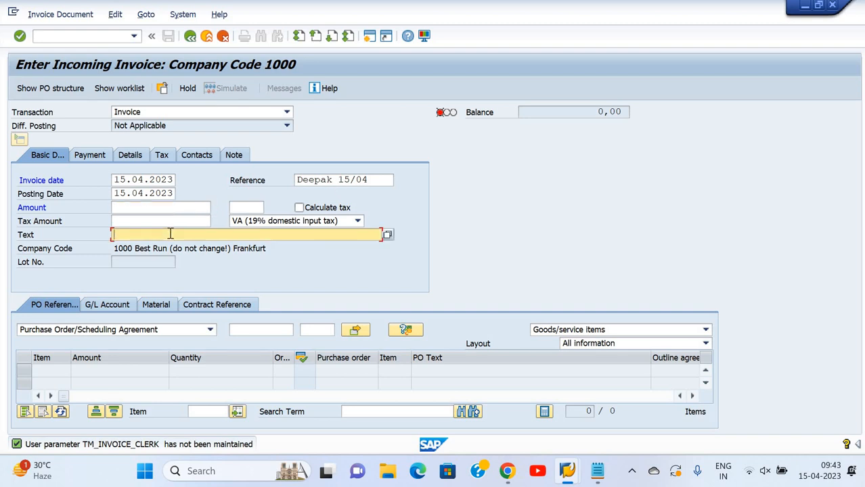
type("Being")
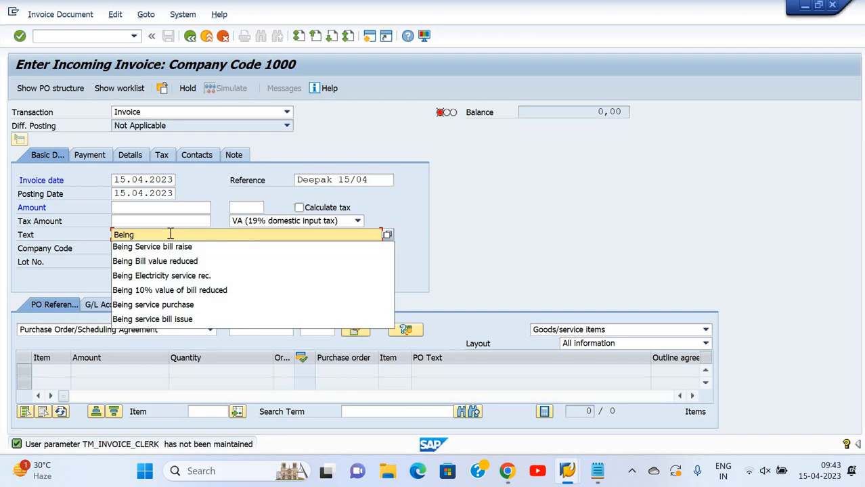
type(" goo")
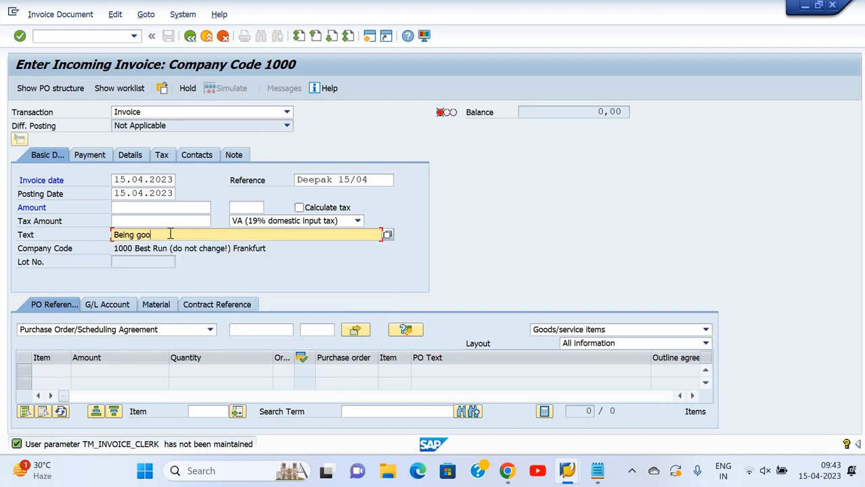
type("ds purchase")
key("Return")
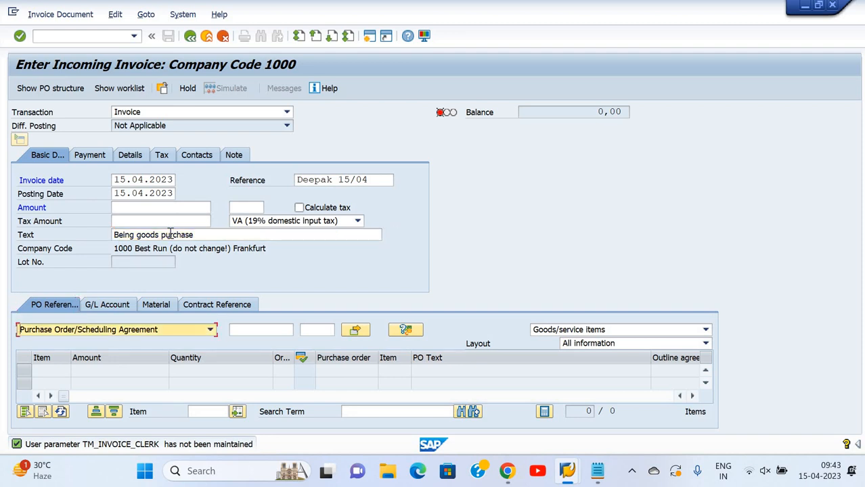
Copy the purchase order number from the Notepad notes into the invoice's PO reference and load the order's items
key("Tab")
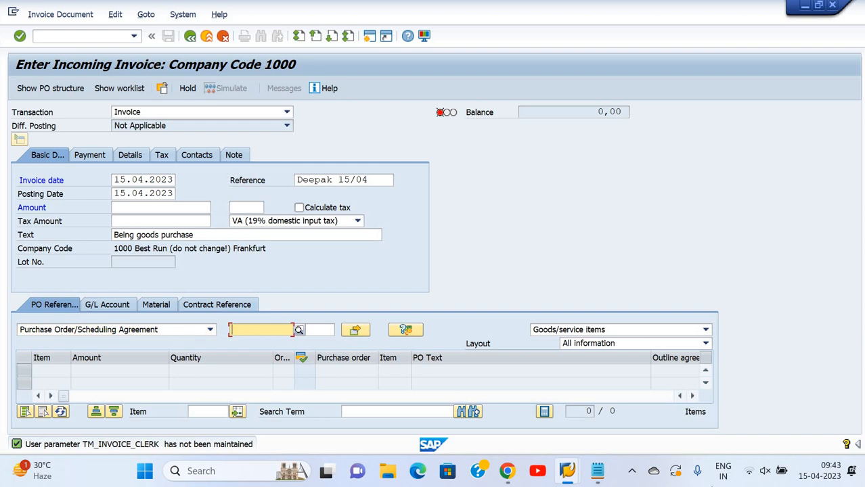
left_click(596, 471)
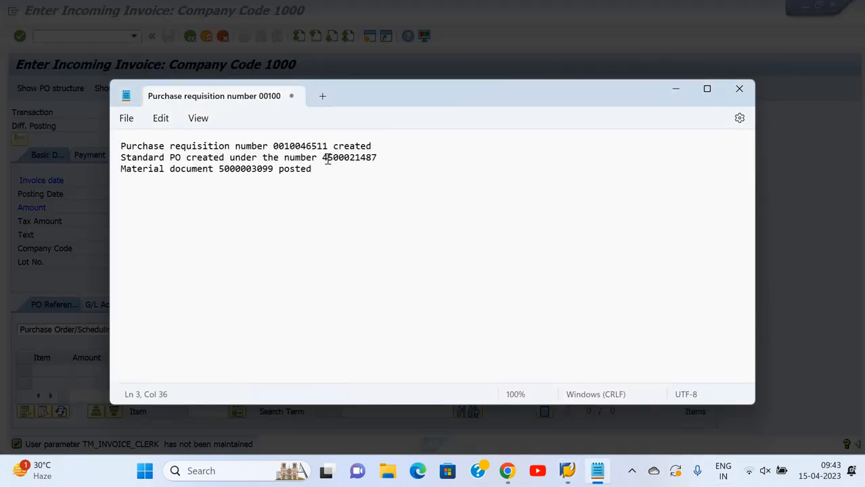
double_click(374, 157)
key("ctrl+c")
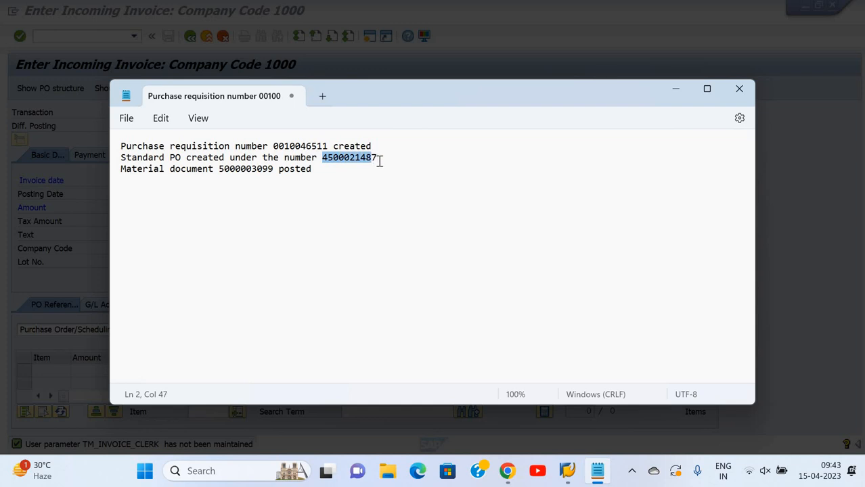
key("alt+Tab")
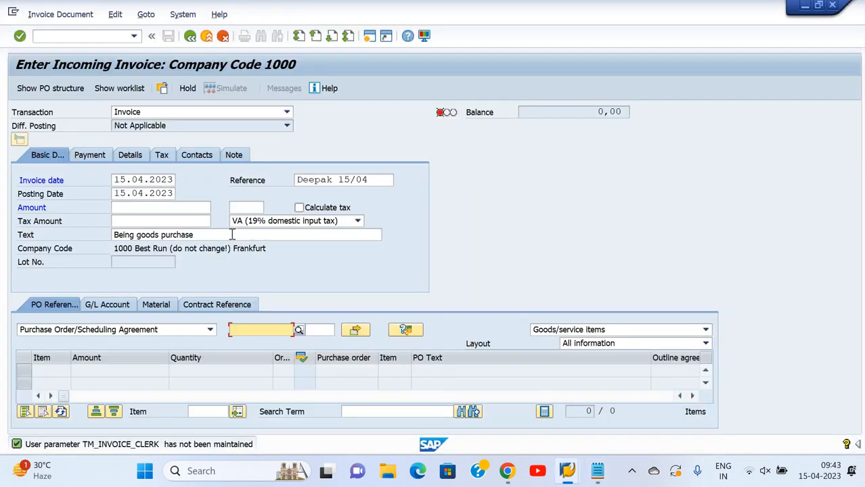
key("ctrl+v")
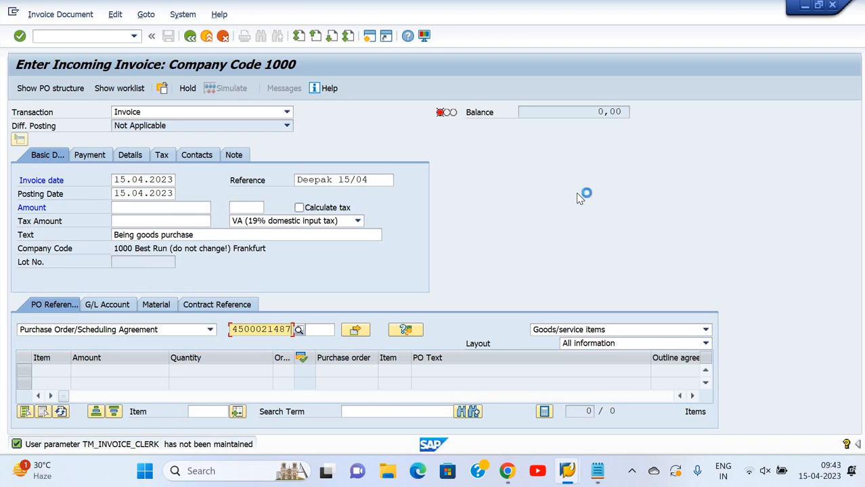
key("Return")
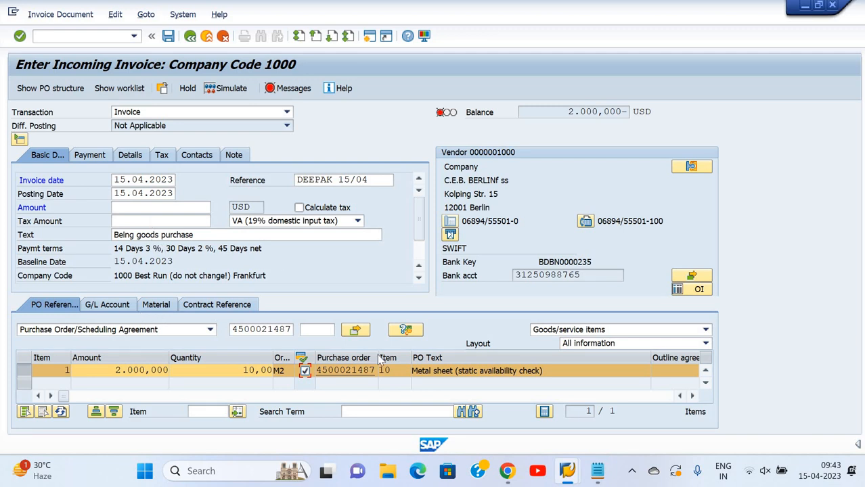
Apply tax code 0I (Input tax 0%) with Calculate tax enabled, and set the invoice amount to 2000 USD
left_click(355, 222)
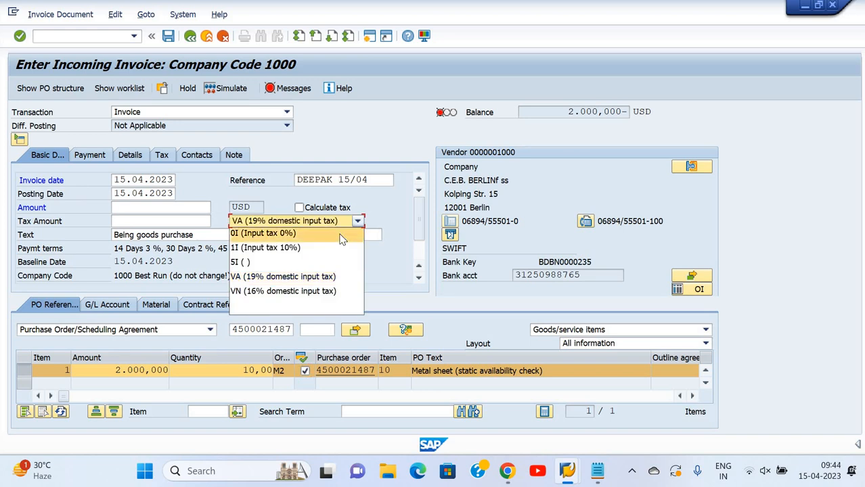
left_click(270, 233)
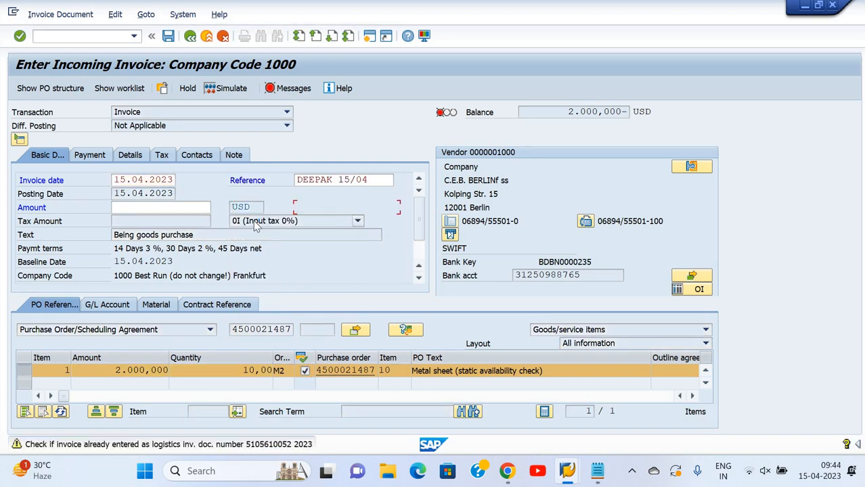
left_click(300, 207)
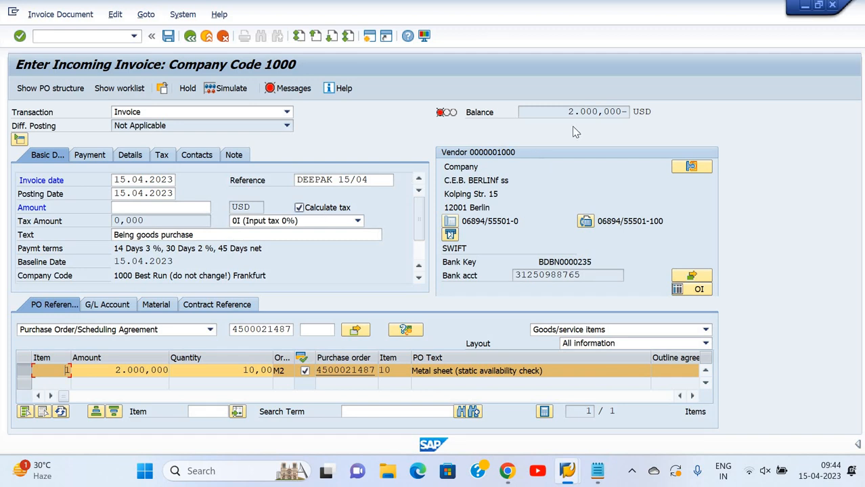
left_click(197, 207)
type("2000")
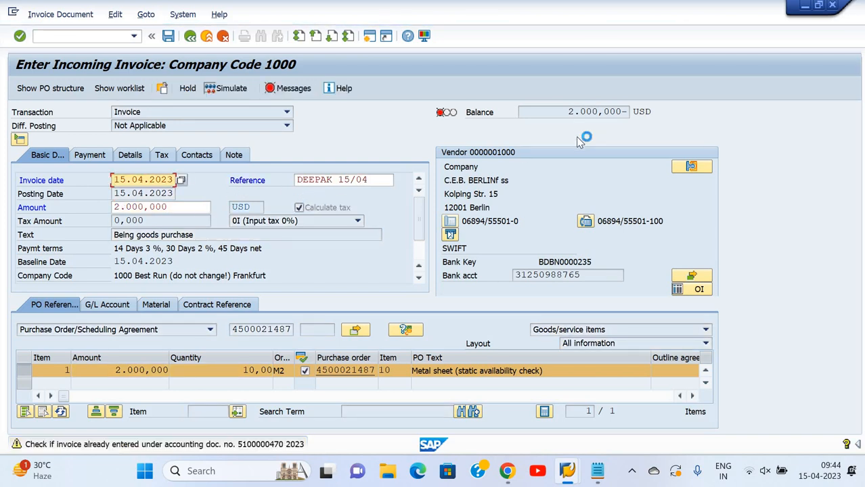
key("Return")
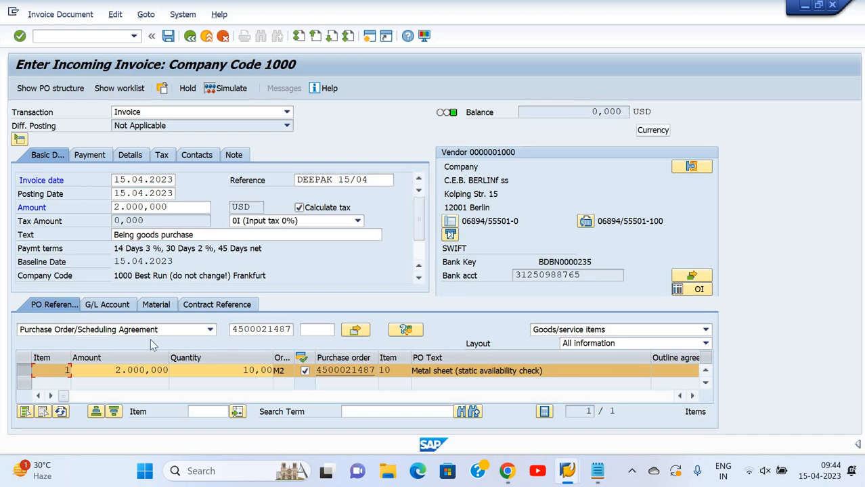
View the invoice's G/L account items and try to open its contract reference
left_click(108, 305)
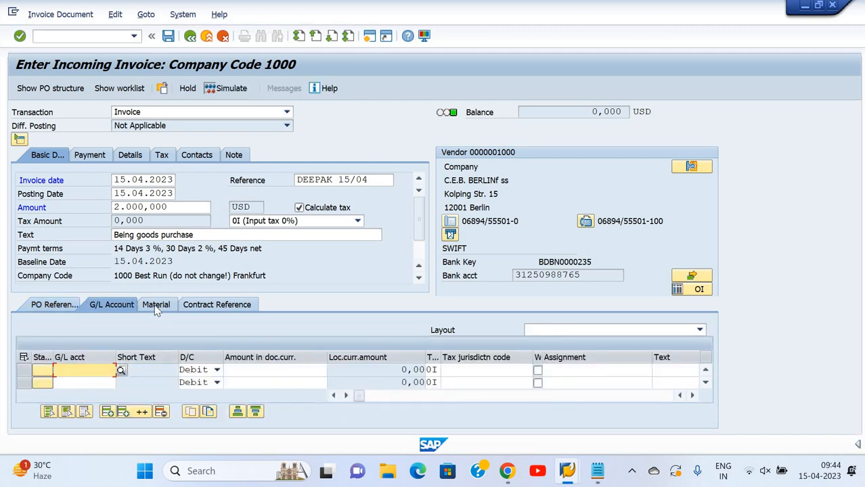
left_click(208, 308)
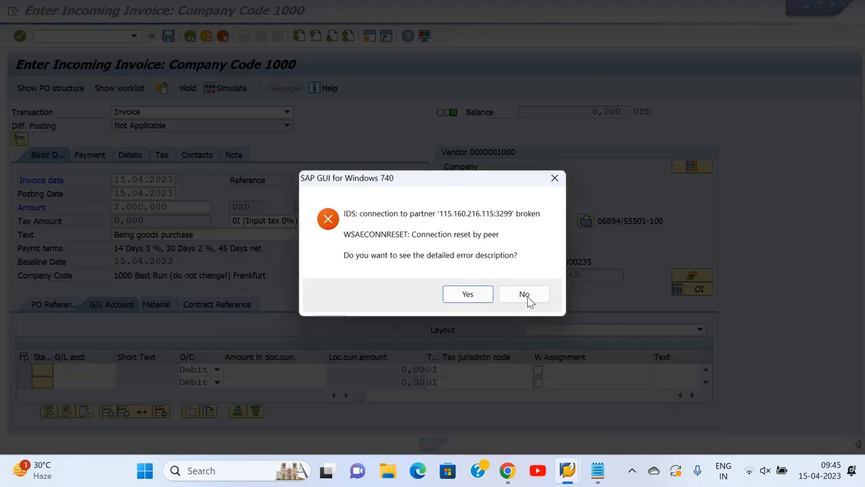
Dismiss the connection error without its detailed description and return to SAP Logon with the Notepad notes minimized
left_click(527, 296)
left_click(596, 471)
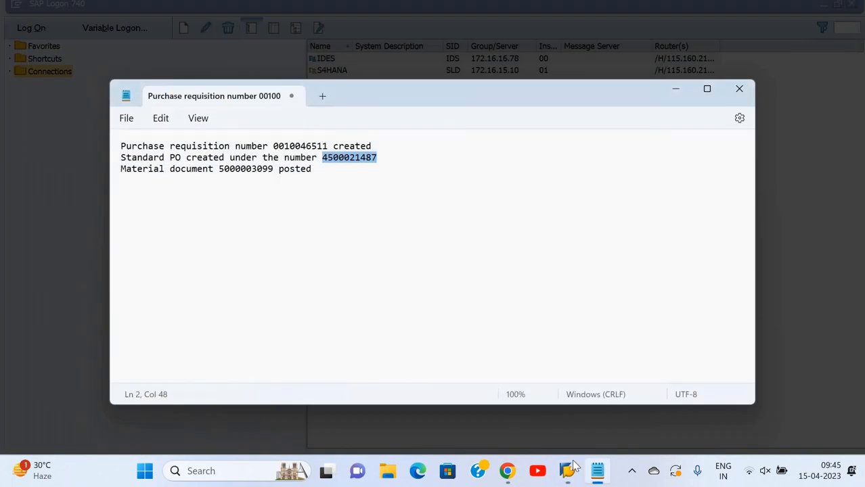
left_click(676, 89)
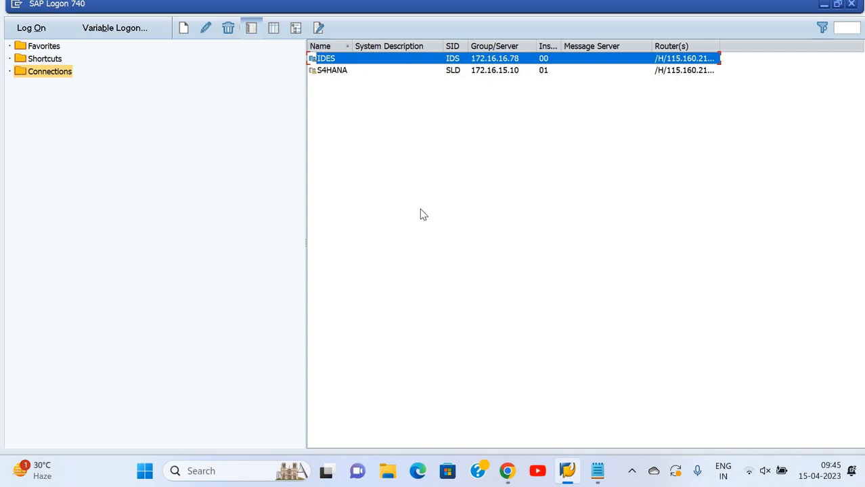
Log on to the IDES system with the user ID and account password, choosing to continue with this logon
key("Return")
type("c")
key("Down")
key("Tab")
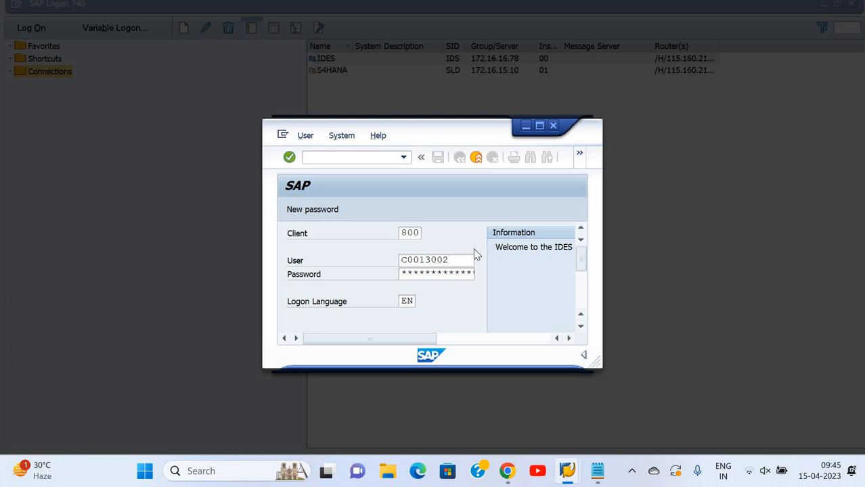
left_click(431, 302)
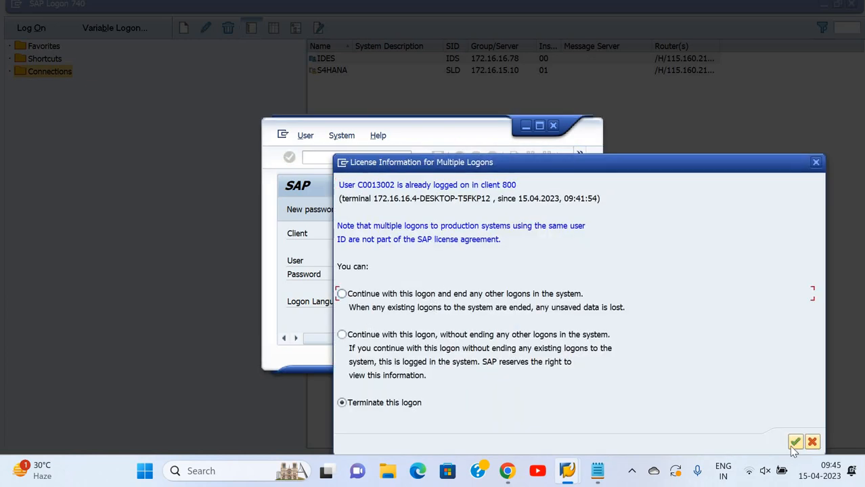
left_click(794, 443)
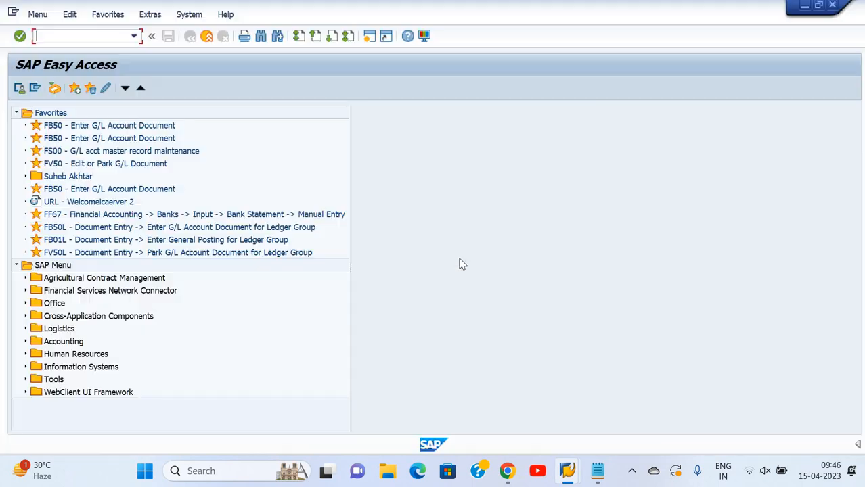
Start transaction MIRO for company code 1000
type("miro")
key("Return")
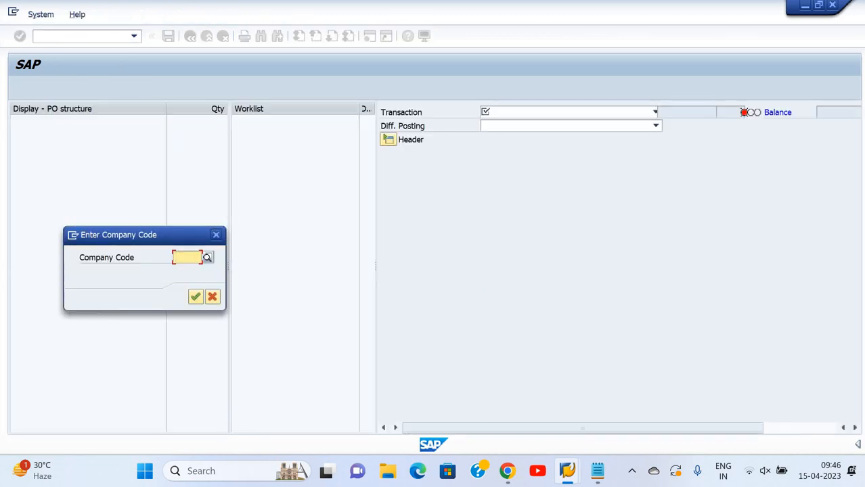
type("1000")
key("Return")
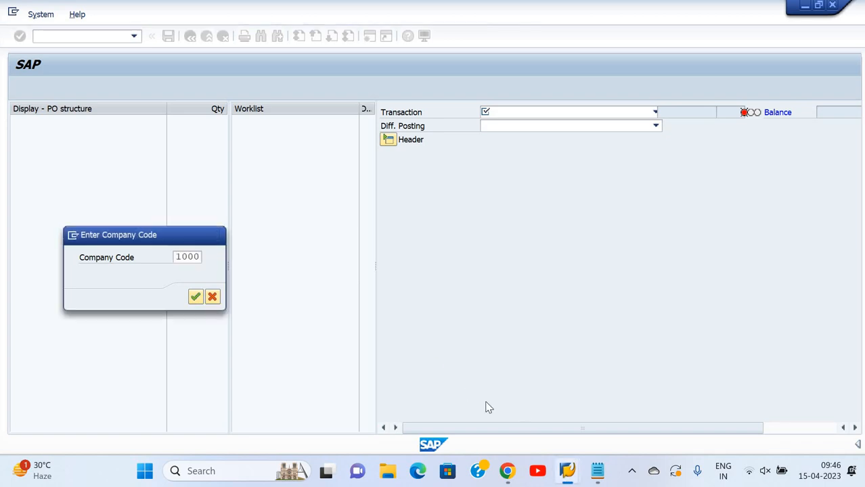
Set the invoice date to 15.04.2023 and enter a reference made of the person's first name followed by 15/04
type("15")
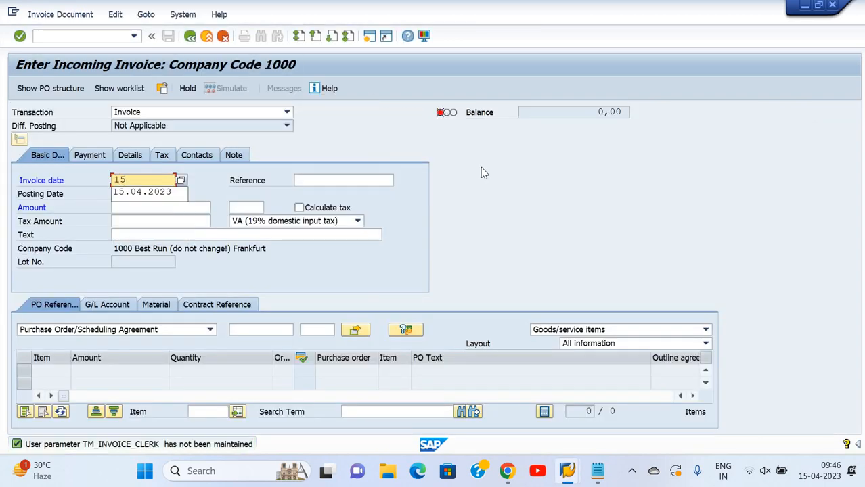
key("Down")
key("Return")
key("Tab")
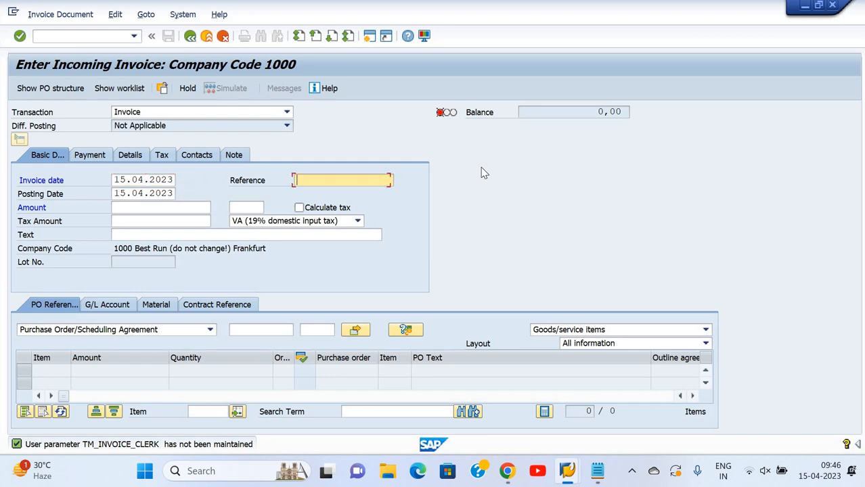
type("deepak")
key("Down")
key("Return")
key("Tab")
key("Tab")
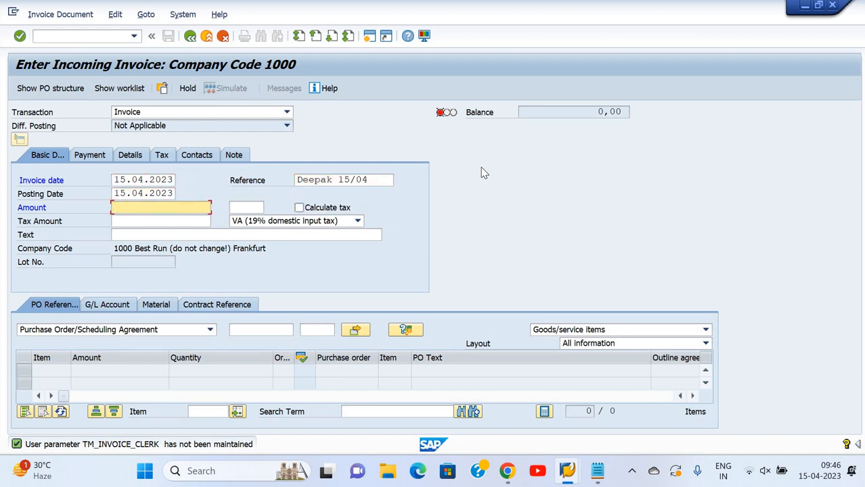
key("Tab")
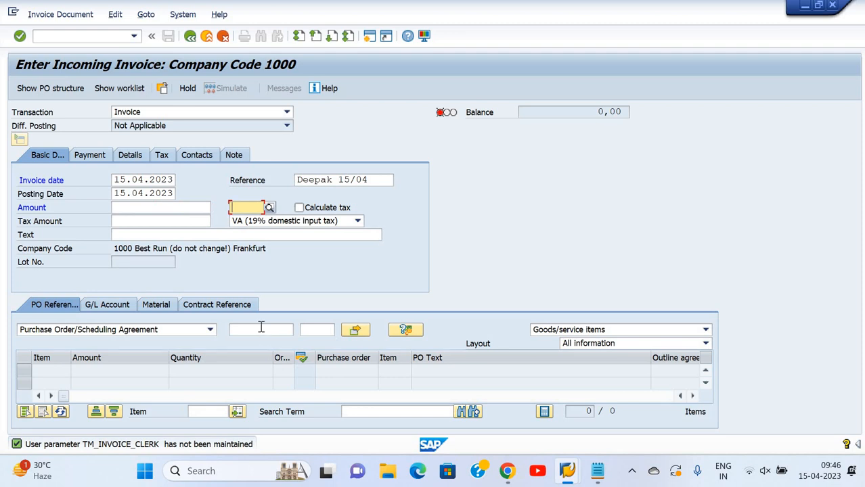
Load the invoice items from the copied purchase order number and mark the Metal sheet item as booked
left_click(261, 327)
key("ctrl+v")
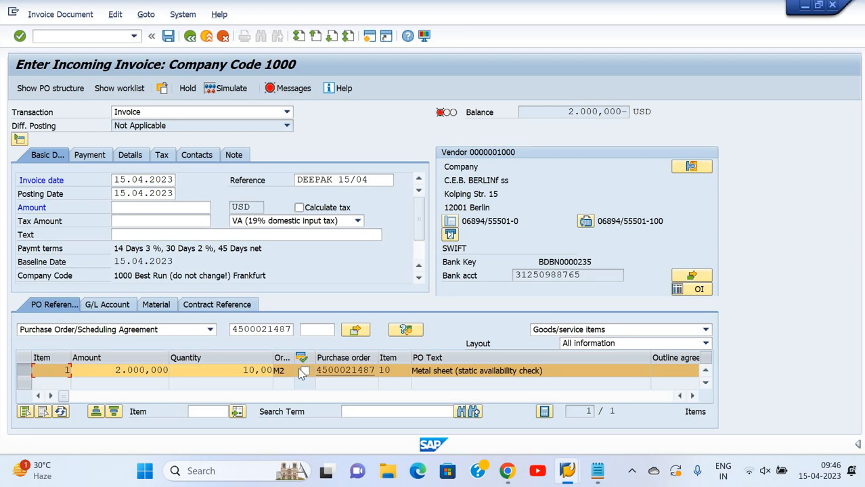
left_click(304, 370)
Change the tax code to 0I (Input tax 0%) and enable Calculate tax
left_click(297, 221)
left_click(301, 230)
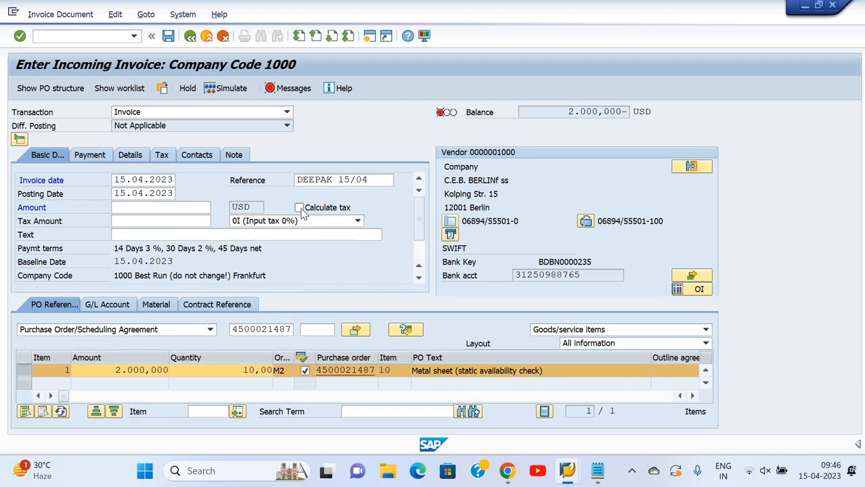
left_click(301, 210)
key("Return")
left_click(300, 208)
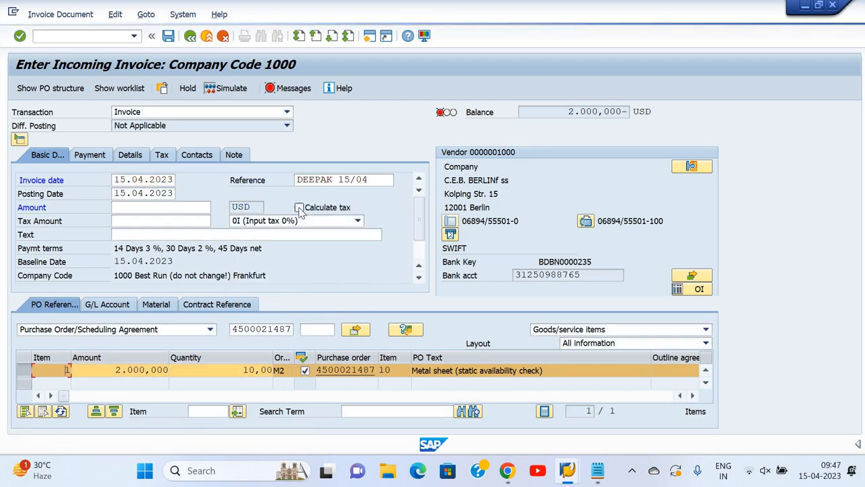
Set the invoice amount to 2000 USD
left_click(148, 208)
type("2000")
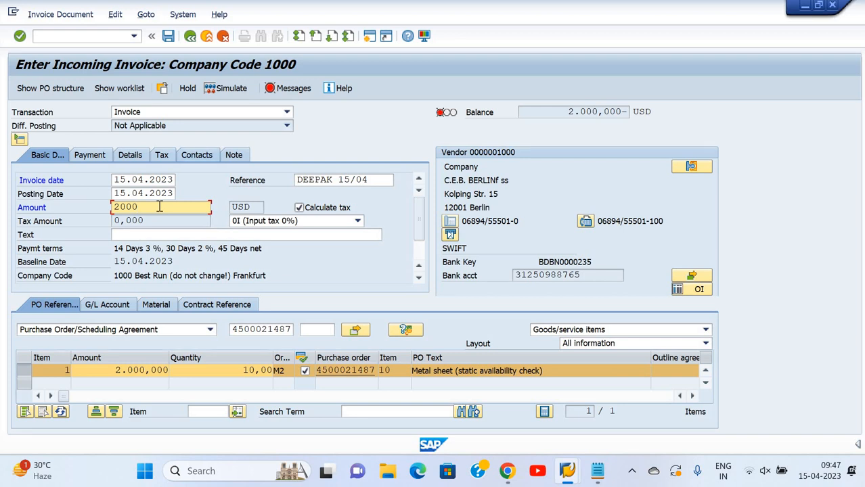
key("Return")
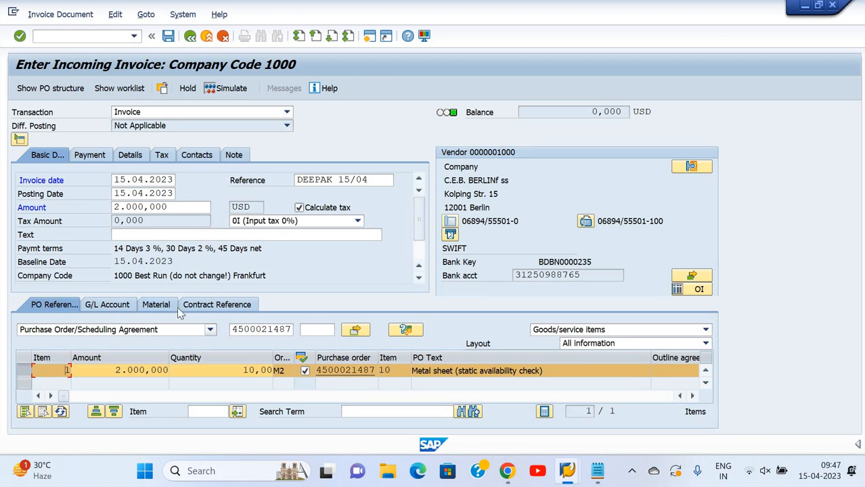
Simulate the invoice posting and compare its entries with the MIRO accounting entry in the S4HANA Google Docs notes
left_click(236, 94)
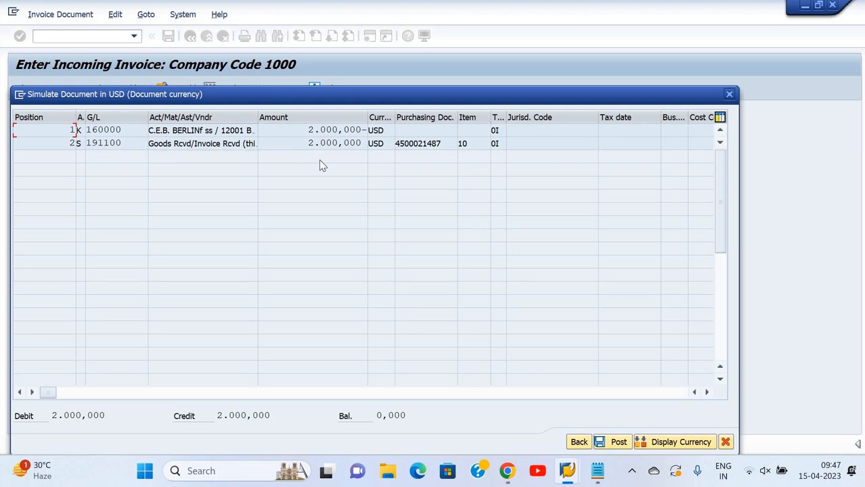
left_click(509, 473)
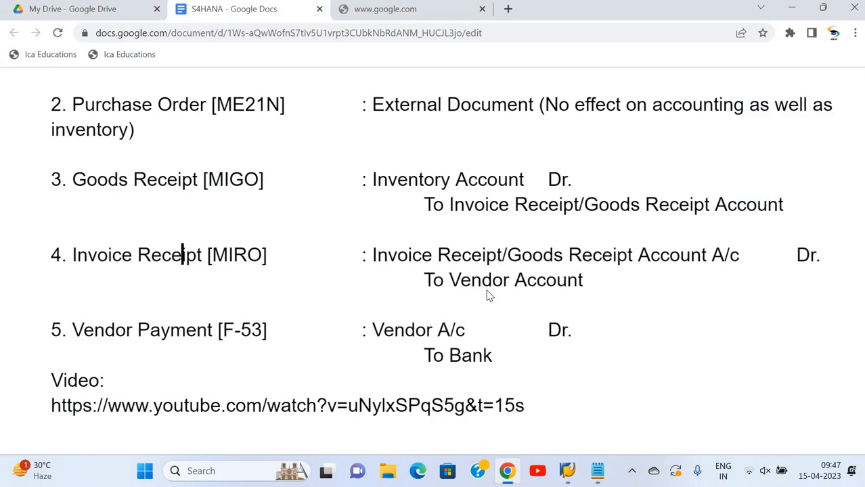
Switch back to SAP and post the simulated incoming invoice
key("alt+Tab")
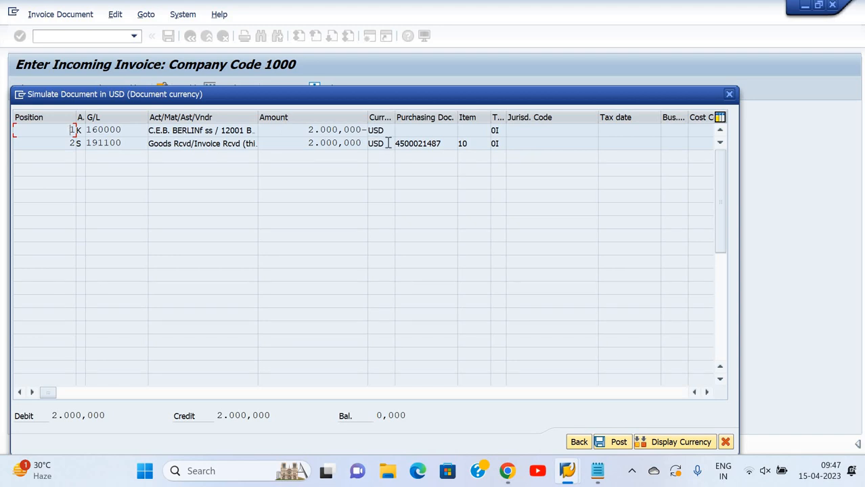
left_click(616, 442)
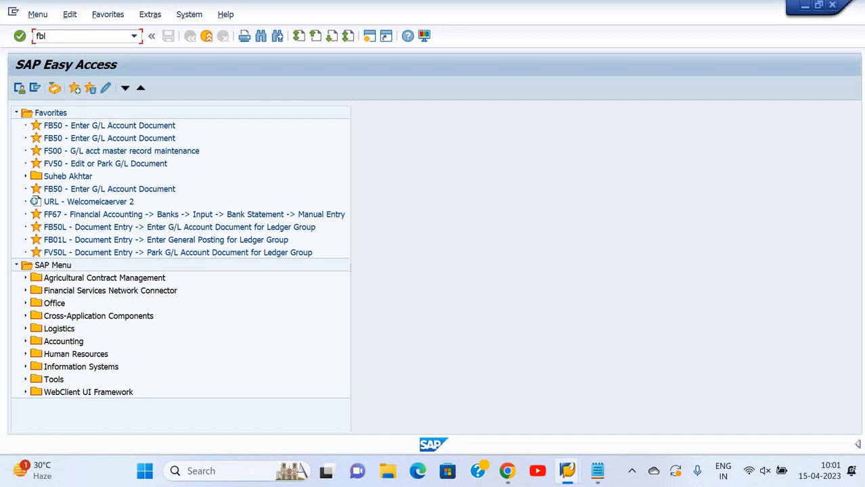
Display the vendor's open line items in company code 1000 and sort them by document date in descending order
key("Return")
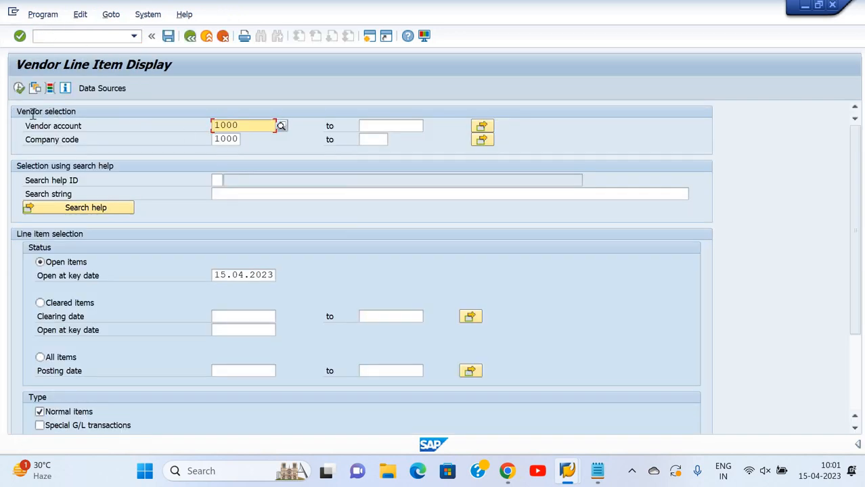
left_click(18, 89)
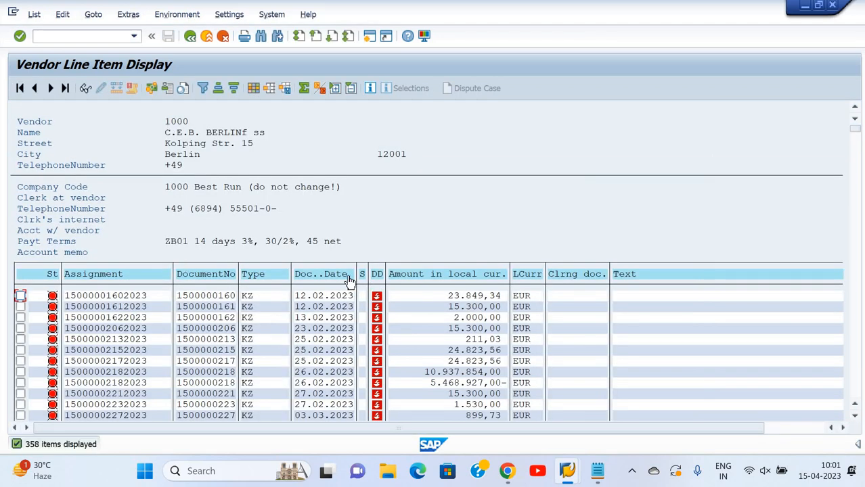
left_click(348, 277)
left_click(233, 89)
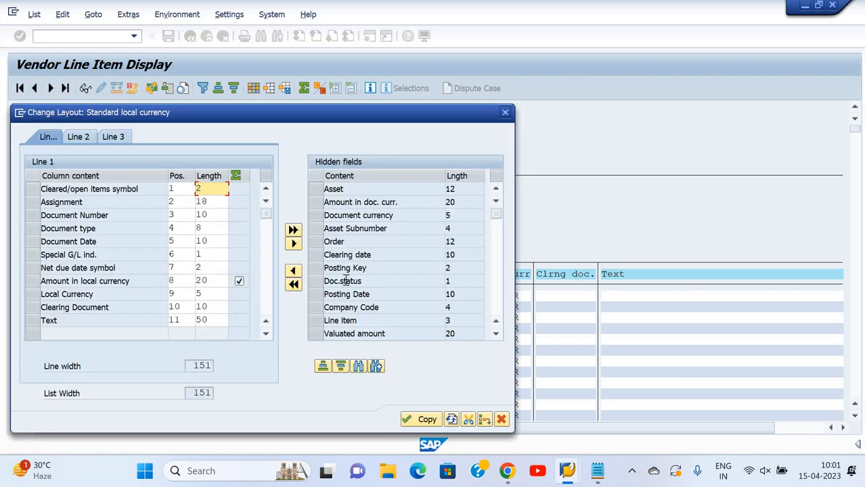
Add the hidden Reference field to the line item layout by searching for reference, and apply the layout
left_click(357, 366)
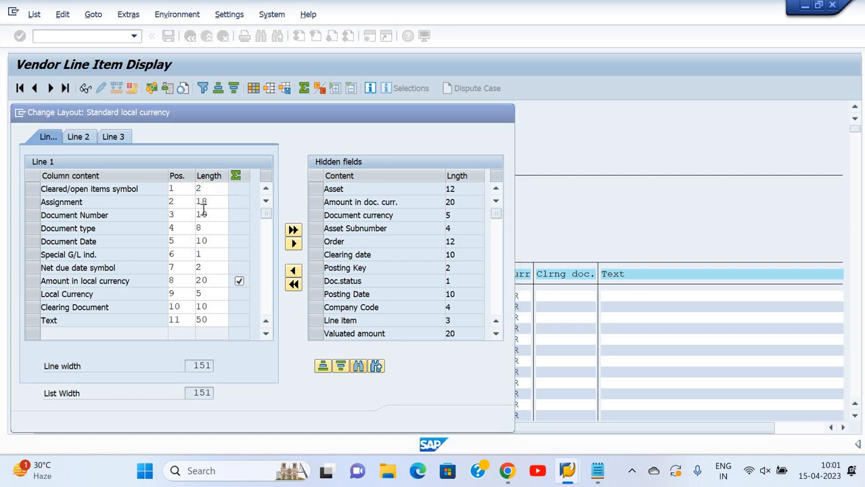
type("re")
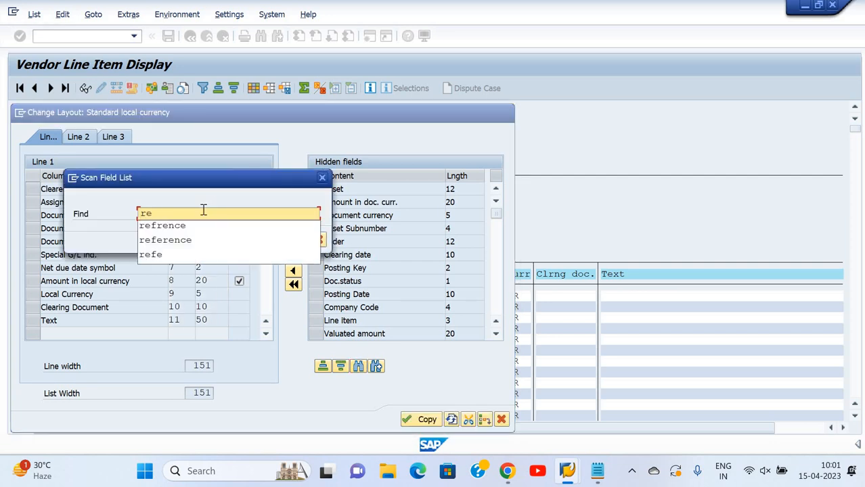
key("Down")
key("Down")
key("Return")
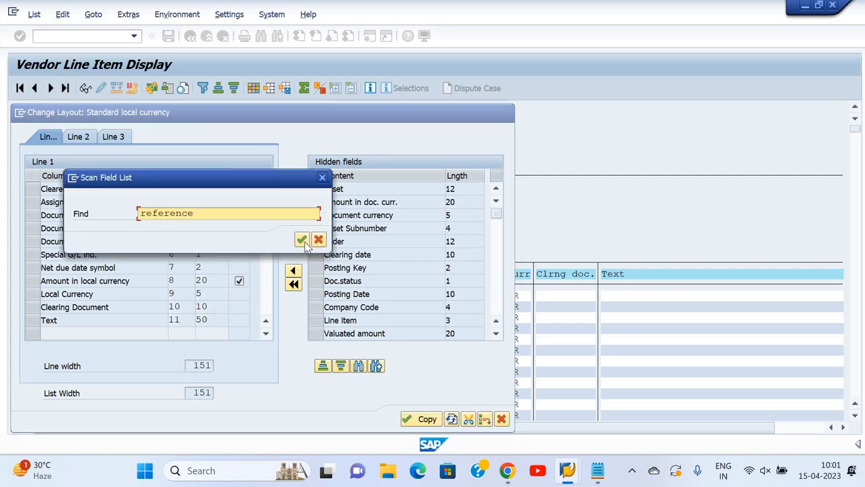
left_click(302, 240)
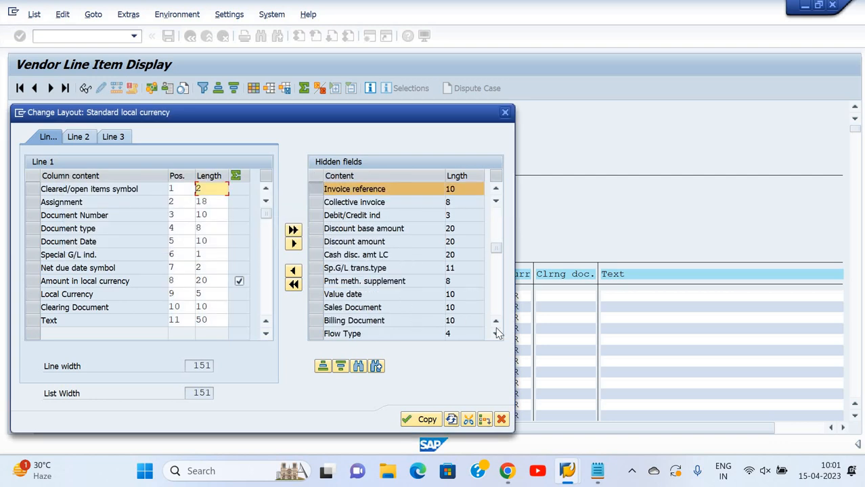
left_click(380, 372)
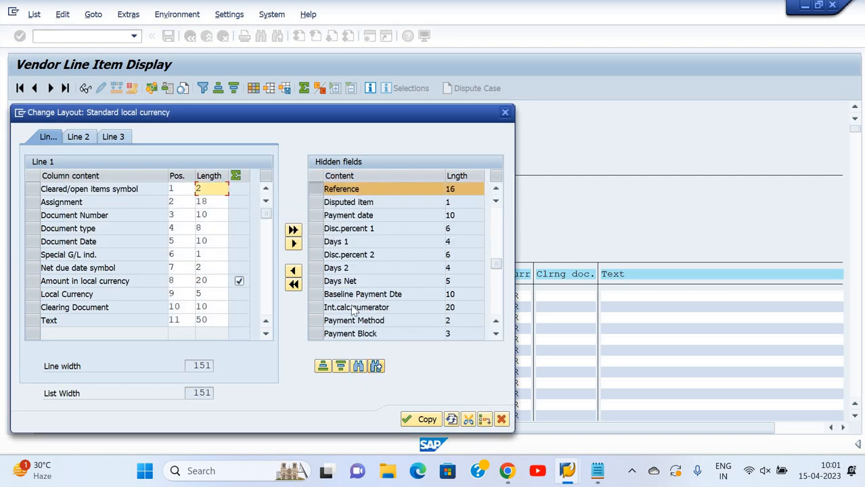
left_click(293, 272)
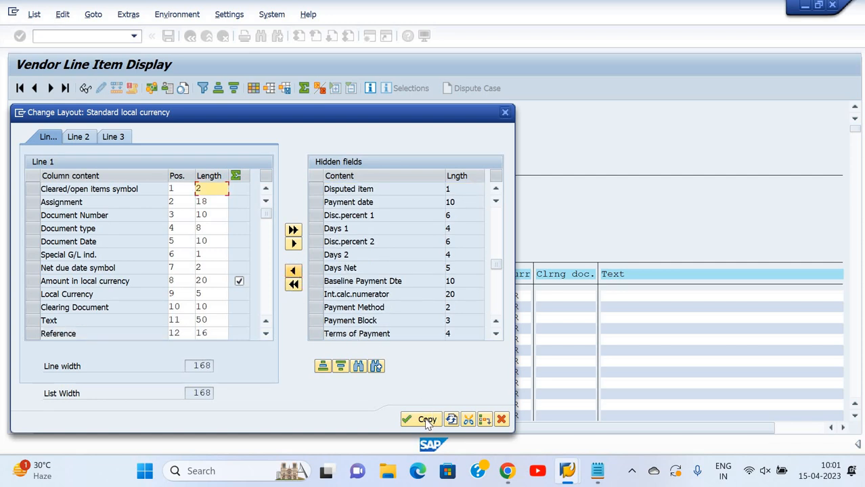
left_click(421, 420)
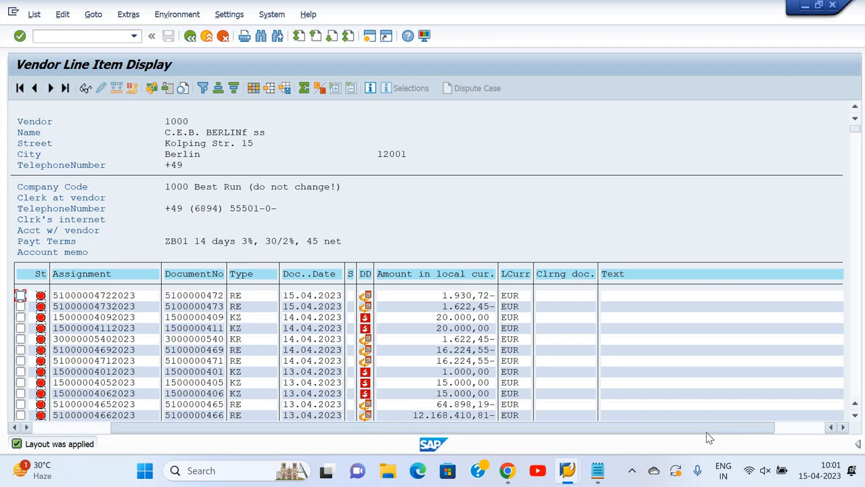
Find the invoice dated 15.04.2023 by its Reference entry and copy its document number
left_click(706, 431)
left_click_drag(768, 429, 801, 429)
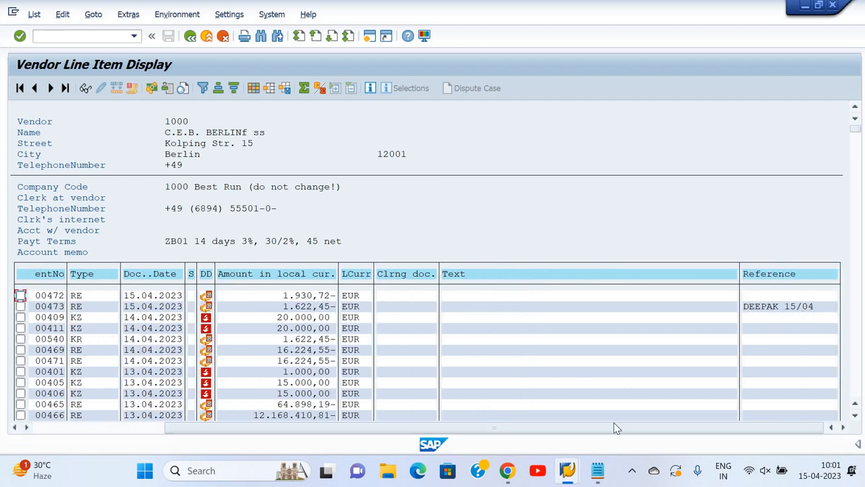
left_click(160, 428)
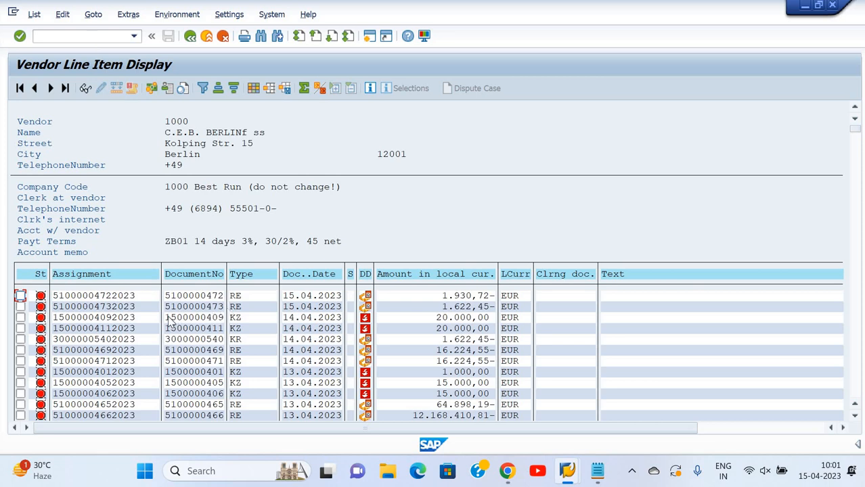
left_click(221, 318)
key("Tab")
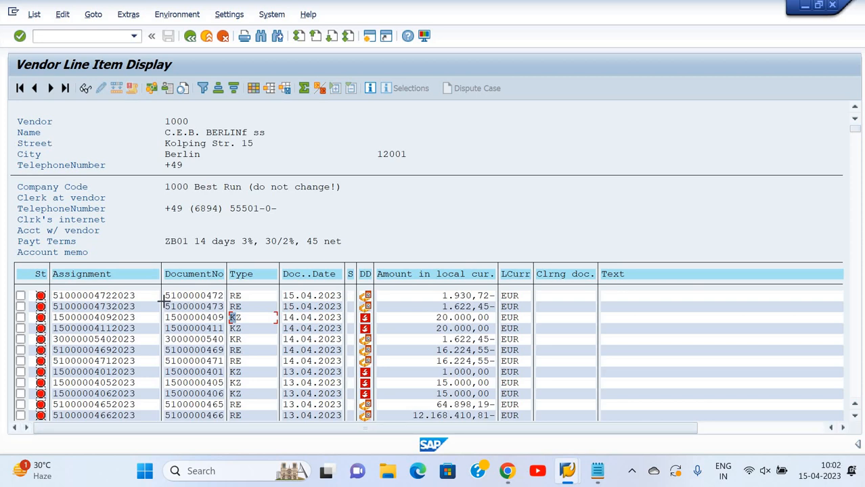
left_click_drag(165, 302, 225, 310)
key("ctrl+c")
Add an "Invoice document ... posted" line with the copied number to the Notepad notes, correcting the number's last digit to 3
left_click(597, 471)
left_click(326, 172)
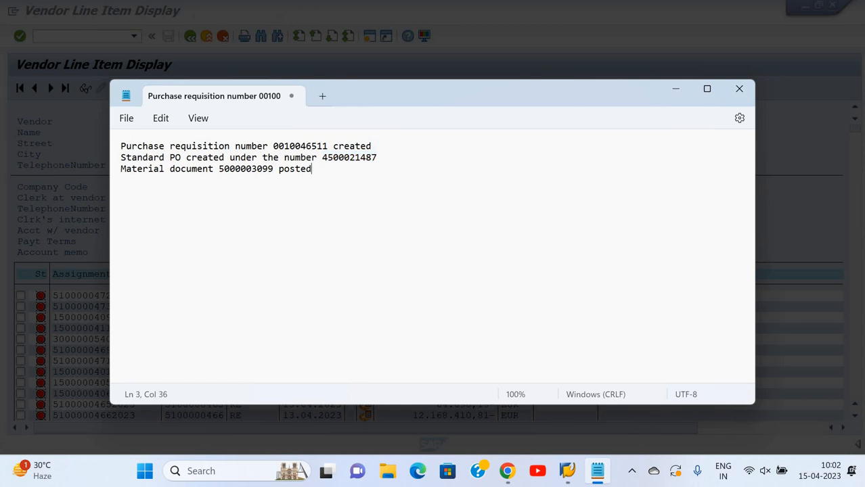
type("Invoice document")
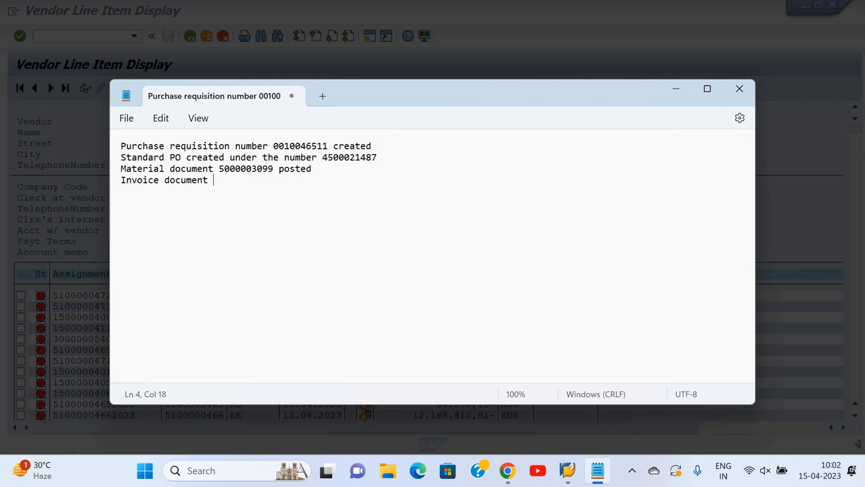
key("ctrl+v")
key("alt+Tab")
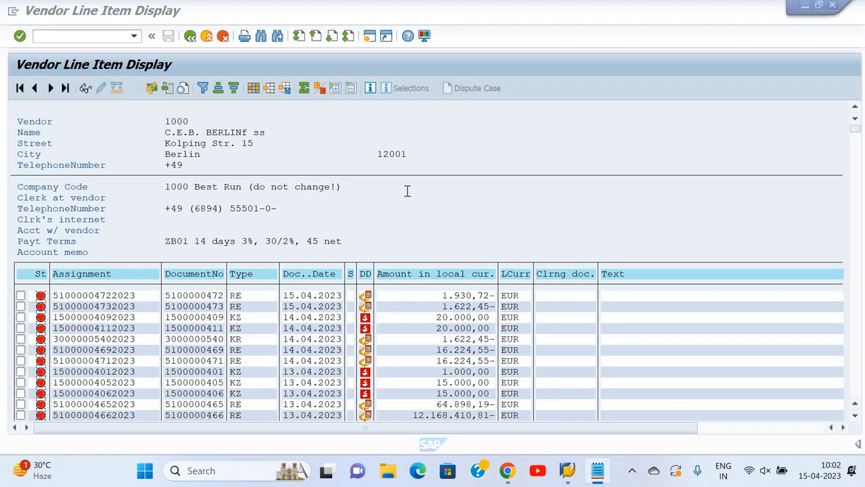
key("alt+Tab")
key("BackSpace")
type("3 pos")
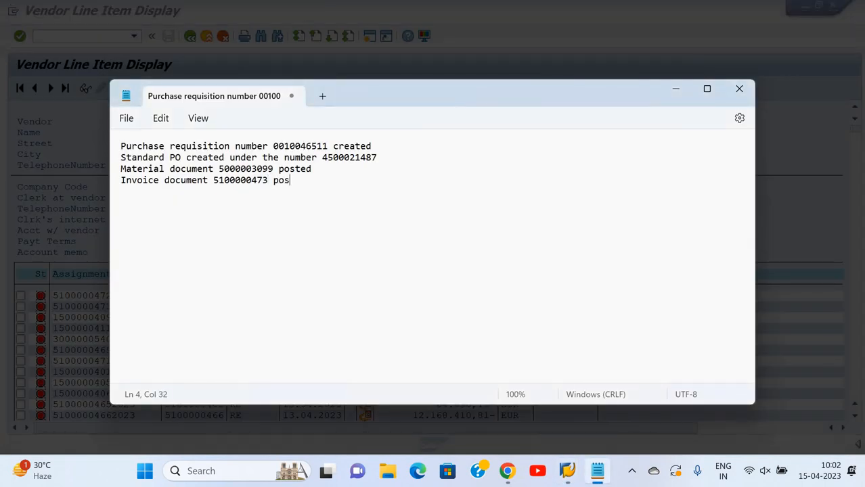
type("ted")
key("Return")
Switch back to SAP and leave the vendor line item display for the SAP Easy Access screen
key("alt+Tab")
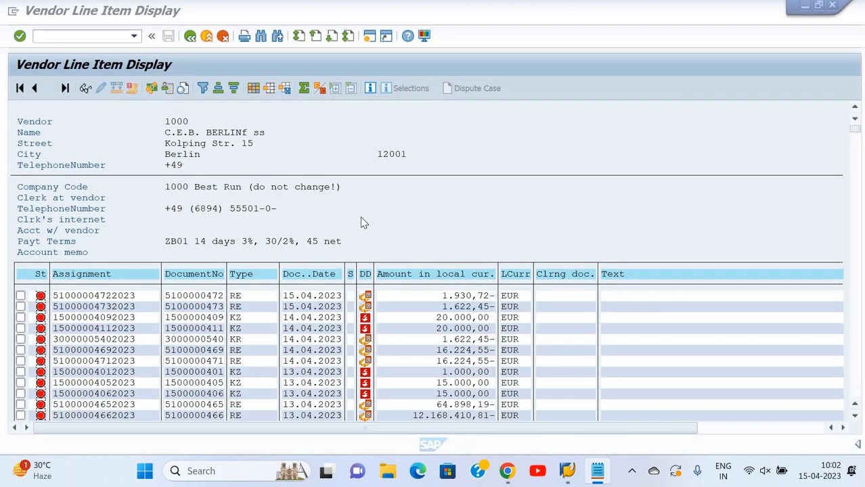
left_click(108, 36)
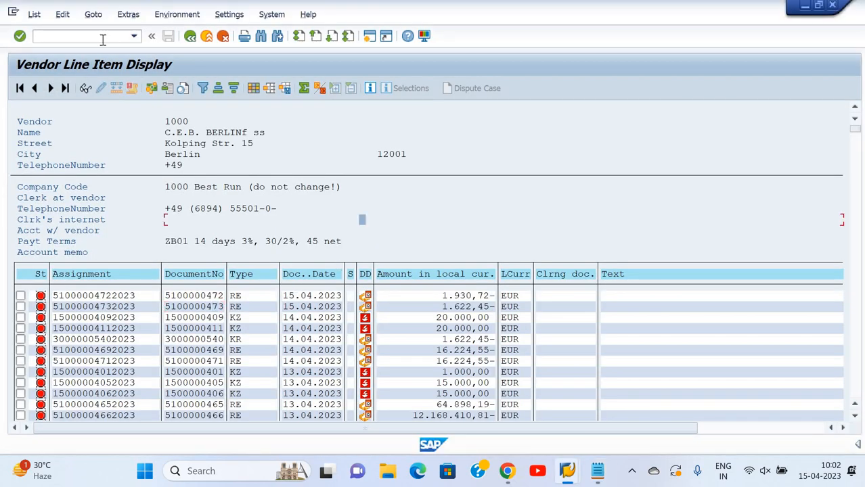
type("/n")
key("Return")
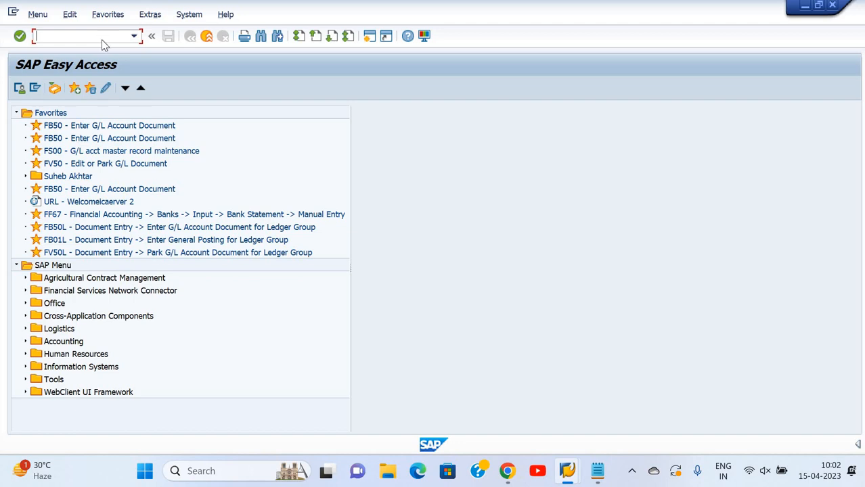
Review the Vendor Payment [F-53] accounting entry in the S4HANA Google Docs notes
key("alt+Tab")
key("alt+Tab")
key("alt+Tab")
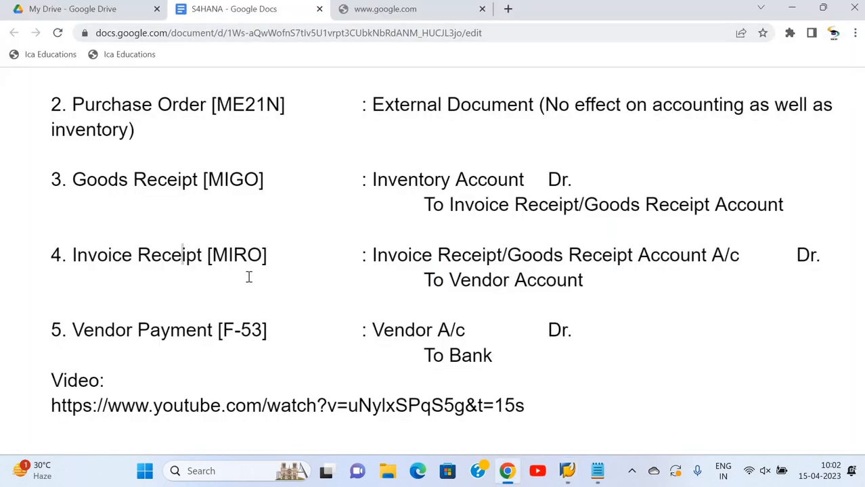
scroll(226, 303, "down", 1)
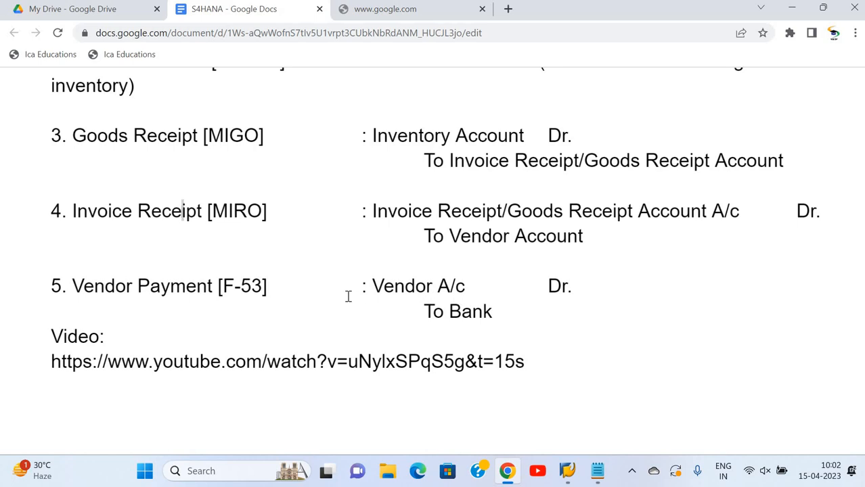
Start transaction F-53 in SAP and set the document date to 15.04.2023
key("alt+Tab")
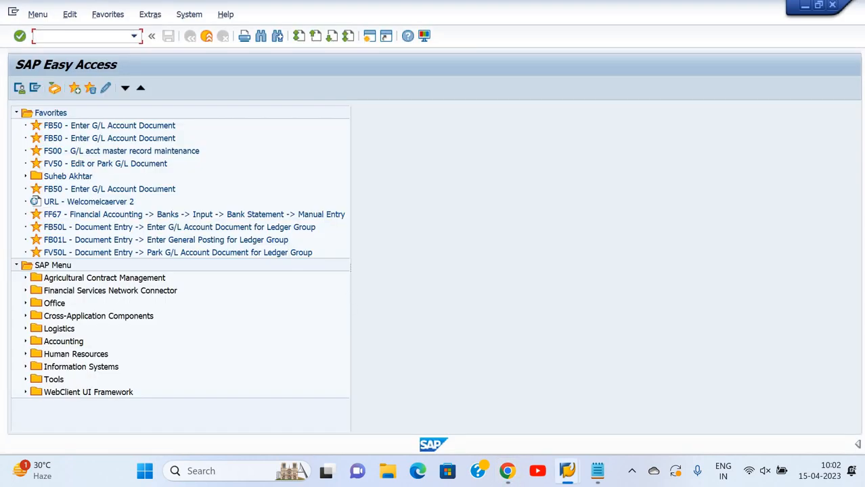
type("f-53")
key("Return")
type("15")
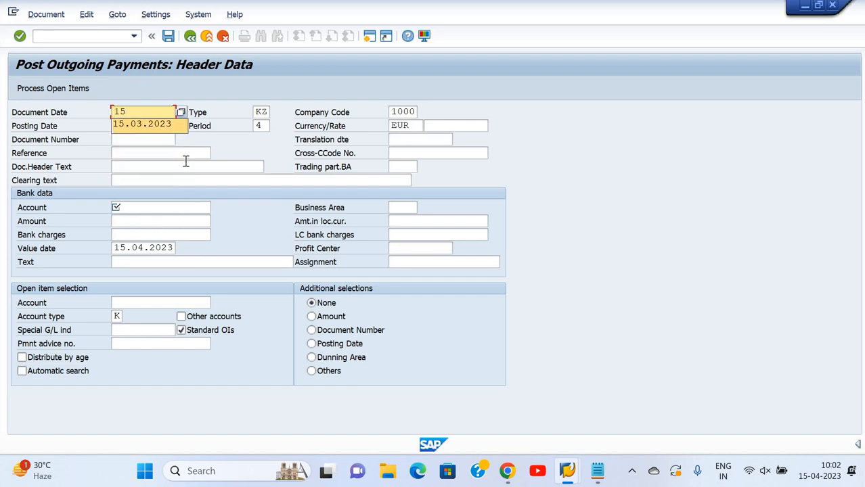
type(".04")
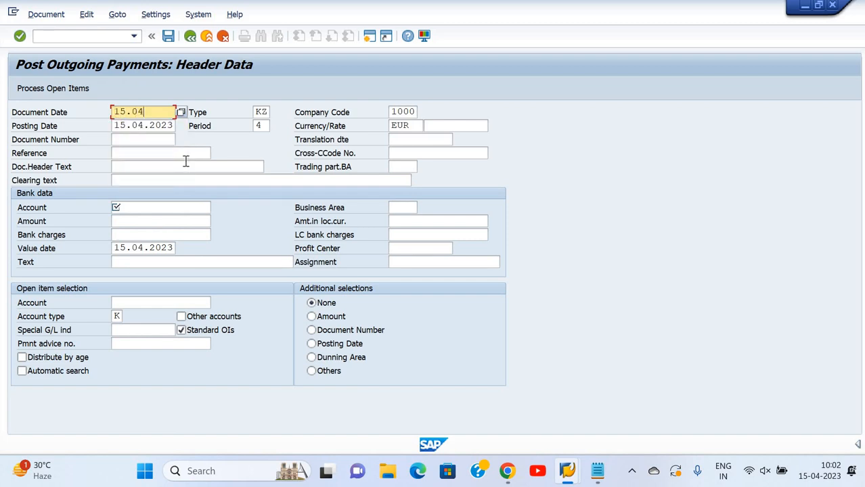
type(".2023")
Set the outgoing payment's document header text to Vendor Payment and go on to the bank account entry
key("Tab")
key("Tab")
key("Tab")
key("Tab")
key("Tab")
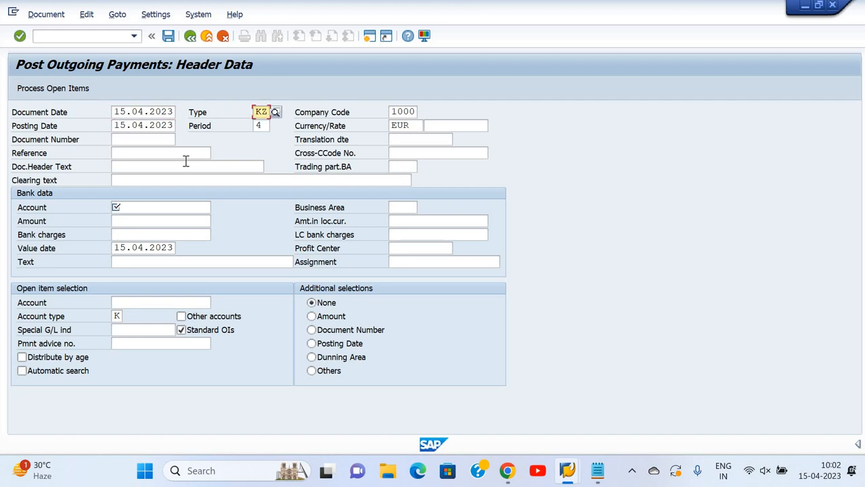
key("Tab")
key("Tab")
key("Tab")
key("Tab")
key("Tab")
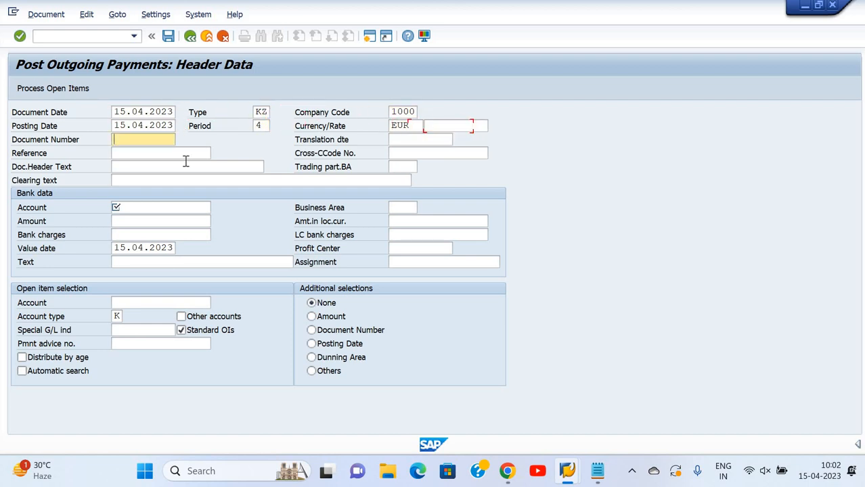
key("Tab")
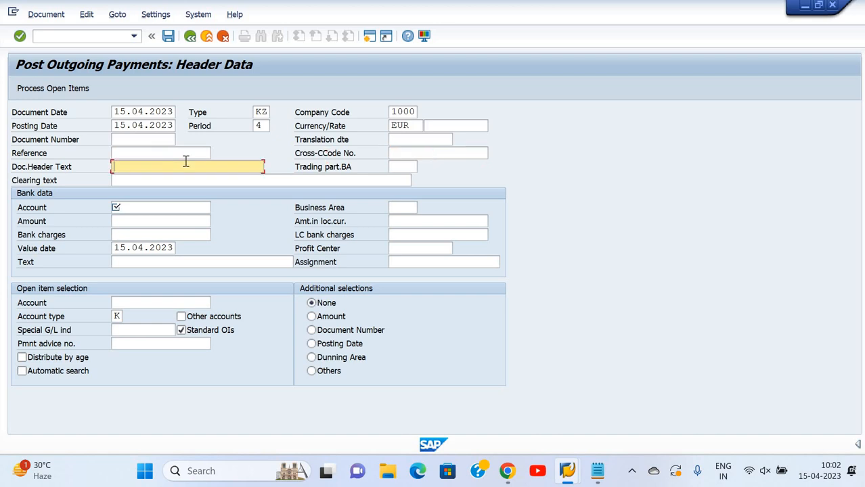
type("ven\\")
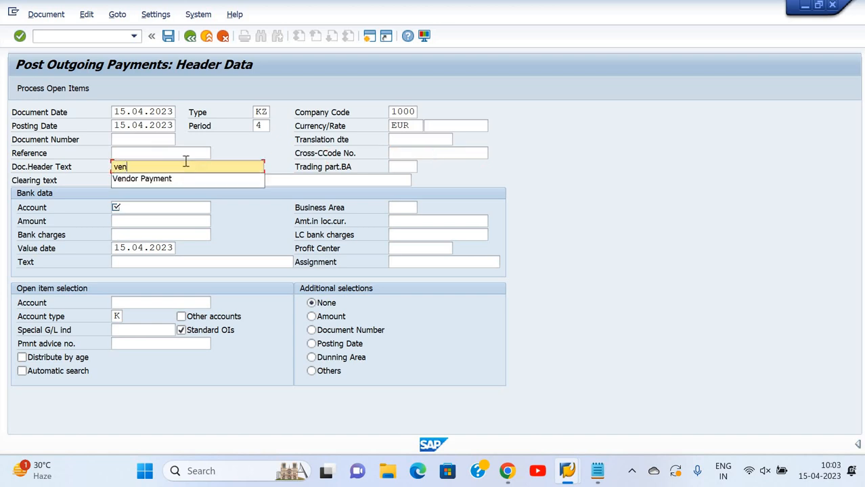
key("Return")
key("shift+Tab")
key("shift+Tab")
key("shift+Tab")
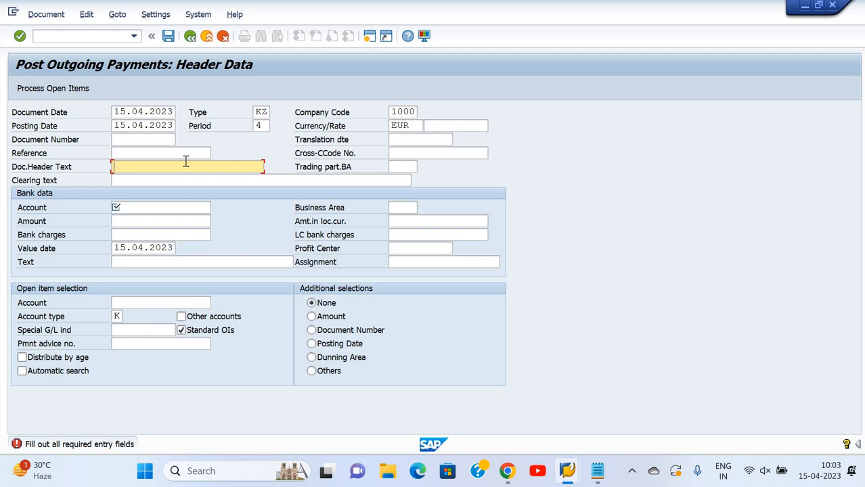
type("ve")
key("Down")
key("Down")
key("Return")
key("Tab")
key("Tab")
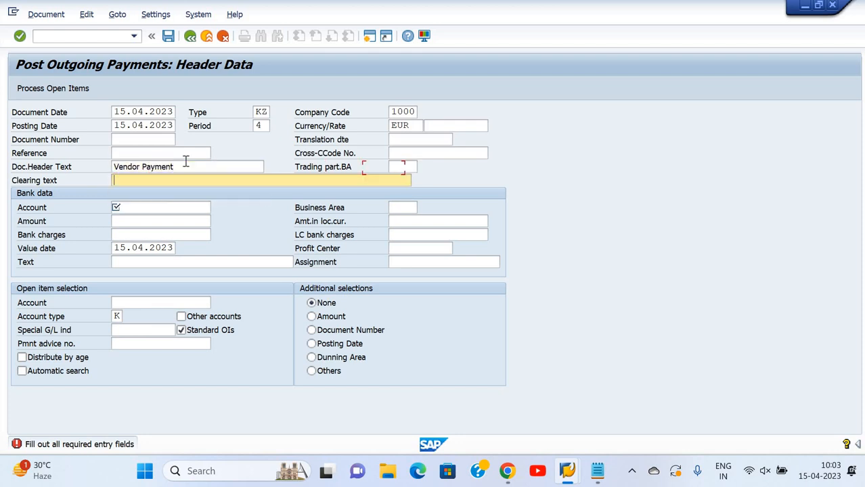
key("Tab")
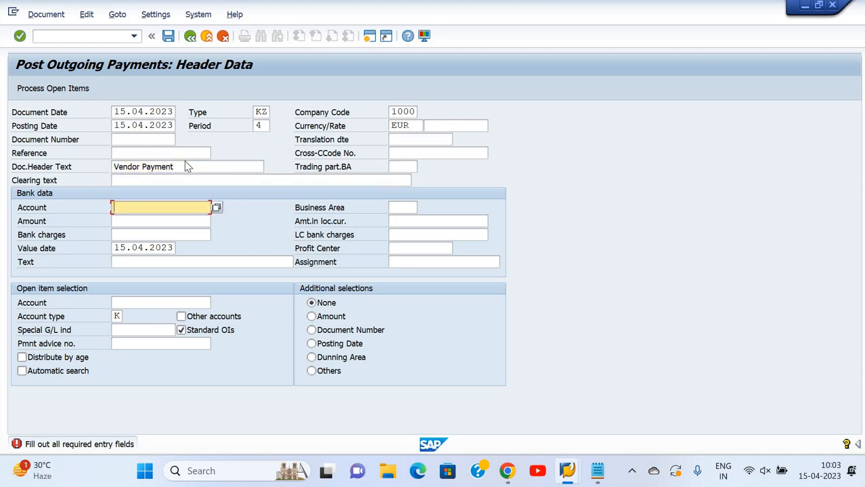
Search the G/L accounts for the payment's bank account using the keyword deep, language EN and chart of accounts INT
key("Return")
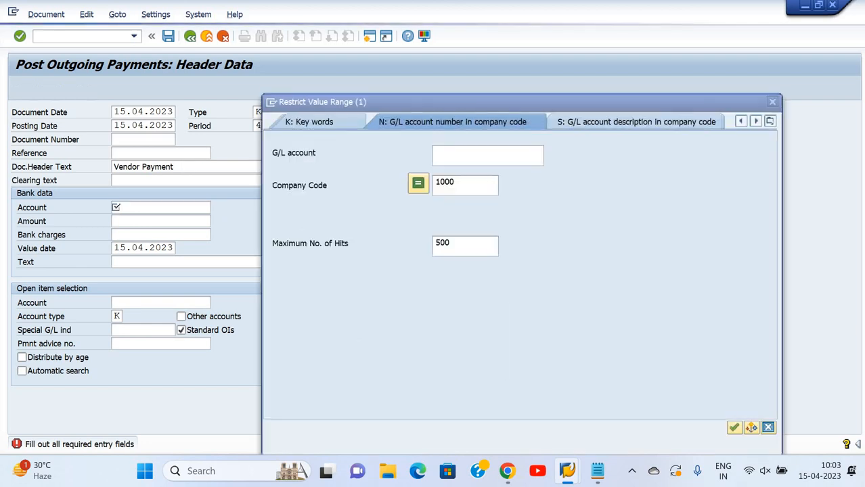
type("deep")
key("Return")
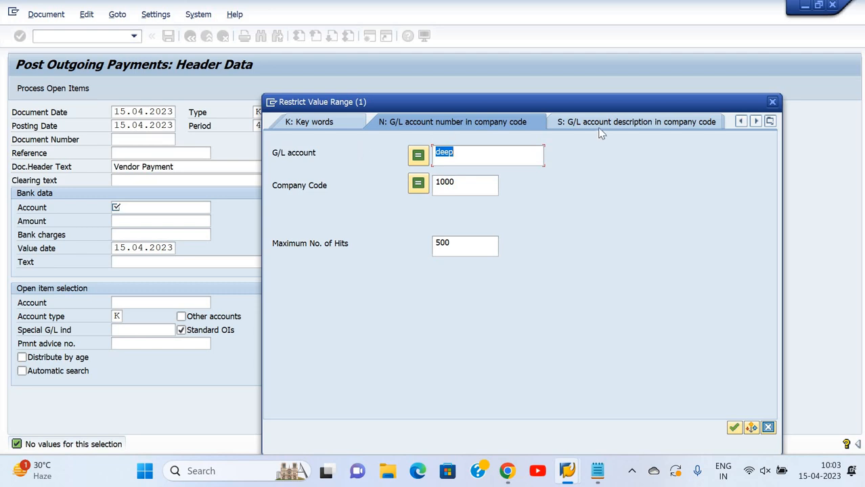
left_click(349, 122)
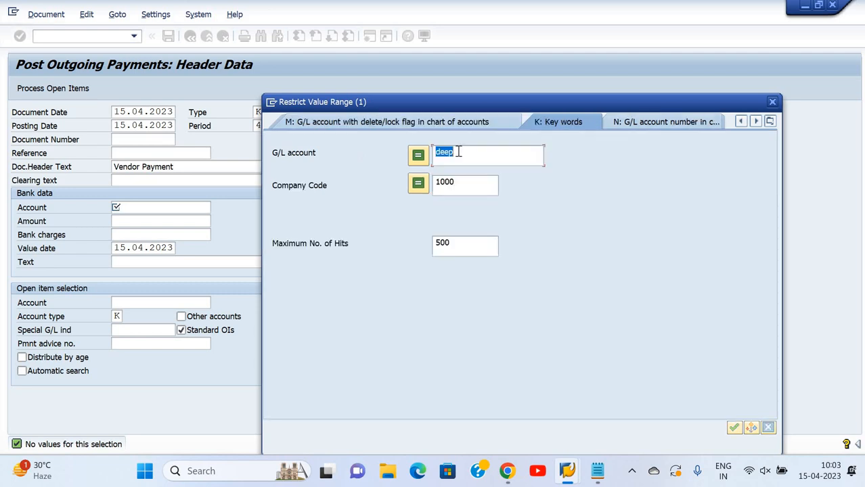
type("dd")
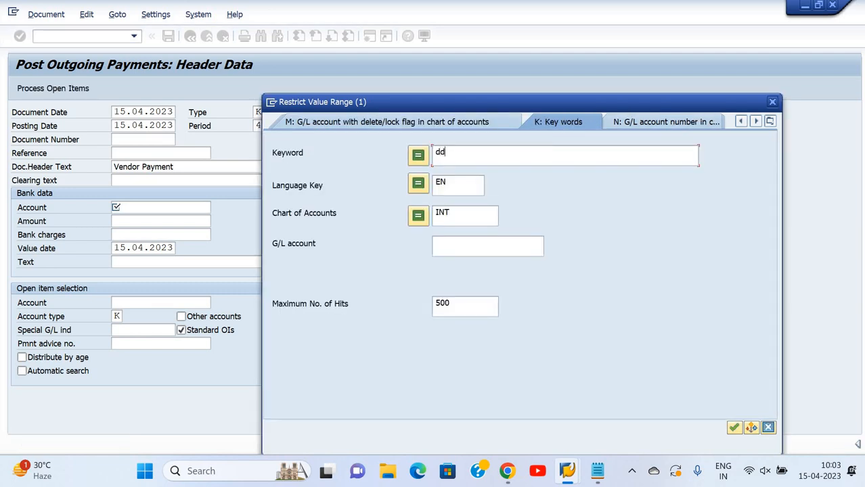
key("BackSpace")
key("BackSpace")
left_click(457, 151)
type("eep")
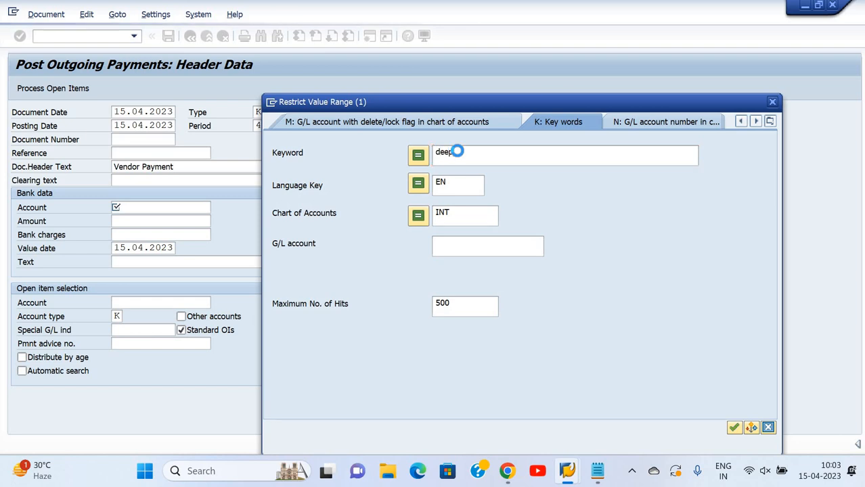
key("Return")
Choose HDFC Main Bank A/c from the search results as the bank account
key("Down")
key("Down")
key("Down")
key("Down")
key("Down")
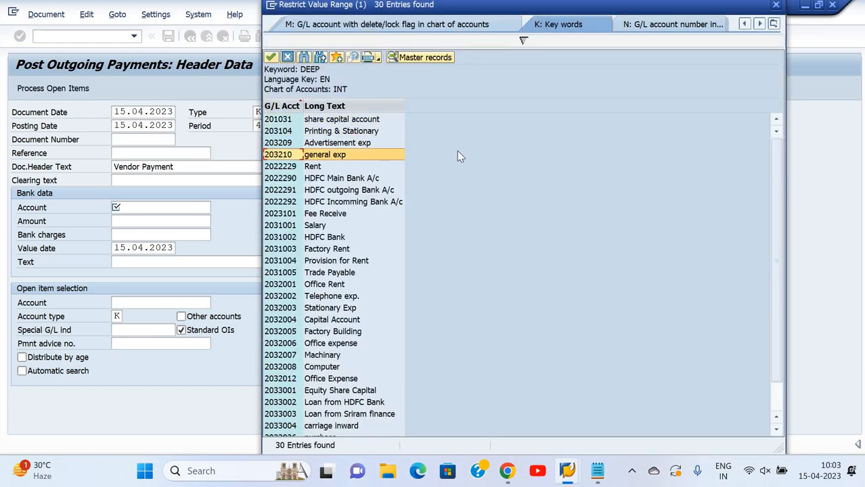
key("Return")
key("Tab")
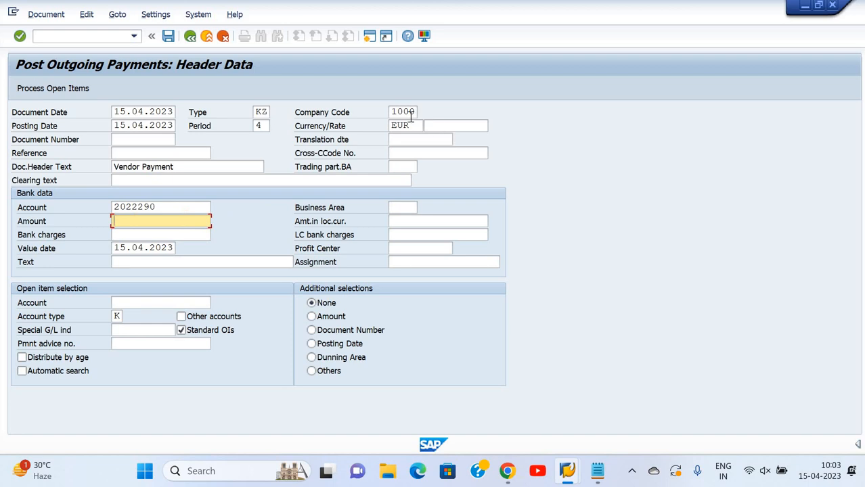
Set the payment currency to USD and the bank amount to 2000
left_click(342, 133)
type("UD")
key("BackSpace")
type("SD")
key("Tab")
left_click(165, 231)
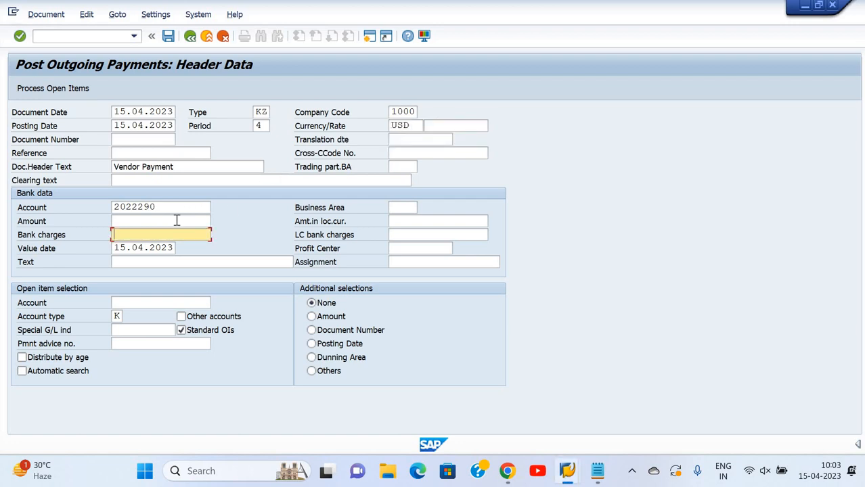
left_click(177, 221)
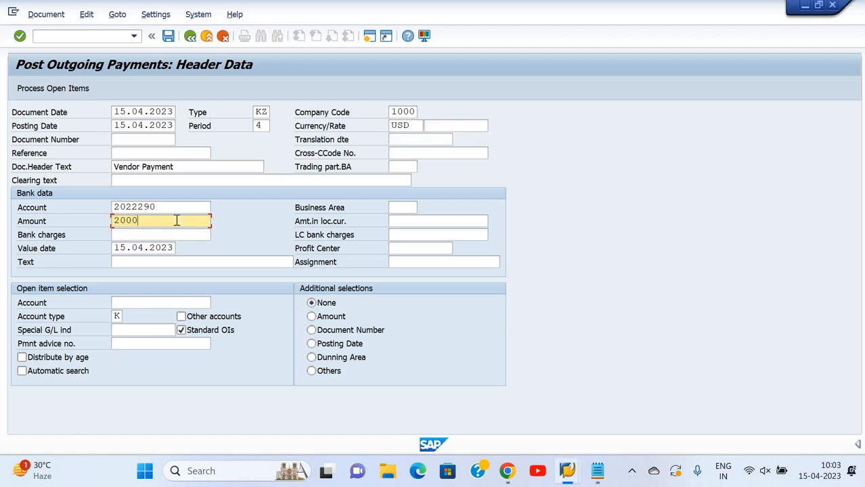
type("2000")
key("Tab")
key("Tab")
key("Tab")
key("Tab")
key("Tab")
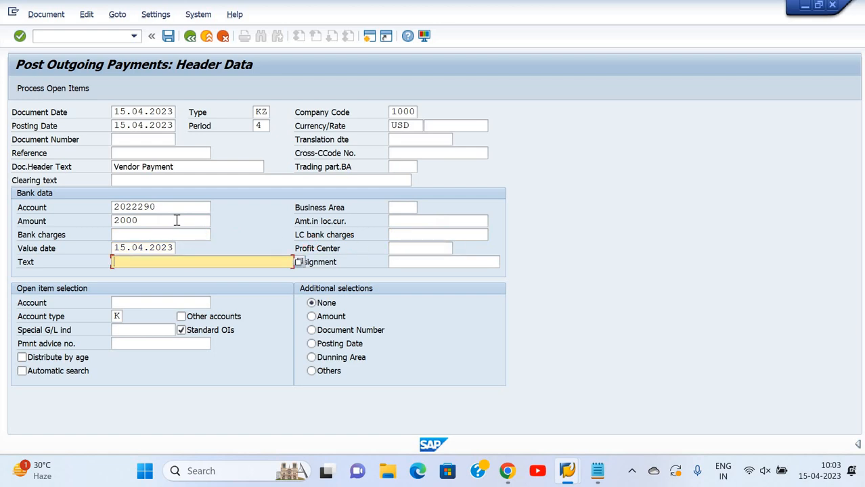
Fill in the bank item's text using the suggested entry that starts with Bei
type("Bei")
key("Down")
key("Down")
key("Up")
key("Return")
Enter the vendor account of C.E.B. BERLIN for the open item selection and process its open items
key("Tab")
key("Tab")
key("Tab")
key("shift+Tab")
type("1")
key("Down")
key("Return")
key("Return")
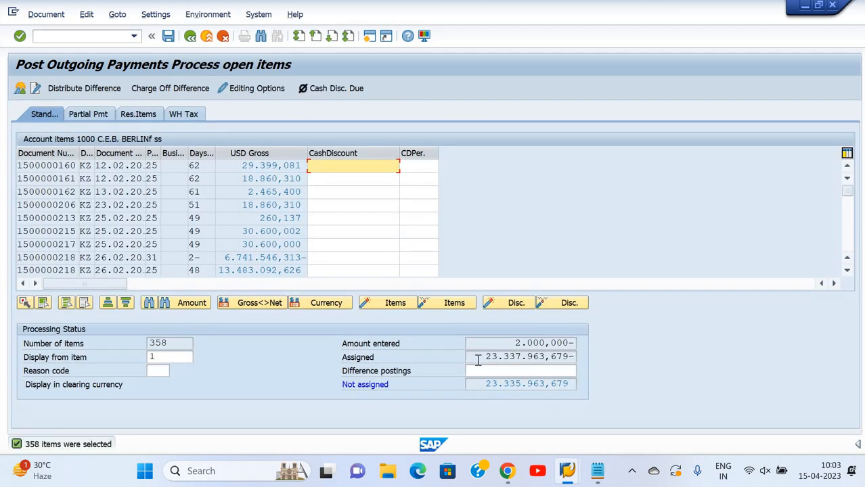
Sort the vendor's open items by document date in descending order
left_click(243, 205)
left_click(116, 165)
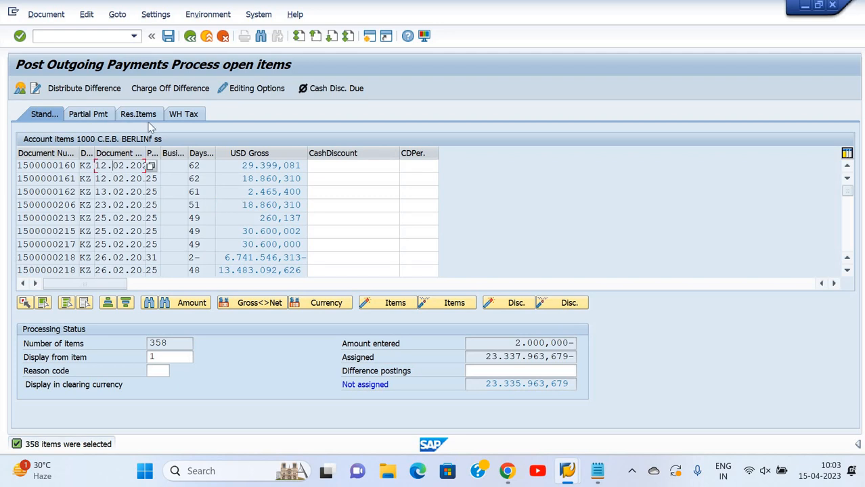
left_click(126, 302)
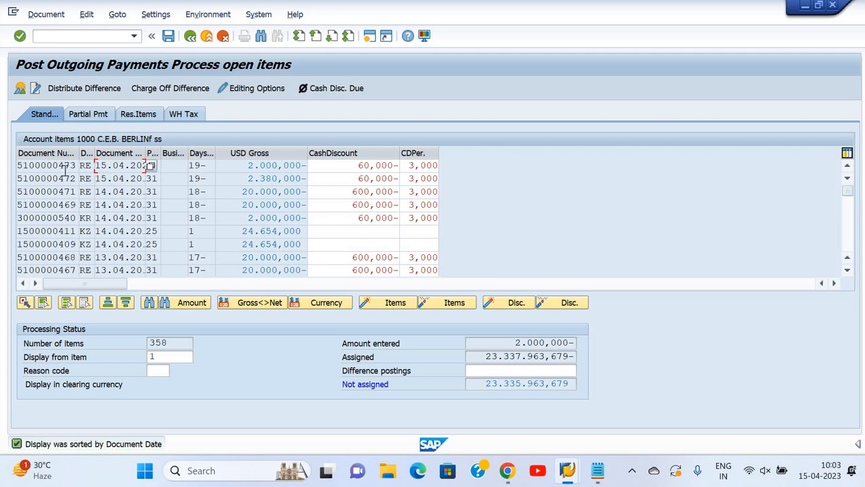
Check the posted invoice's document number in the Notepad notes and locate that invoice among the open items in SAP
key("alt+Tab")
key("alt+Tab")
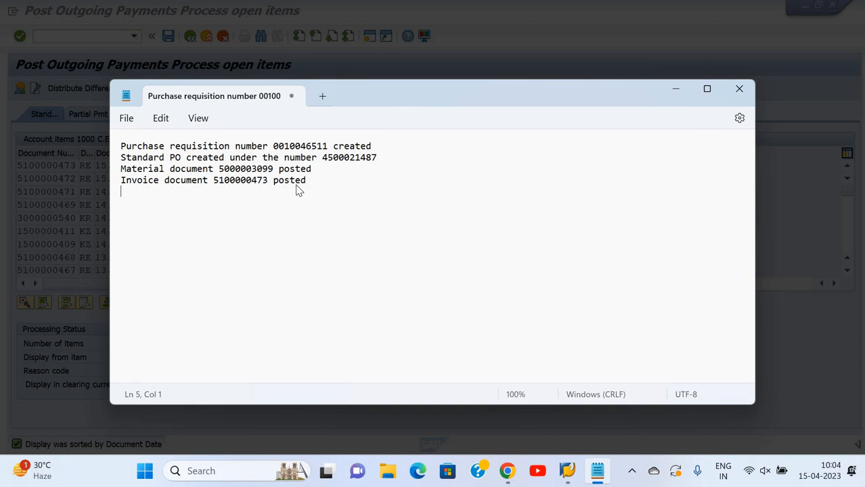
key("alt+Tab")
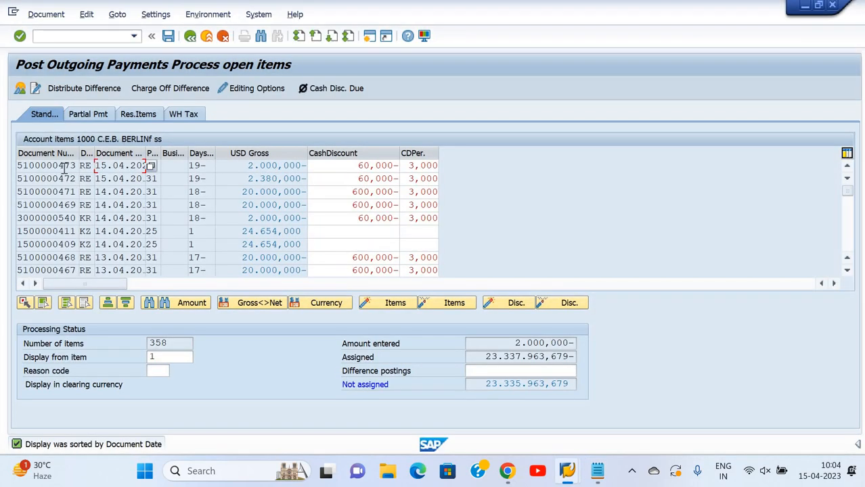
left_click(67, 167)
Deactivate all open items and assign only the 2.000,000 USD invoice that matches the Notepad notes
left_click(65, 304)
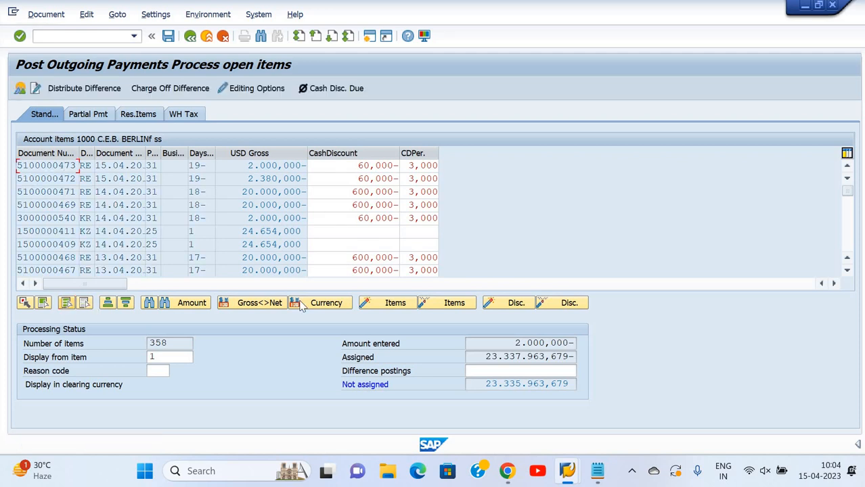
left_click(438, 307)
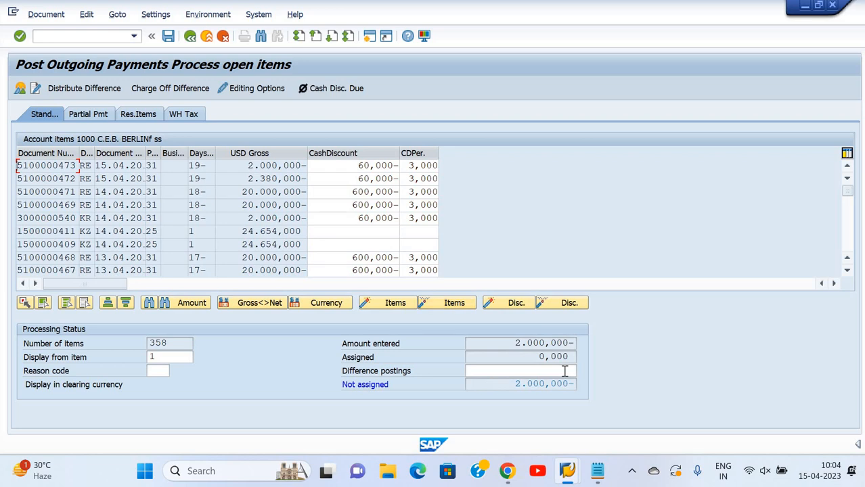
double_click(246, 168)
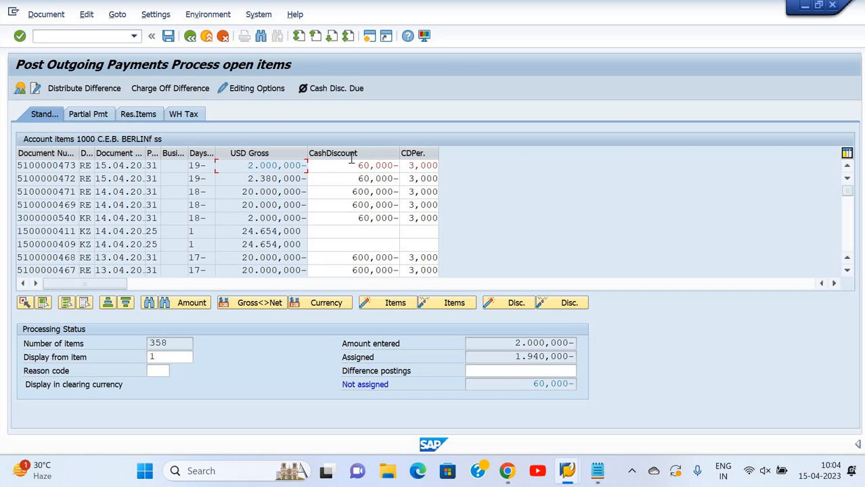
Remove the cash discount from the assigned invoice and post the outgoing payment
key("Tab")
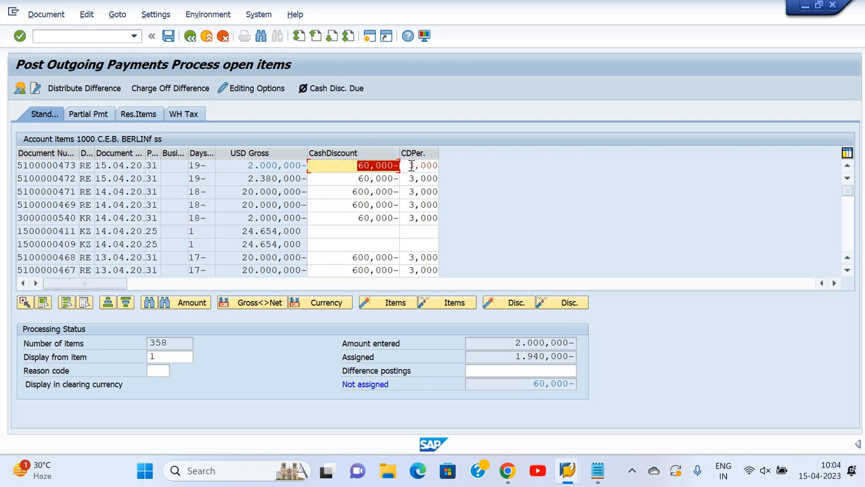
key("Delete")
key("Return")
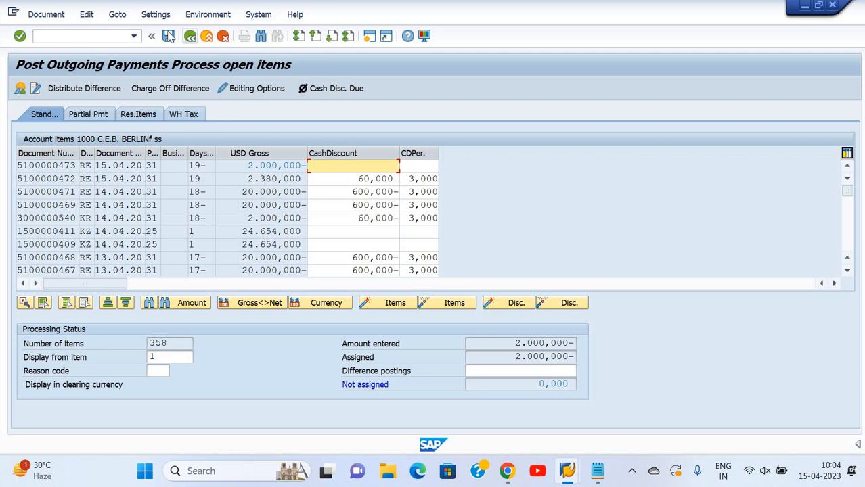
left_click(169, 36)
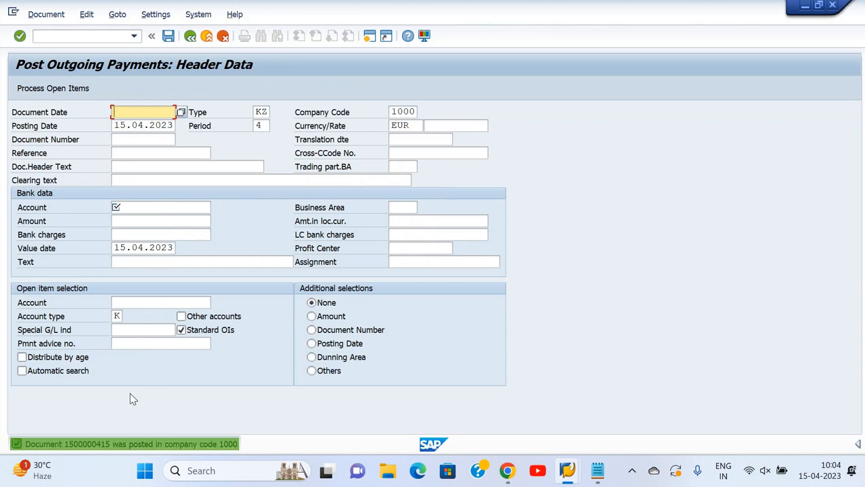
Copy the payment's posting message into the Notepad notes below the invoice document line
left_click(159, 443)
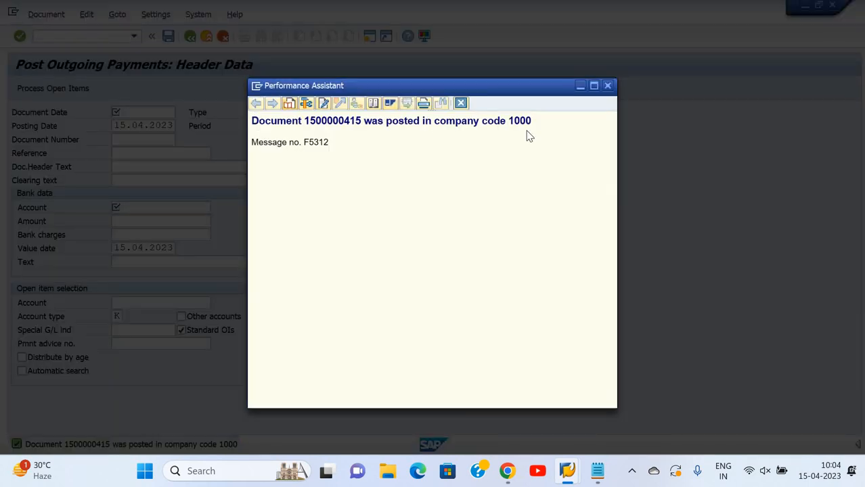
triple_click(527, 126)
key("ctrl+c")
left_click(597, 471)
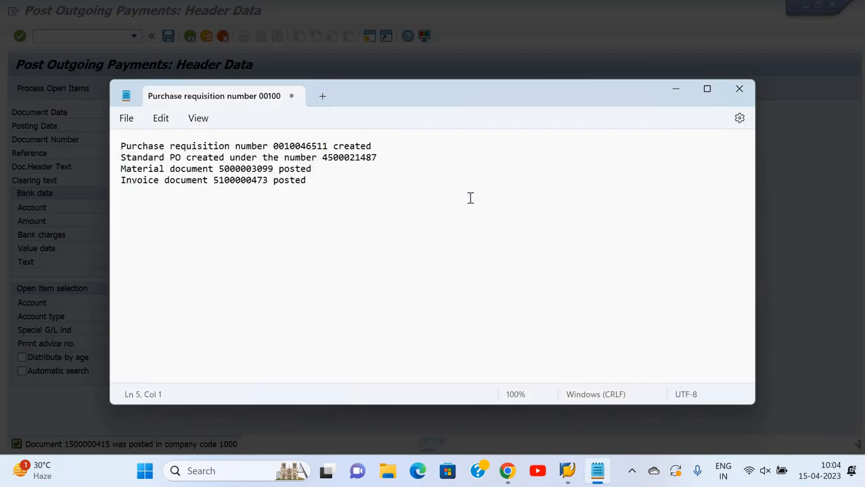
key("ctrl+v")
Switch back to SAP, leave the outgoing payment entry and start transaction FBL1N
left_click(483, 57)
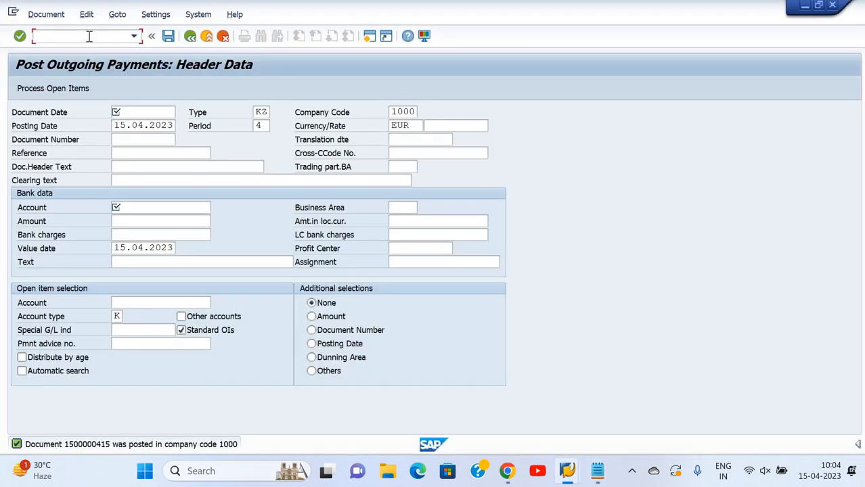
type("/n")
key("Return")
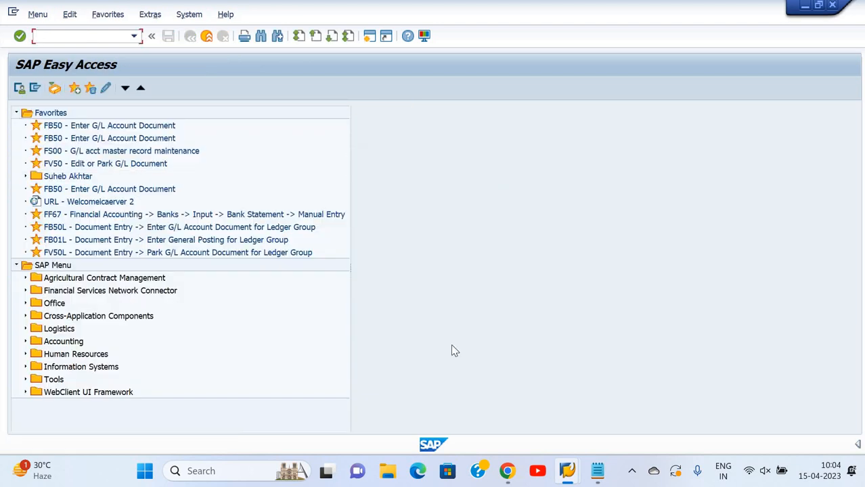
left_click(567, 467)
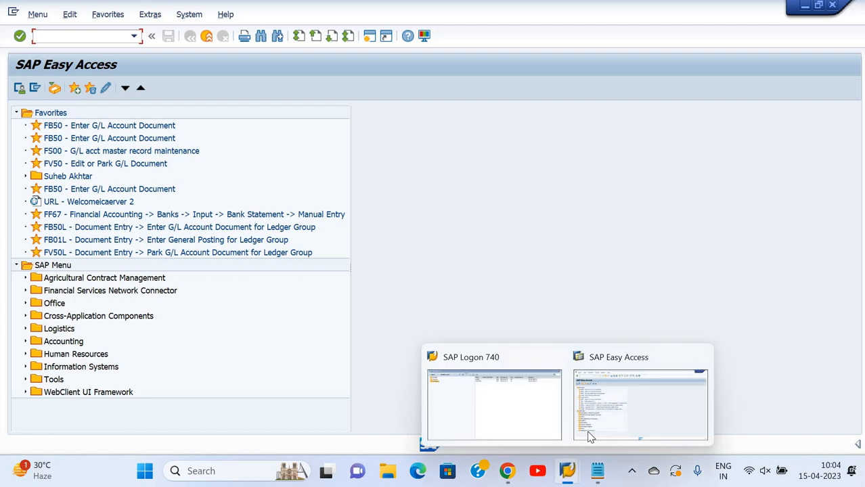
left_click(376, 125)
type("fbl1n")
key("Return")
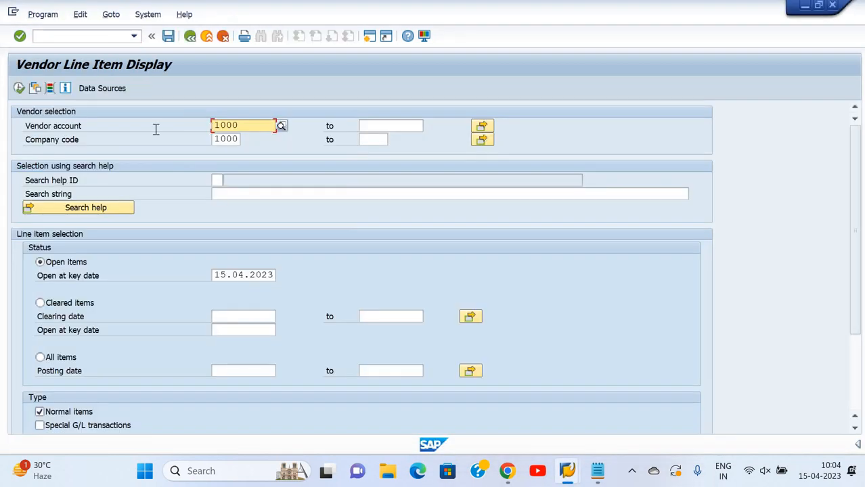
List the vendor's cleared items and sort them by document date in descending order
left_click(48, 305)
left_click(19, 88)
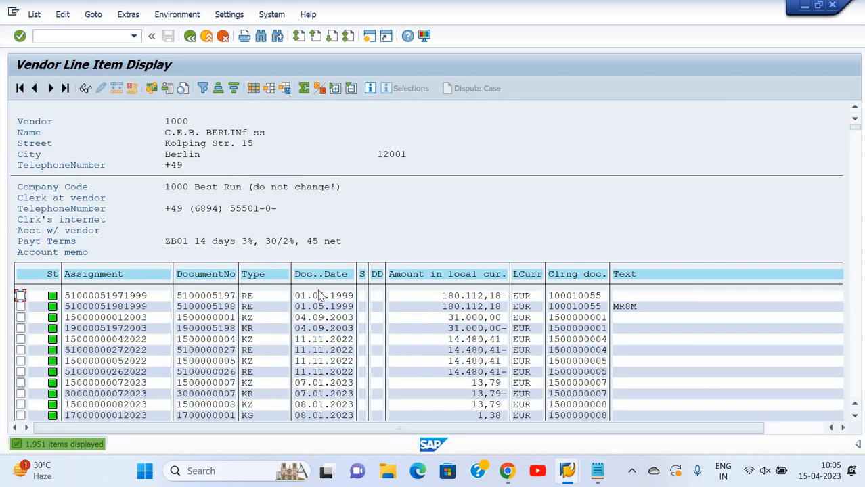
left_click(328, 278)
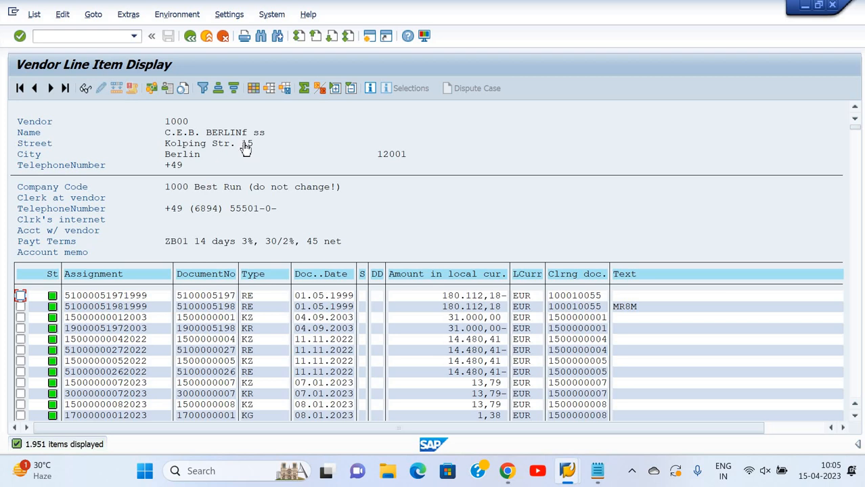
left_click(236, 89)
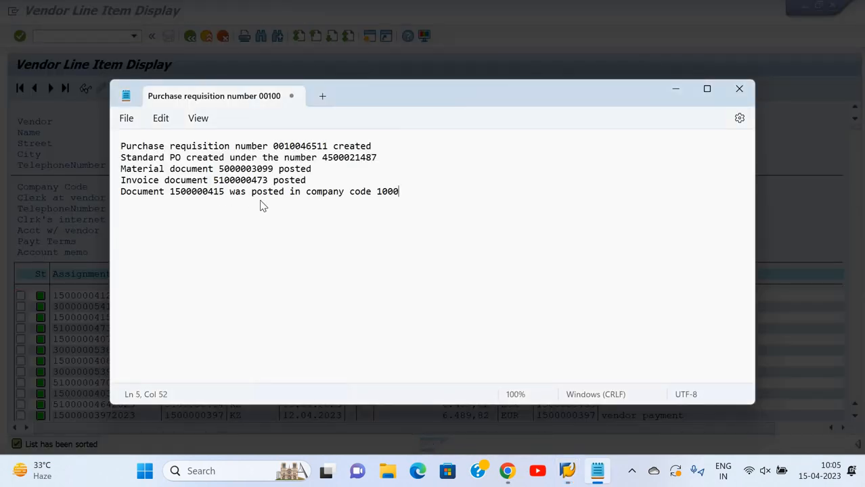
Compare the payment and invoice document numbers in the Notepad notes with the cleared items and their clearing document
key("alt+Tab")
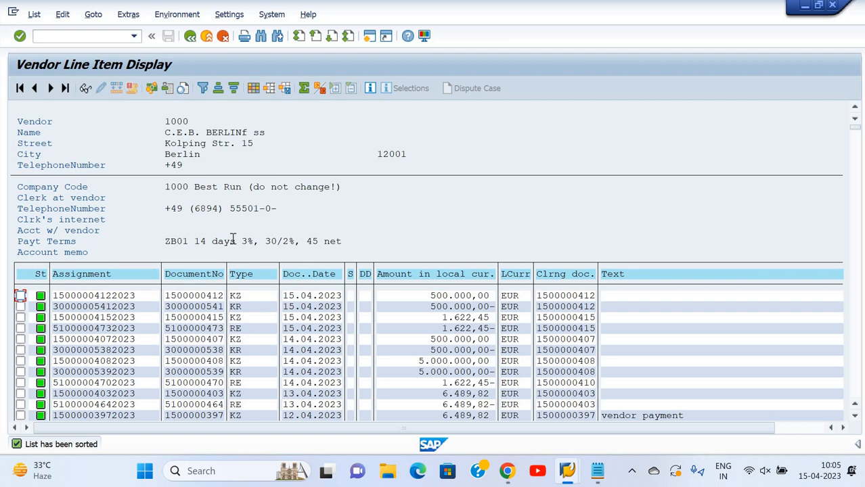
key("alt+Tab")
key("alt+Tab")
left_click_drag(163, 316, 230, 329)
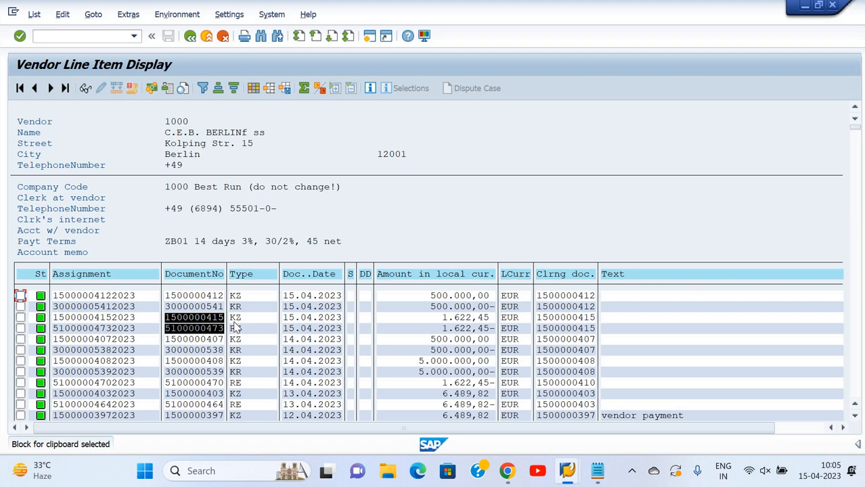
key("ctrl+c")
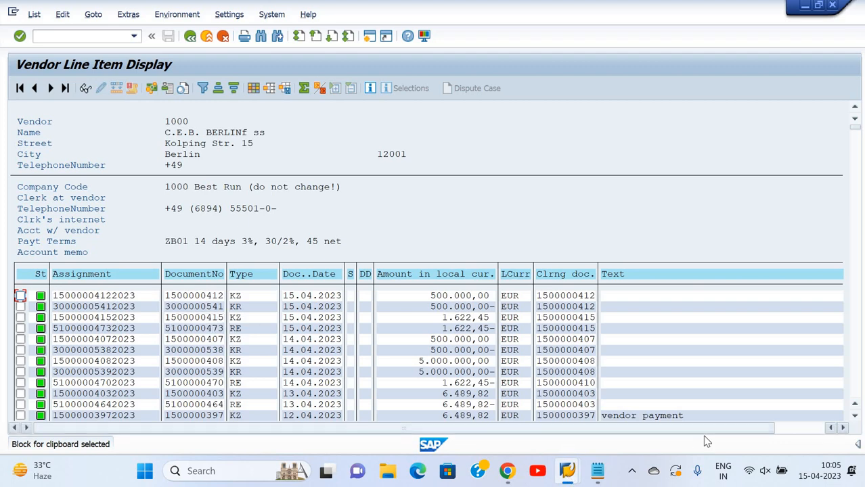
left_click_drag(650, 428, 704, 436)
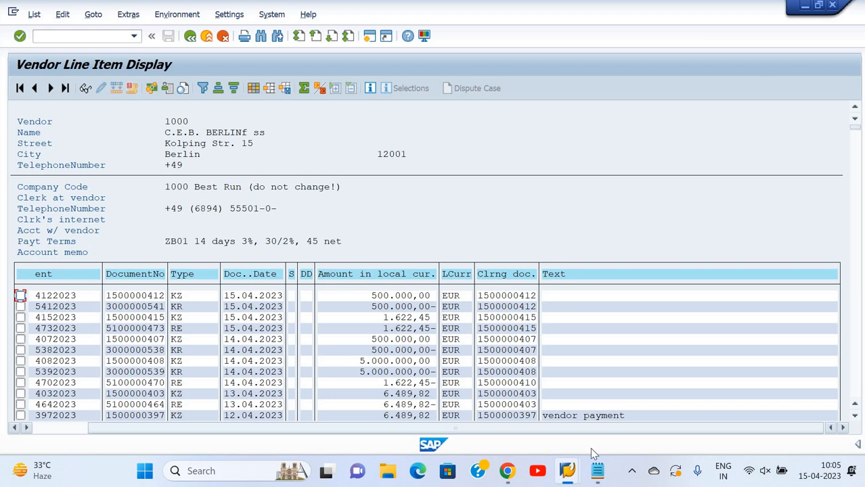
left_click_drag(460, 428, 334, 432)
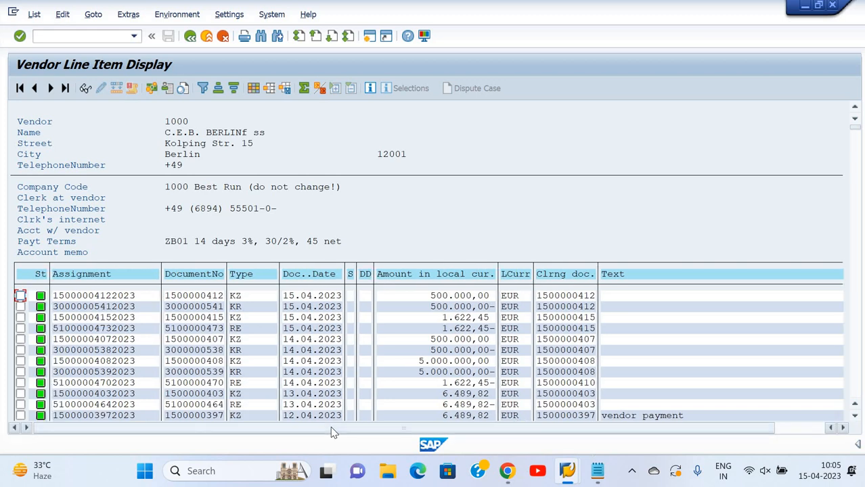